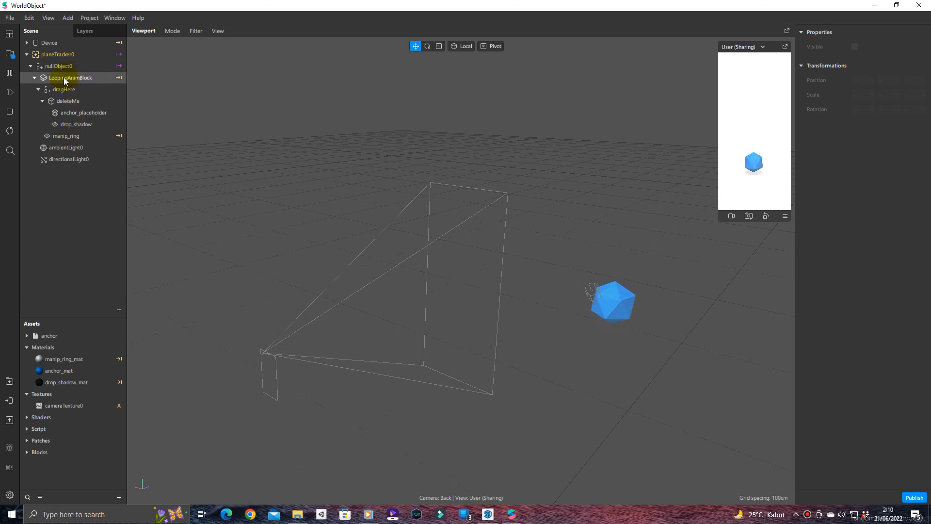
# Search the AR Library for "portal" and limit the results to Sketchfab models
pyautogui.click(53, 57)
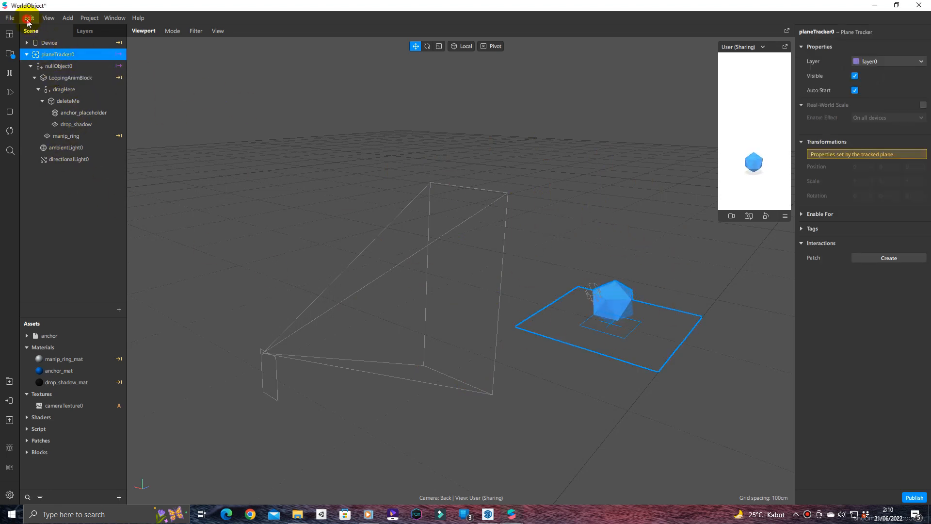
pyautogui.click(28, 20)
pyautogui.click(8, 18)
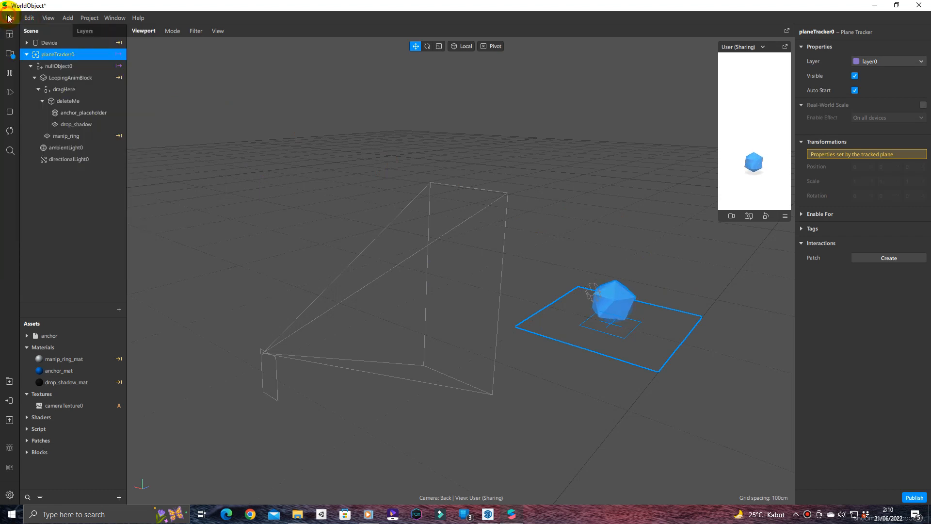
pyautogui.click(8, 20)
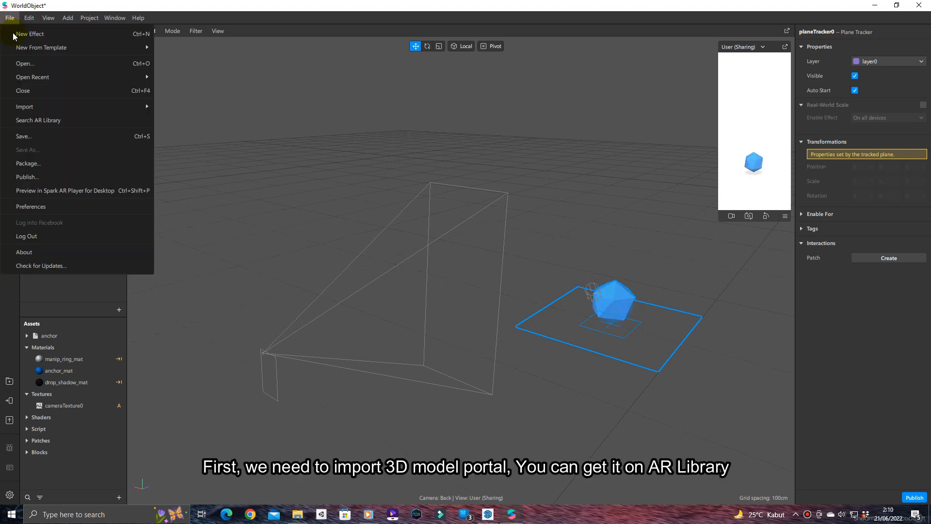
pyautogui.click(34, 121)
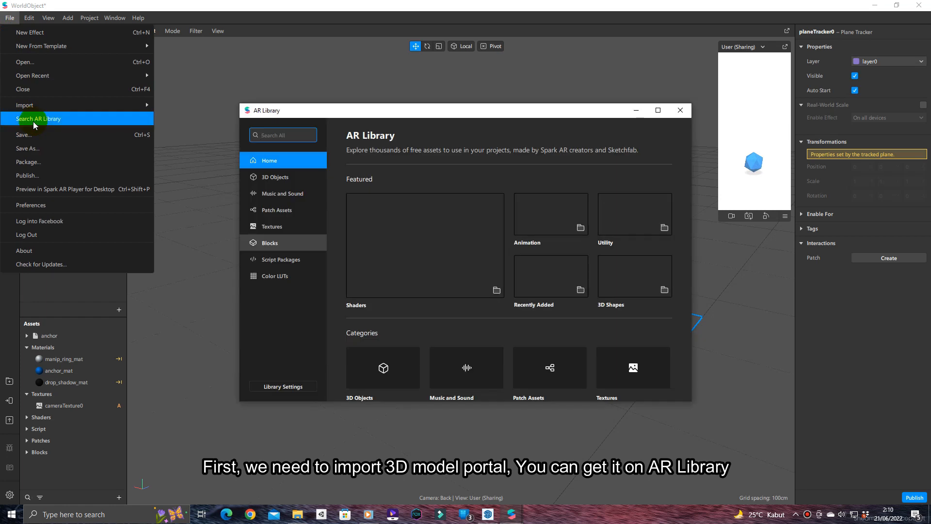
pyautogui.click(278, 134)
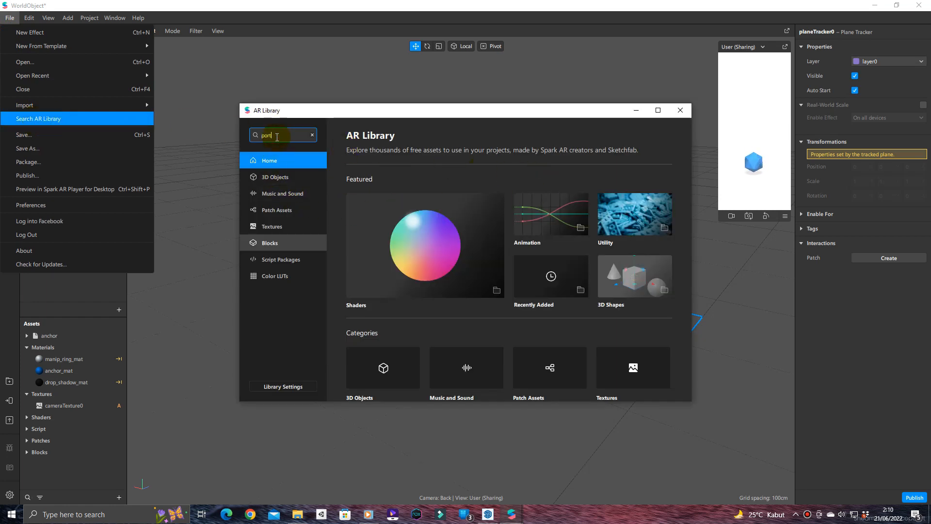
pyautogui.press('Return')
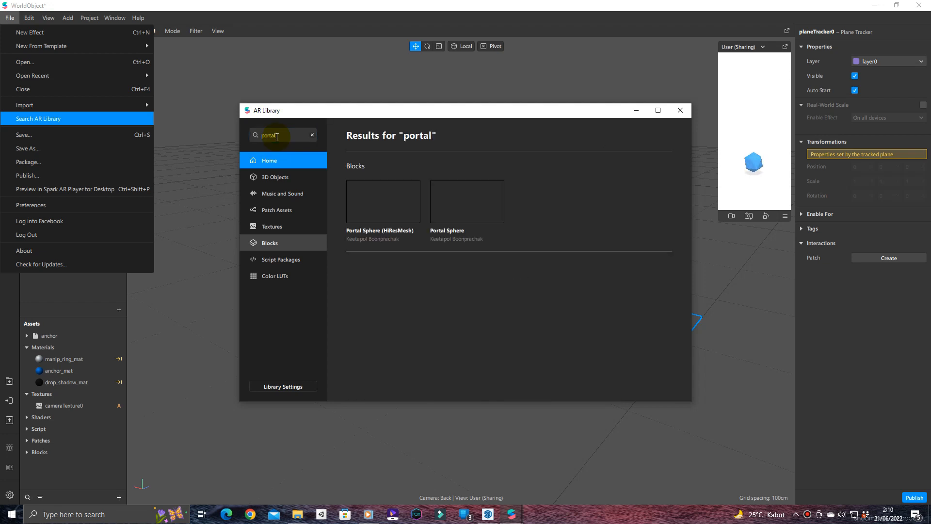
pyautogui.click(641, 167)
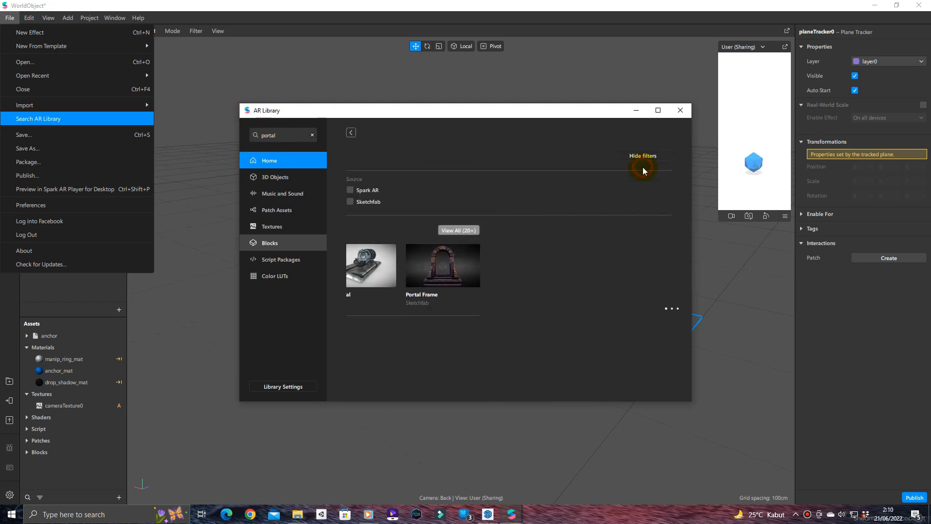
pyautogui.click(353, 203)
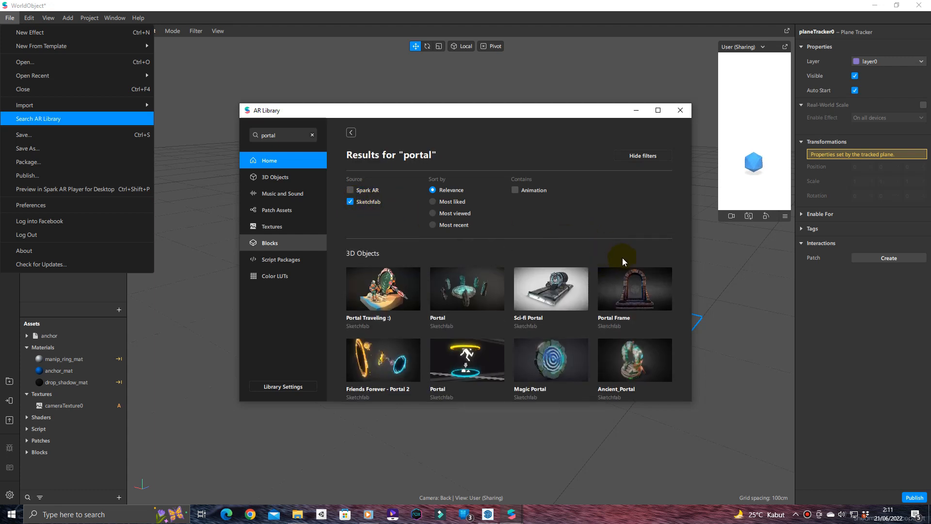
# Find the Low Poly Portal model among the portal results and import it into the project
pyautogui.scroll(-5, 624, 261)
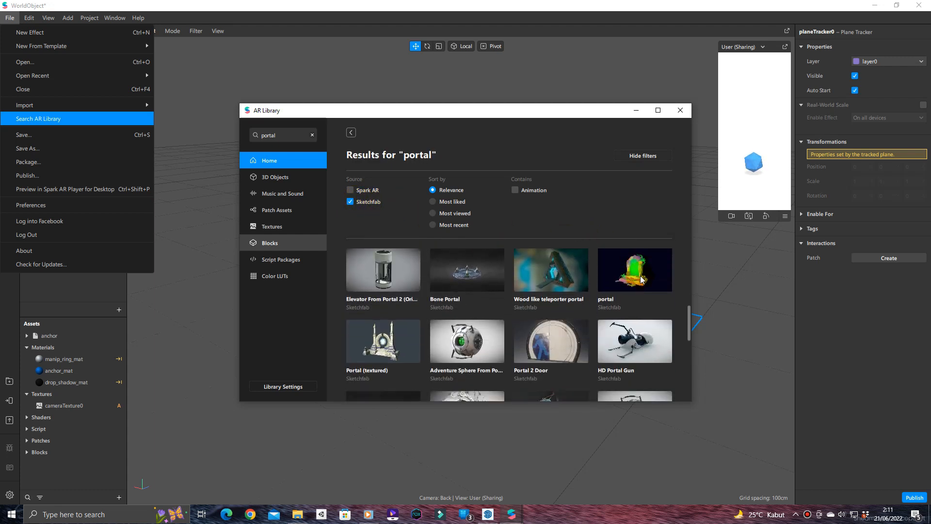
pyautogui.scroll(-5, 641, 279)
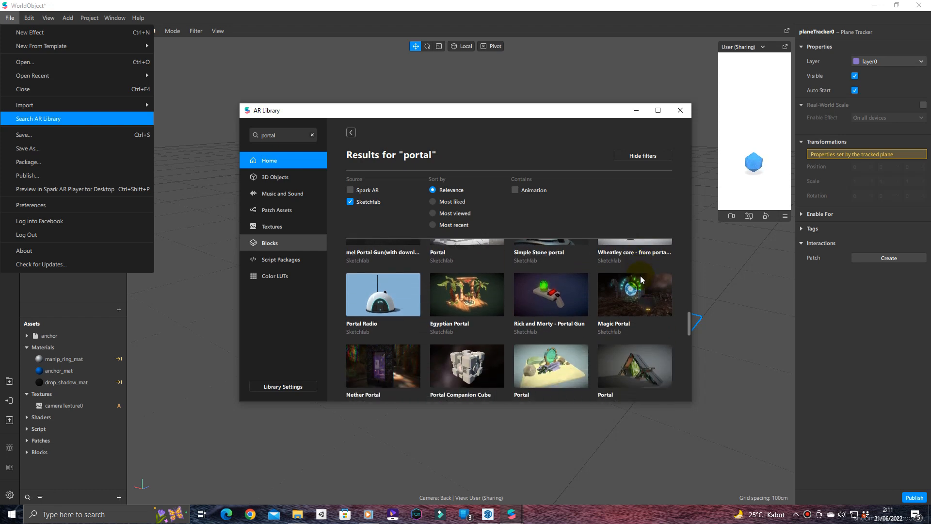
pyautogui.scroll(-7, 641, 280)
pyautogui.scroll(-8, 641, 280)
pyautogui.scroll(-3, 641, 275)
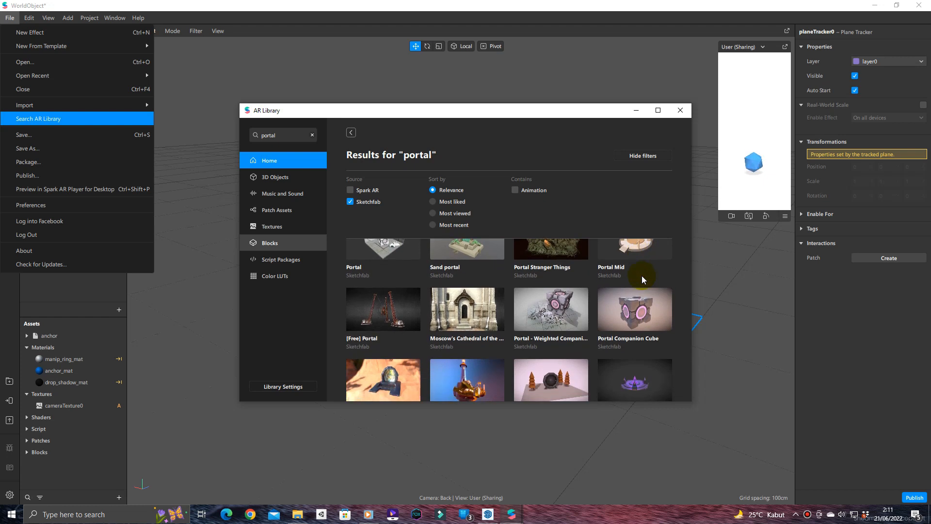
pyautogui.scroll(2, 641, 280)
pyautogui.scroll(-2, 641, 280)
pyautogui.scroll(-4, 641, 276)
pyautogui.scroll(-3, 643, 279)
pyautogui.click(386, 300)
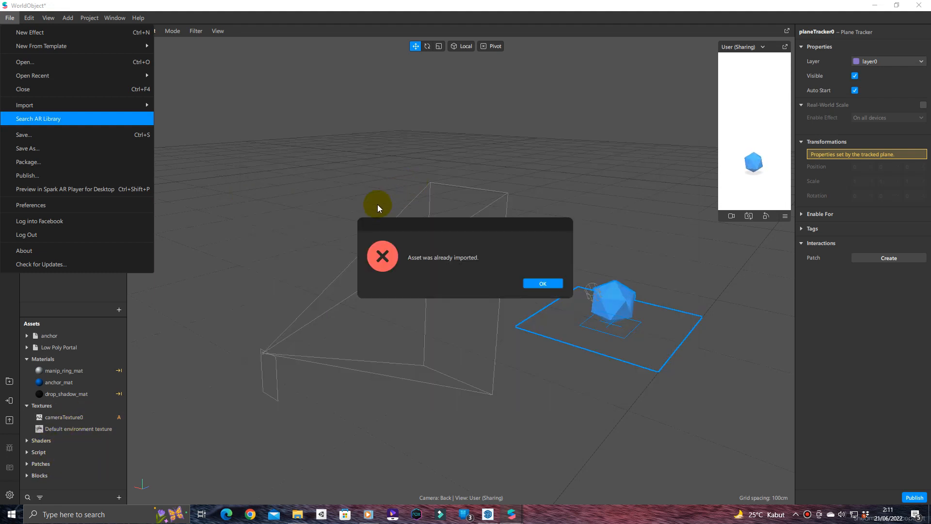
pyautogui.click(533, 282)
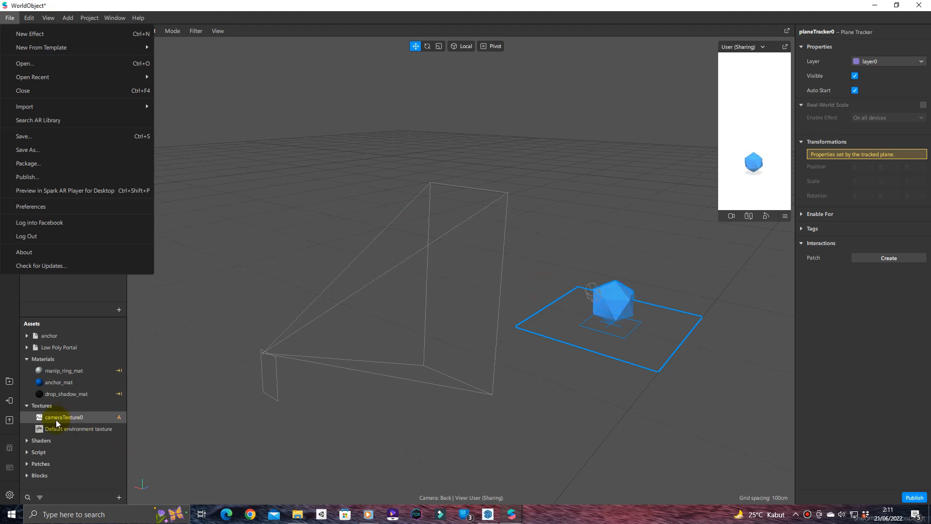
# Place the Low Poly Portal asset in the scene as a child of the dragHere null object
pyautogui.click(30, 347)
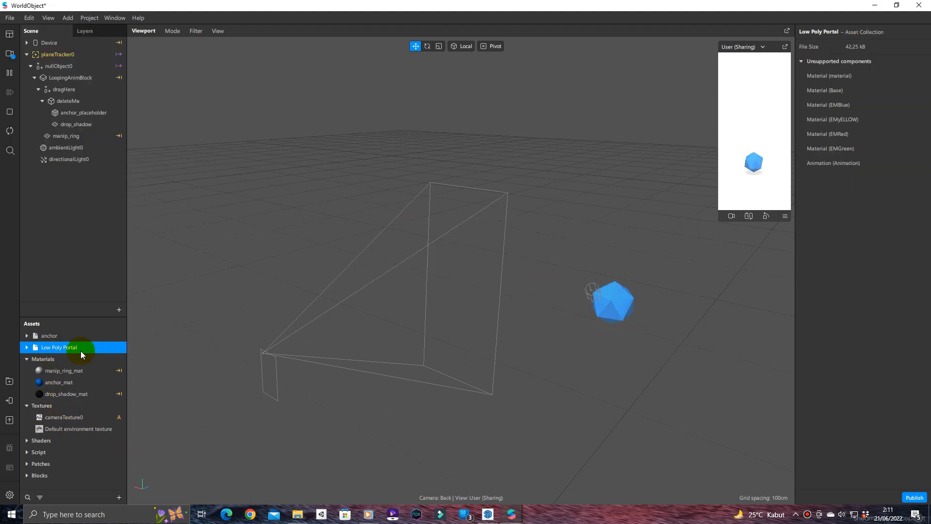
pyautogui.click(26, 348)
pyautogui.click(27, 349)
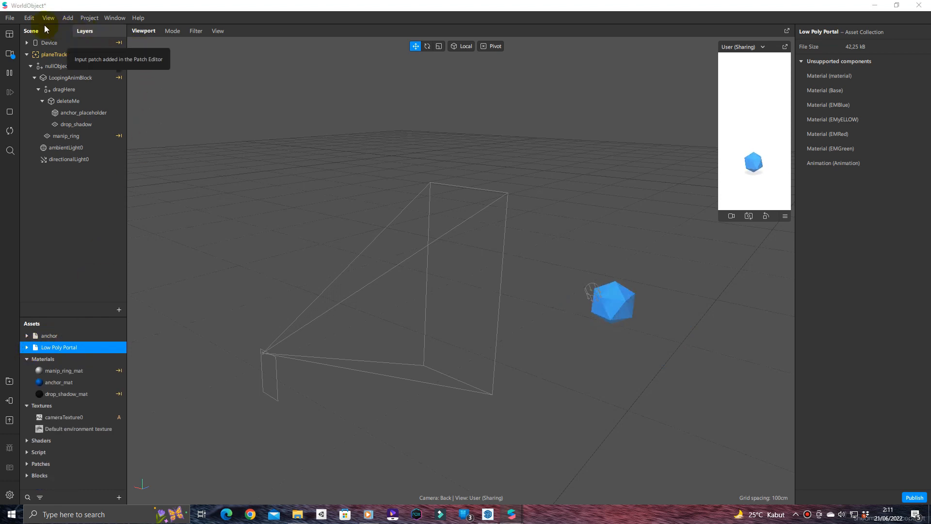
pyautogui.moveTo(54, 348); pyautogui.dragTo(67, 93)
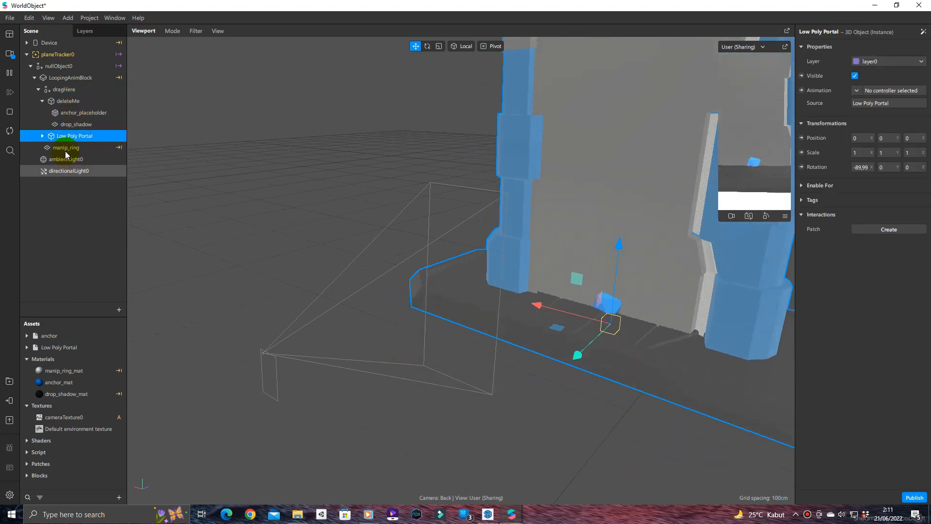
# Turn off the spinning animation of LoopingAnimBlock
pyautogui.click(63, 89)
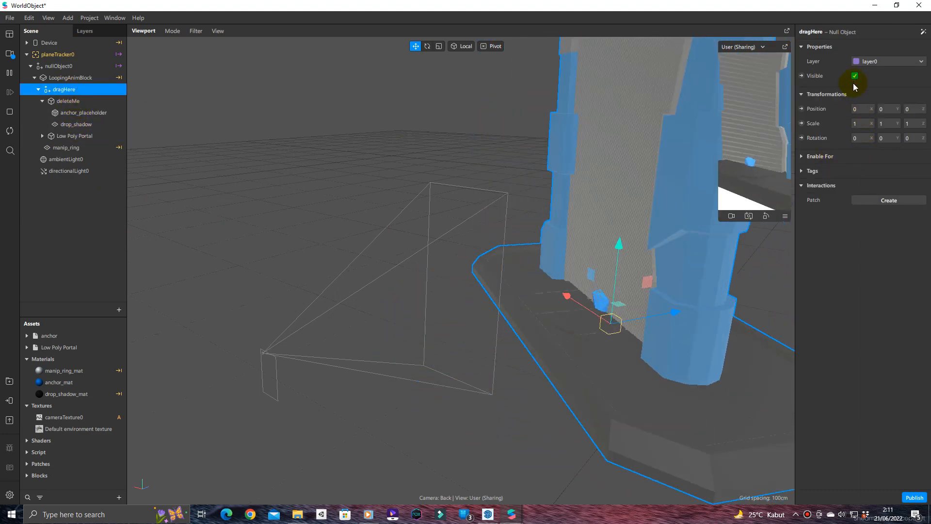
pyautogui.click(68, 78)
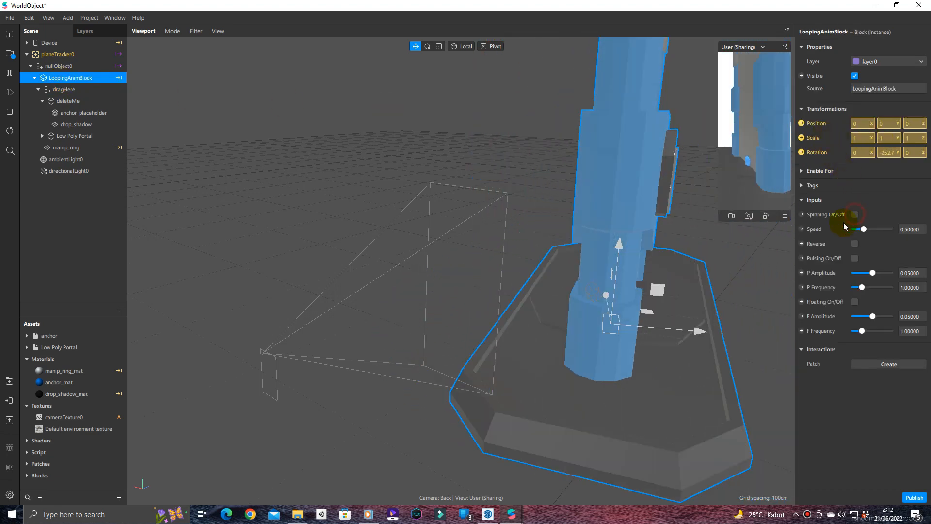
pyautogui.click(854, 215)
pyautogui.scroll(-5, 616, 339)
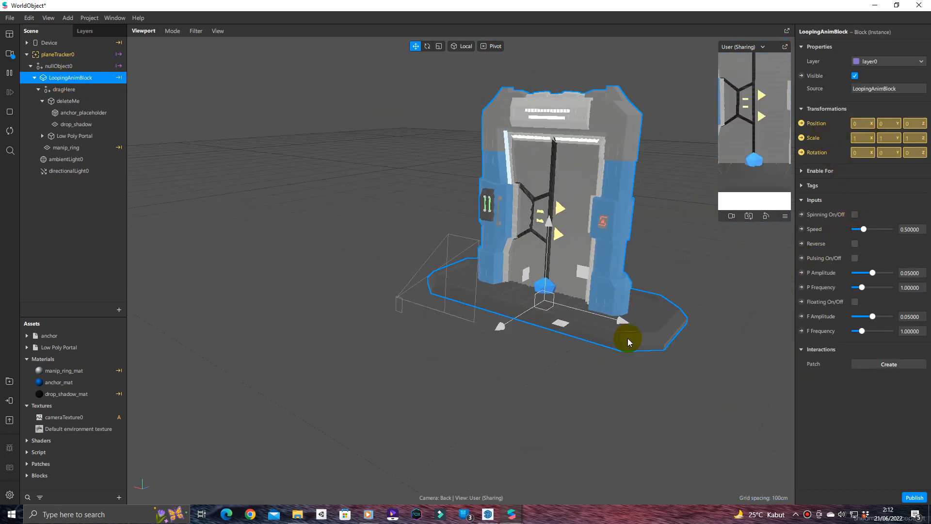
pyautogui.scroll(-1, 628, 342)
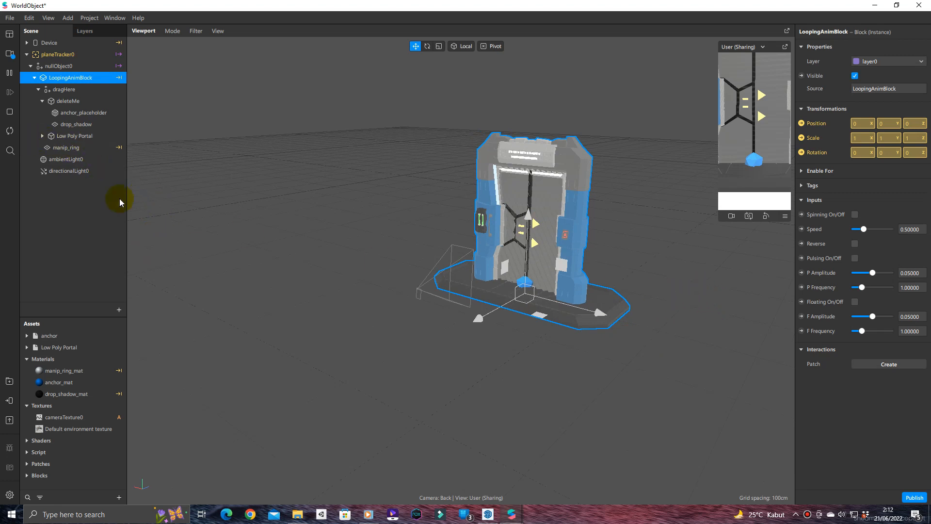
# Search the AR Library for "room" and limit the results to Sketchfab models
pyautogui.click(29, 18)
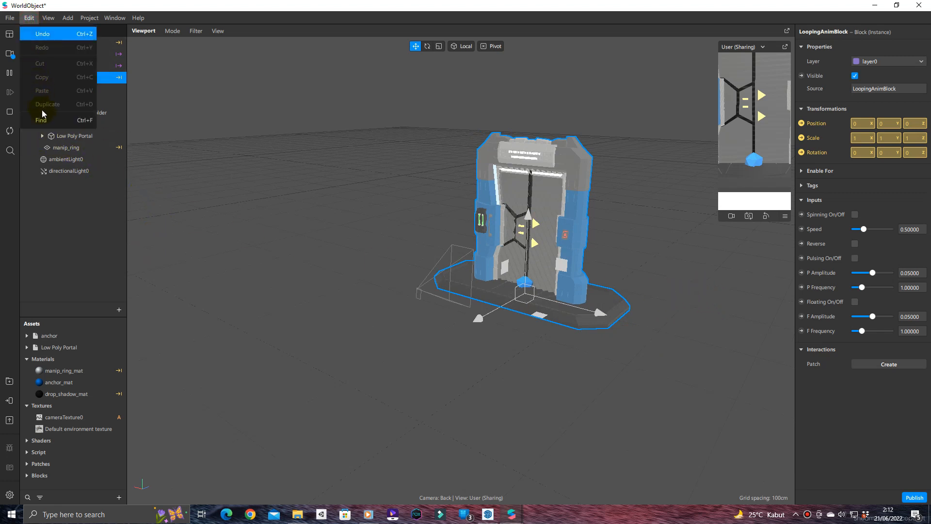
pyautogui.click(9, 18)
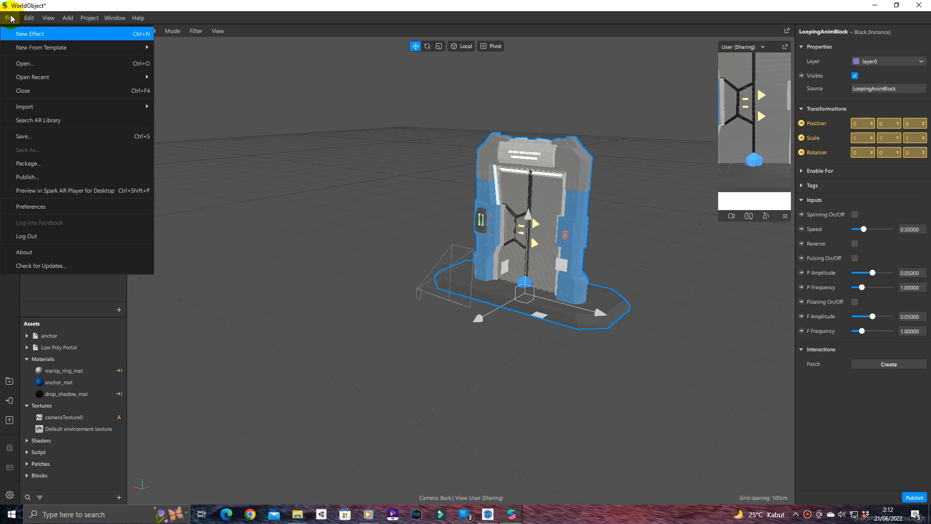
pyautogui.click(39, 120)
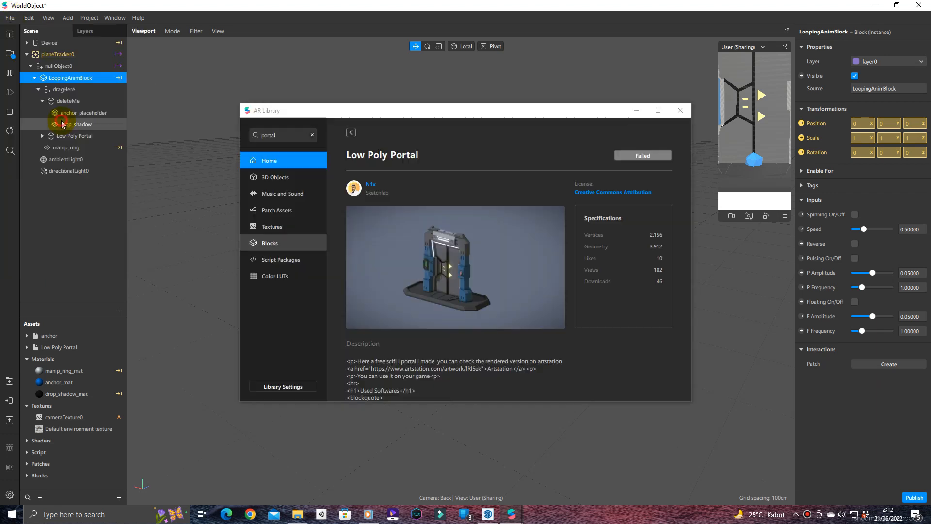
pyautogui.click(311, 136)
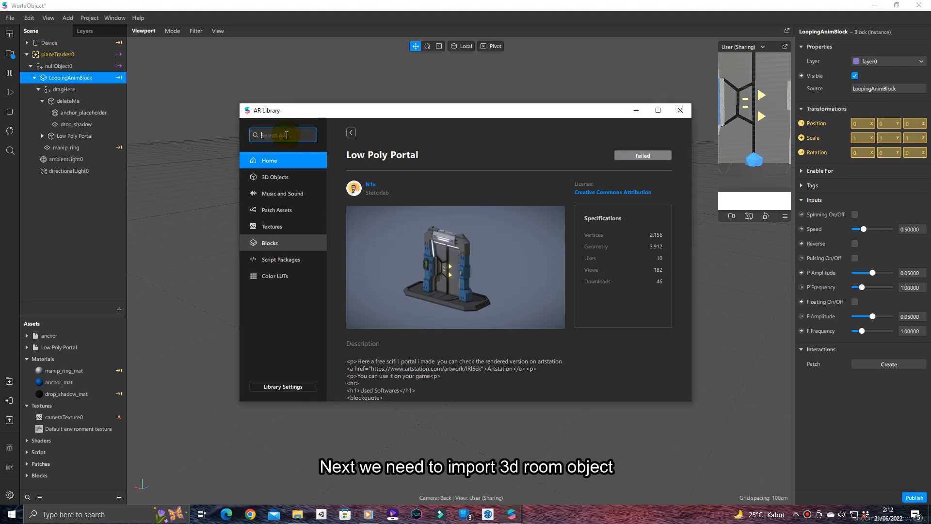
pyautogui.write('room')
pyautogui.press('Return')
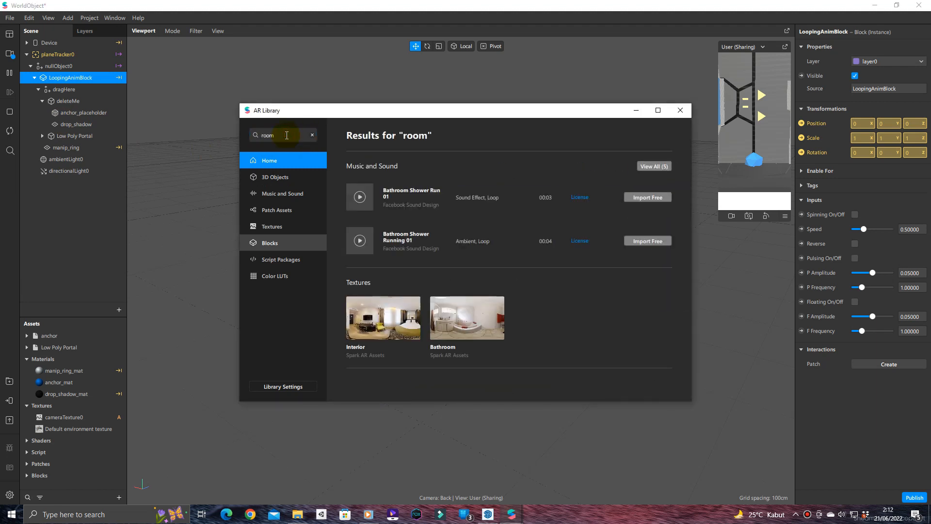
pyautogui.click(663, 172)
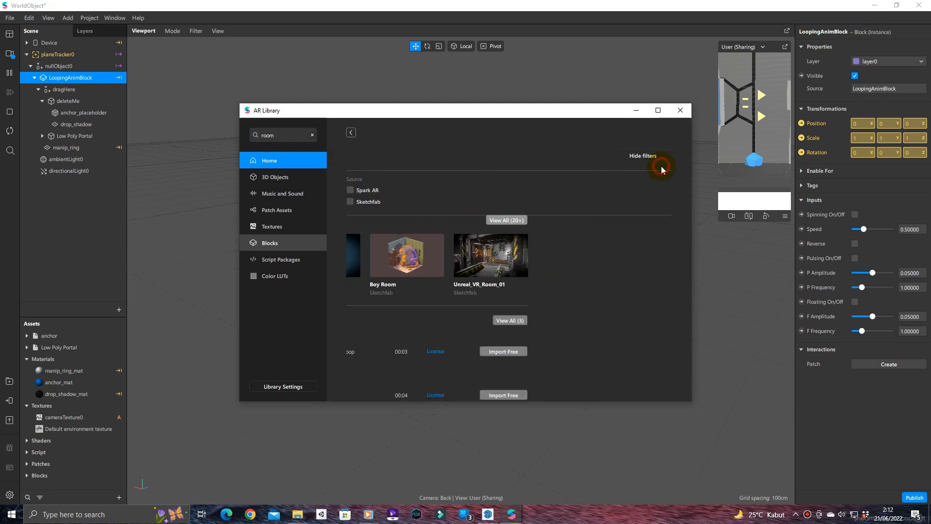
pyautogui.click(351, 203)
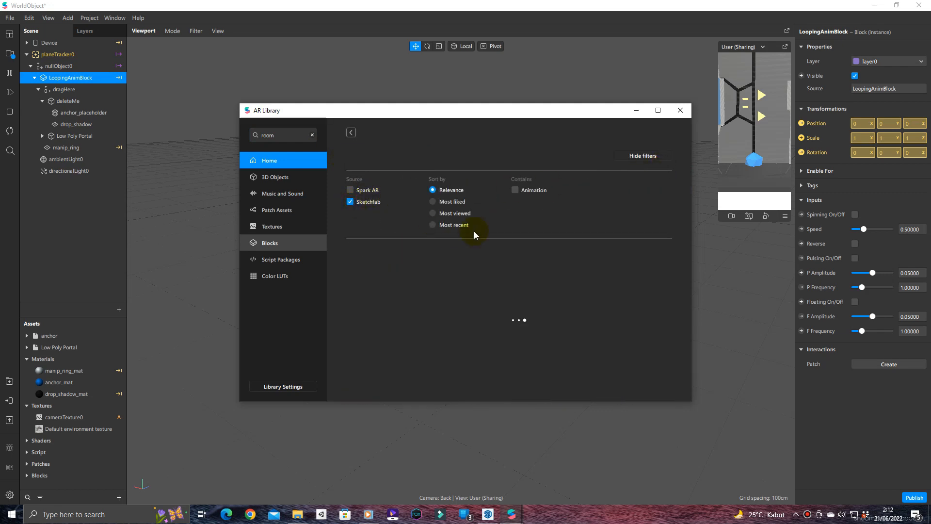
# Import the Room (Maru) model from the room results and close the AR Library
pyautogui.scroll(-1, 558, 302)
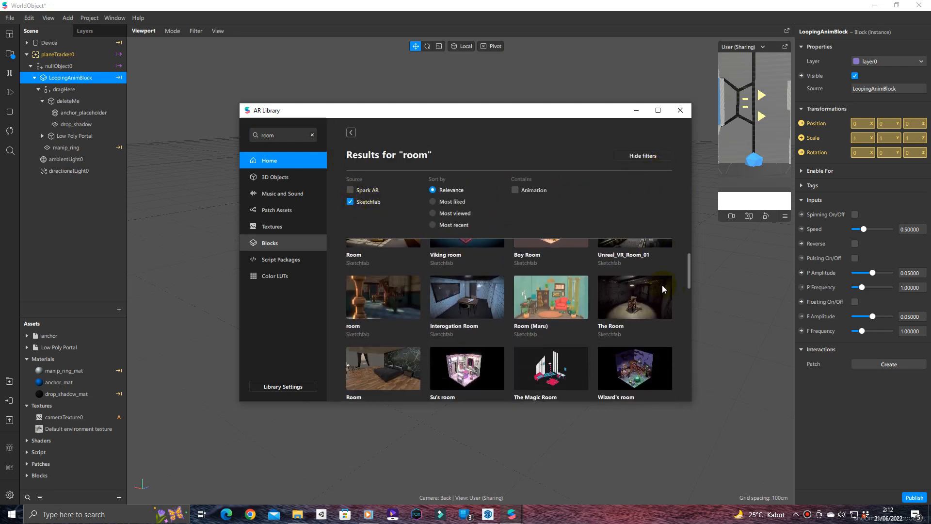
pyautogui.click(555, 297)
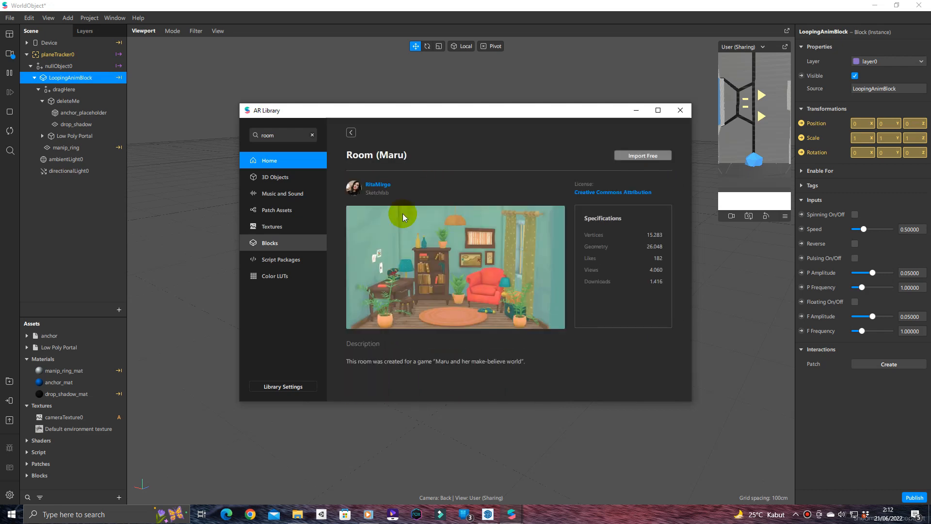
pyautogui.click(632, 157)
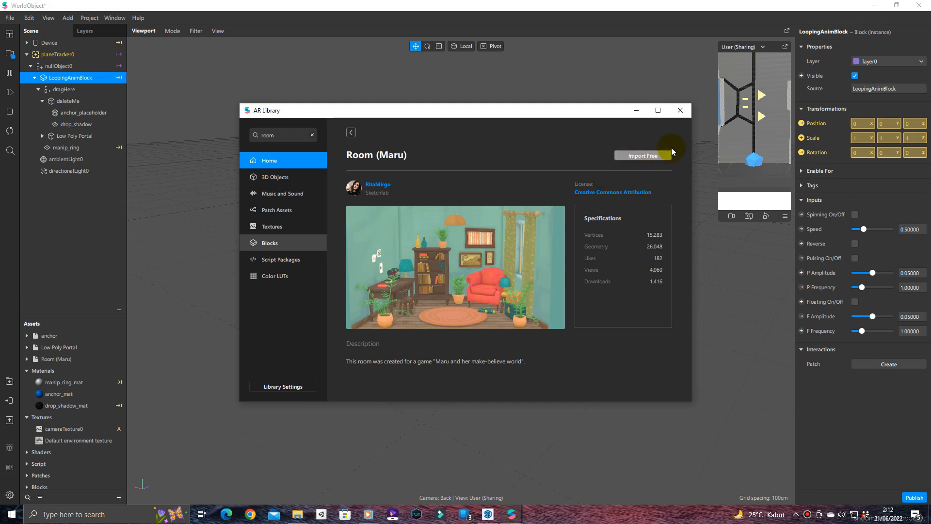
pyautogui.click(680, 110)
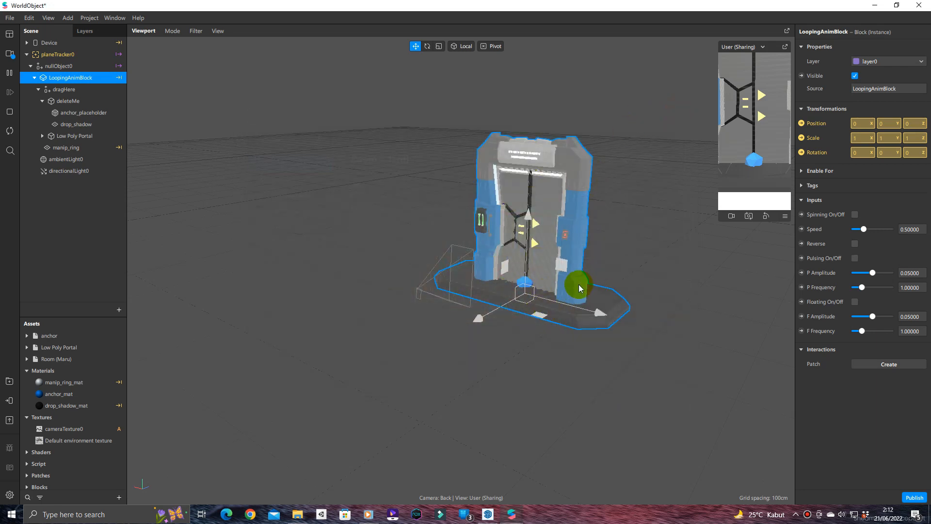
pyautogui.moveTo(359, 228); pyautogui.dragTo(402, 198)
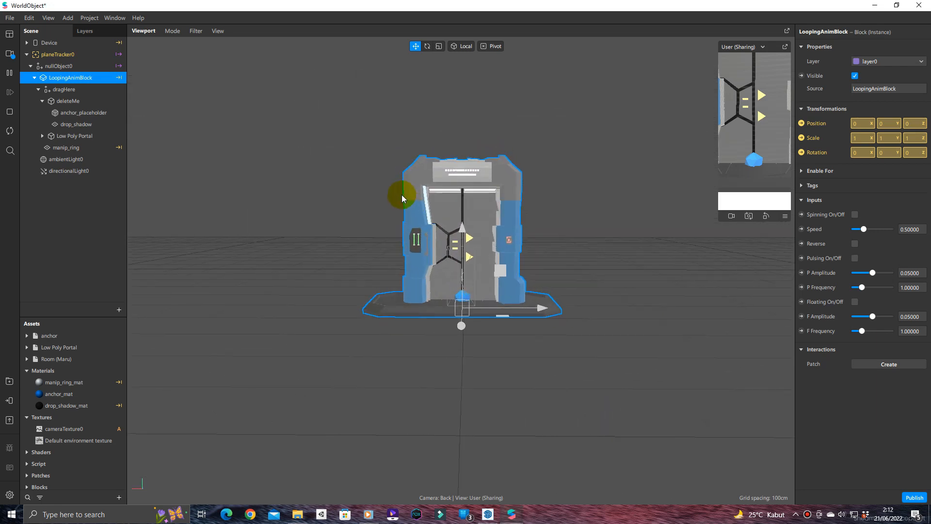
pyautogui.scroll(3, 413, 199)
pyautogui.scroll(-1, 106, 379)
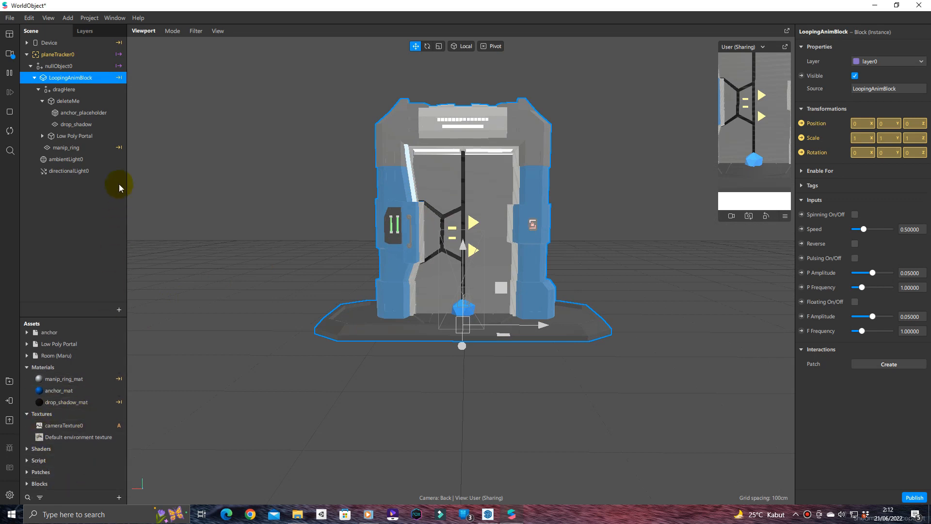
pyautogui.click(78, 137)
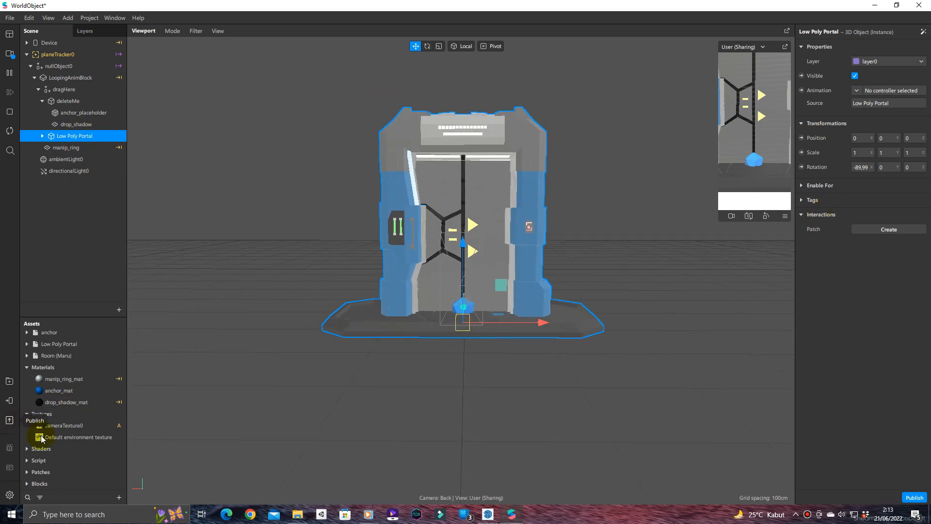
# Add an animation playback controller to the assets and name it PortalDoor
pyautogui.click(26, 414)
pyautogui.click(27, 368)
pyautogui.rightClick(39, 458)
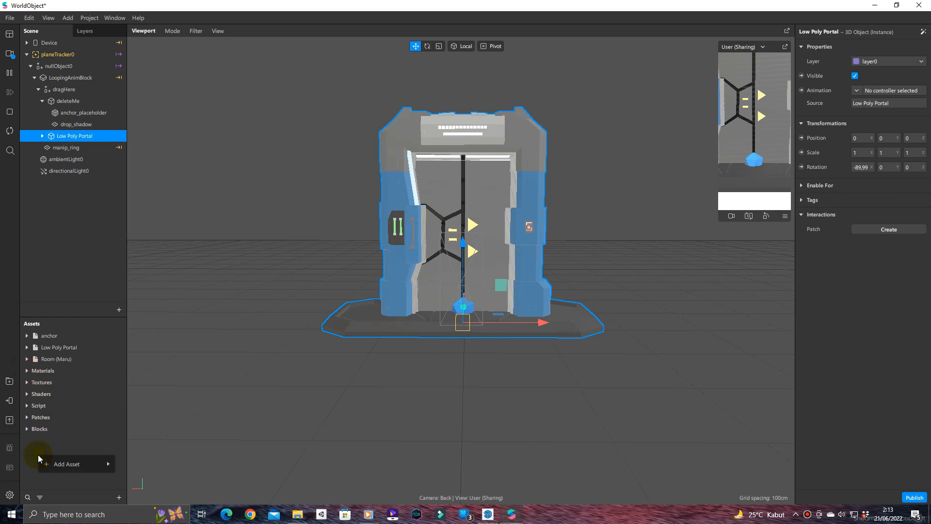
pyautogui.click(67, 465)
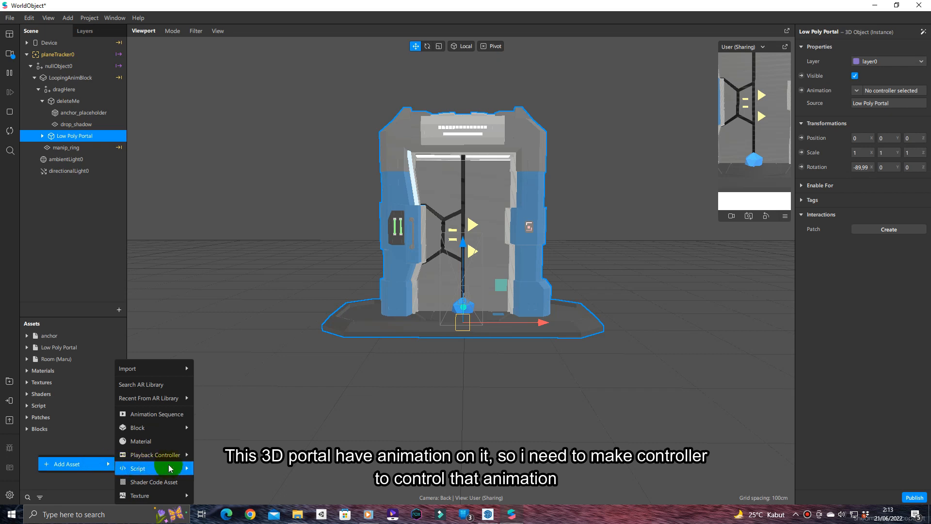
pyautogui.moveTo(166, 454)
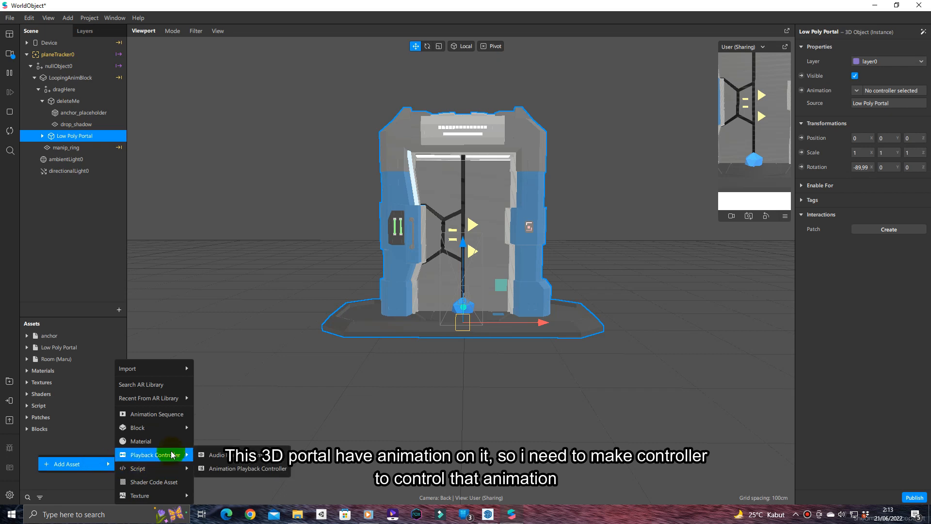
pyautogui.click(224, 470)
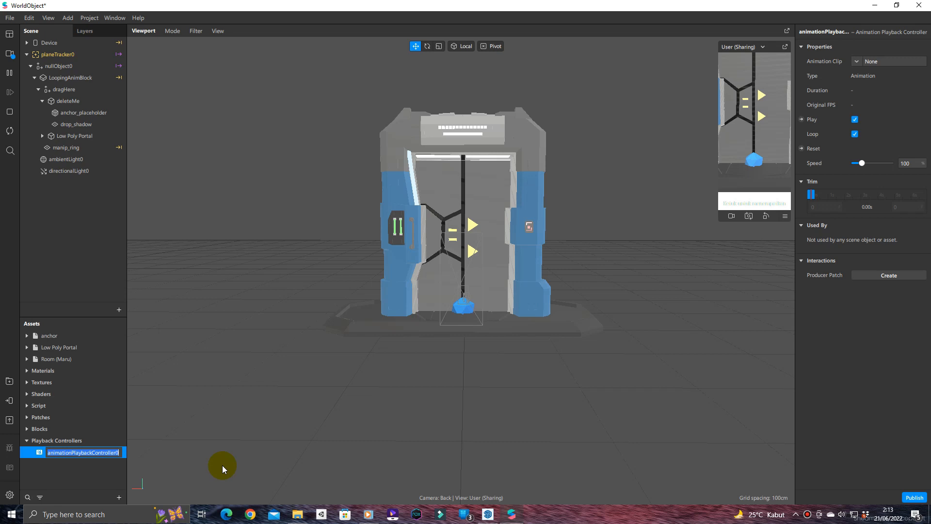
pyautogui.write('Porta')
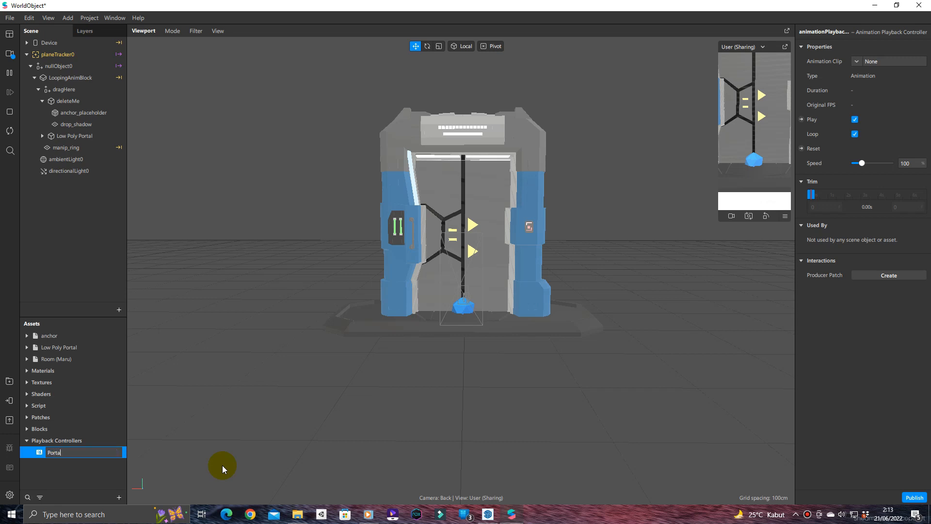
pyautogui.write('lDoor')
pyautogui.press('Return')
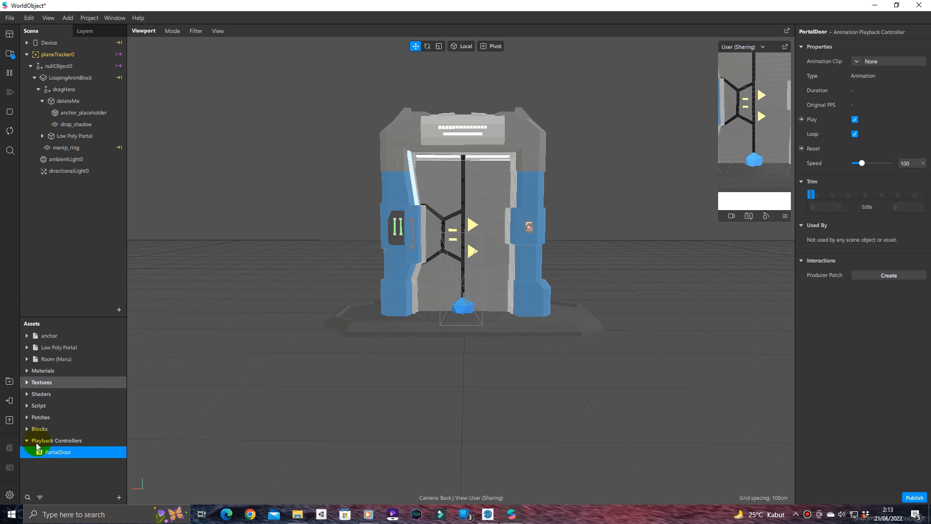
# Set the PortalDoor controller's clip to Animation and assign the controller to the Low Poly Portal object
pyautogui.click(858, 63)
pyautogui.click(888, 90)
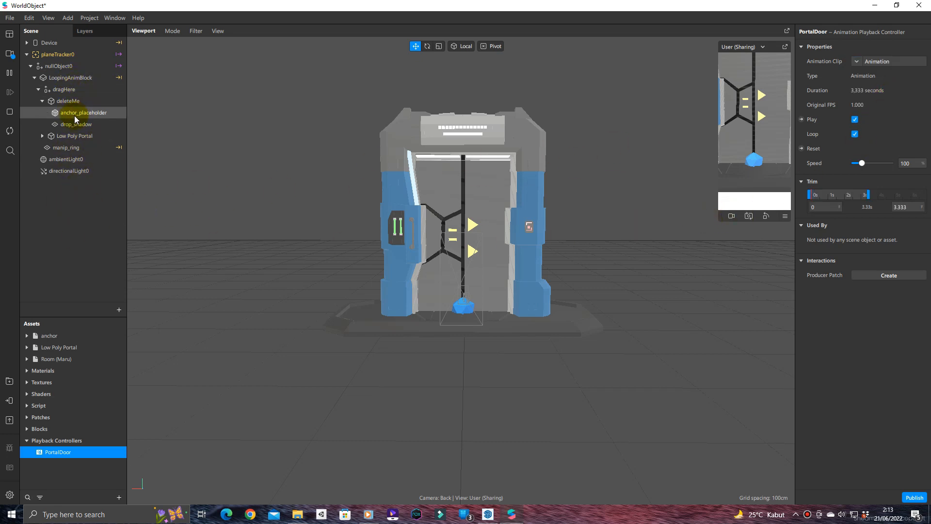
pyautogui.click(77, 136)
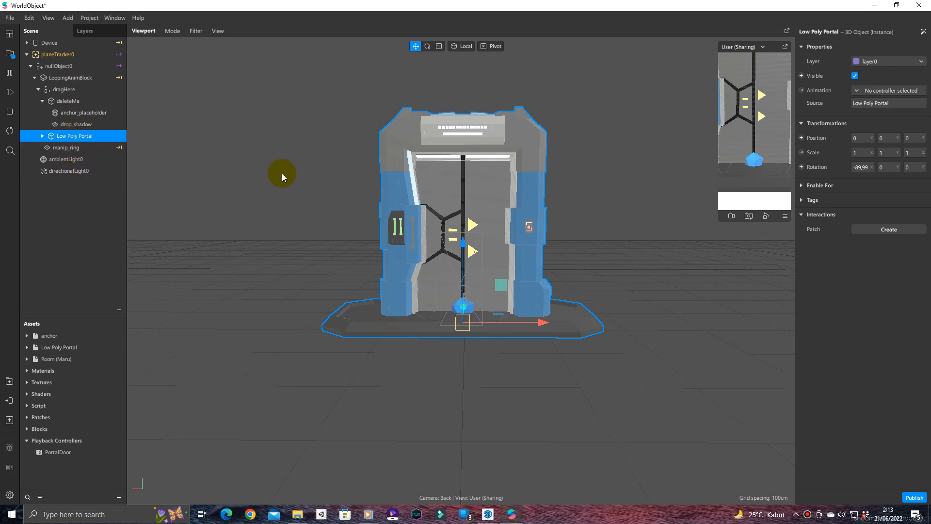
pyautogui.click(857, 91)
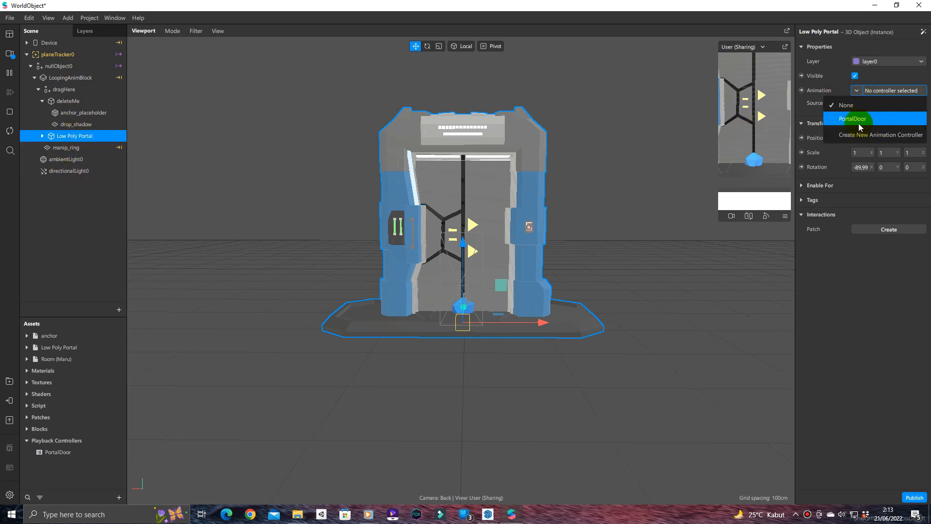
pyautogui.click(859, 120)
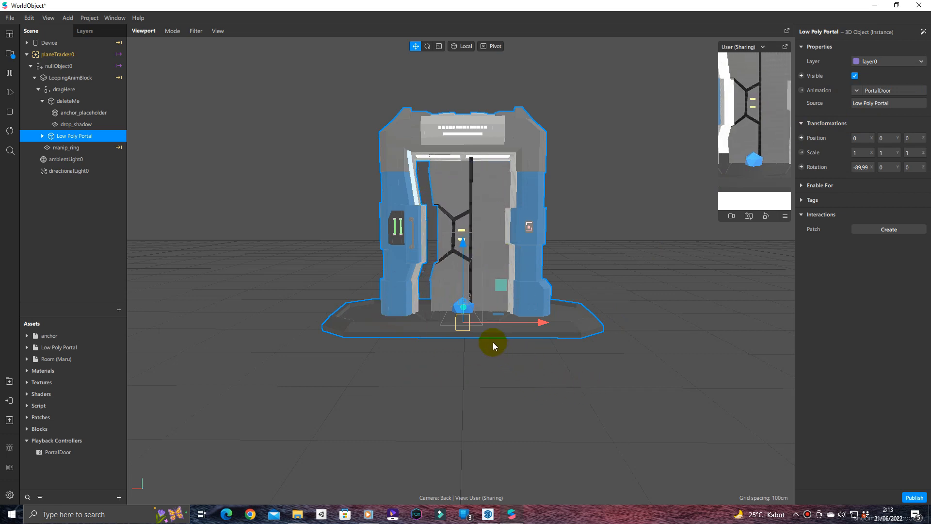
# Delete the wide base platform, Cube_0, from the Low Poly Portal's scene root node
pyautogui.scroll(-5, 488, 335)
pyautogui.scroll(5, 488, 335)
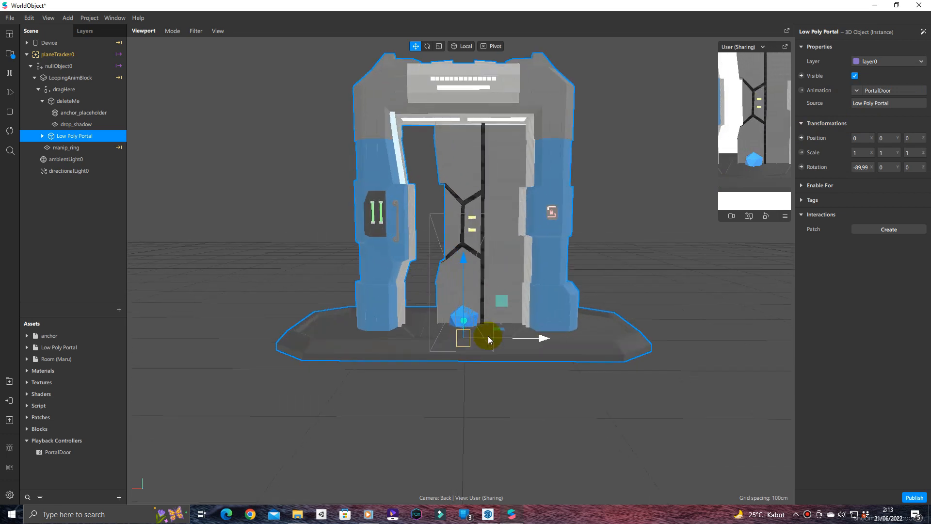
pyautogui.click(316, 348)
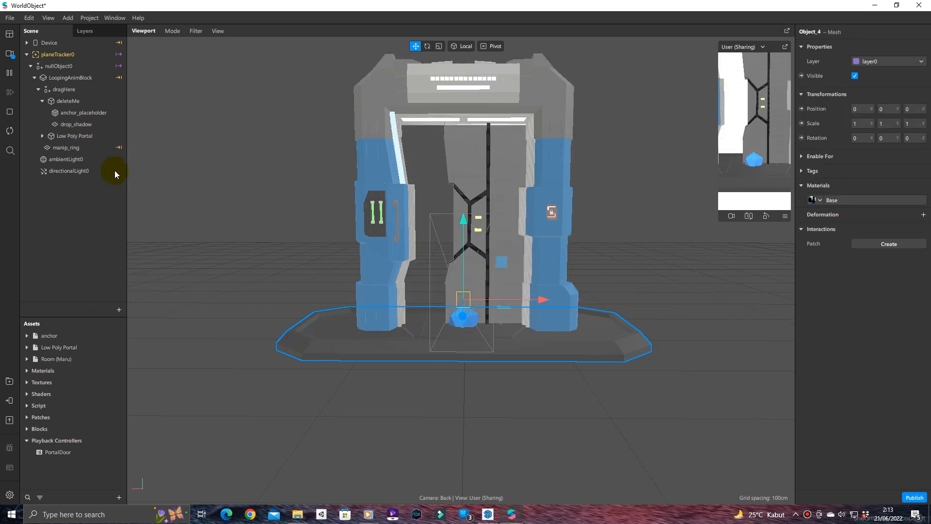
pyautogui.click(43, 136)
pyautogui.click(46, 148)
pyautogui.click(50, 159)
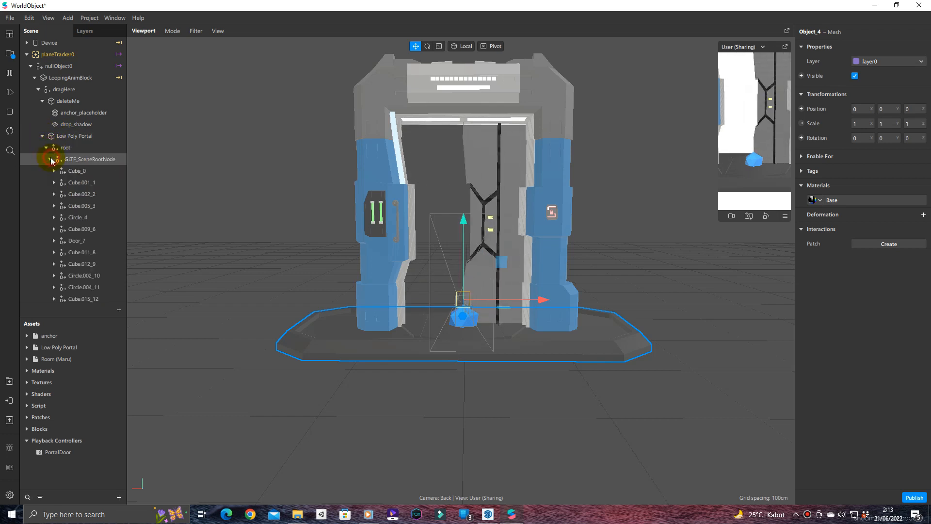
pyautogui.click(81, 182)
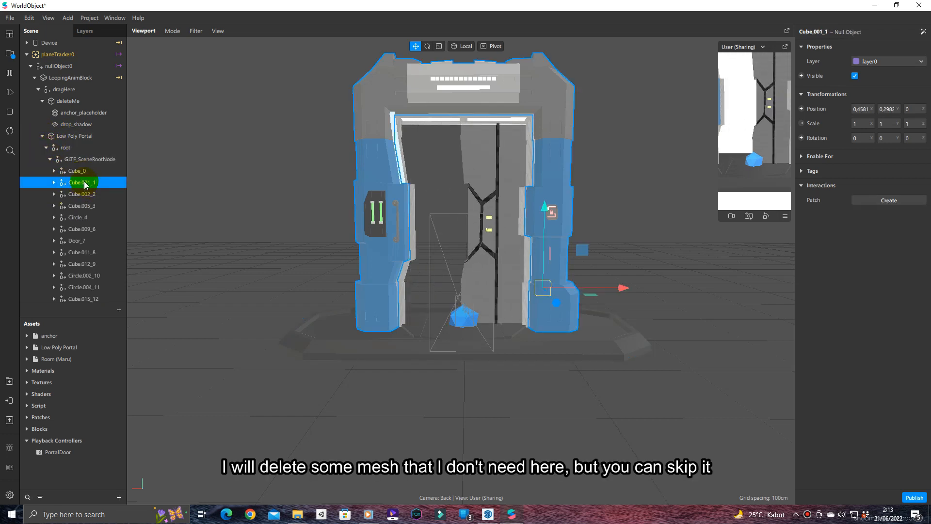
pyautogui.click(86, 172)
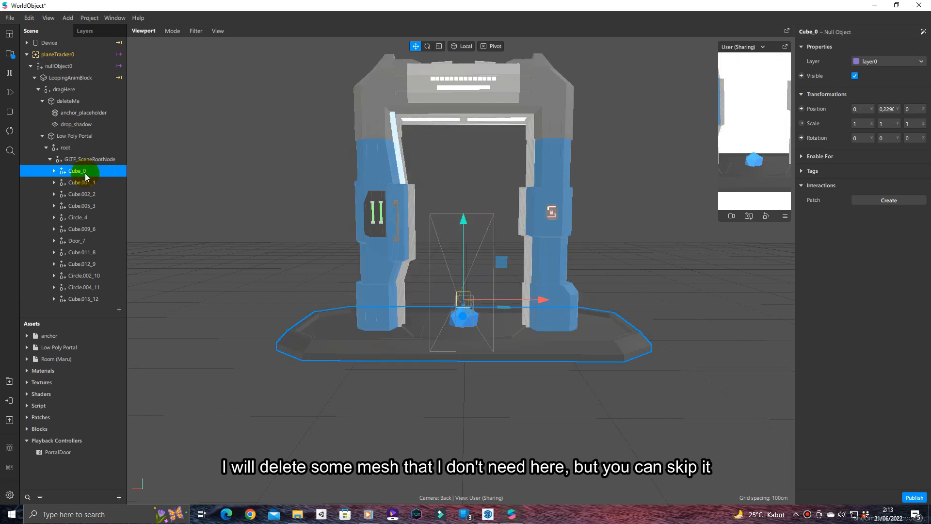
pyautogui.press('Delete')
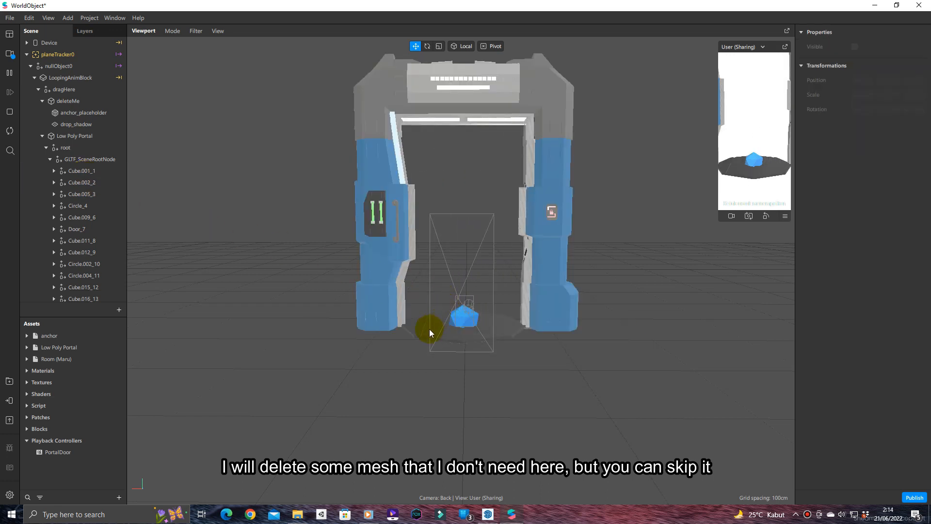
# Delete the round floor disc, Circle_4, from the Low Poly Portal's scene root node
pyautogui.click(426, 326)
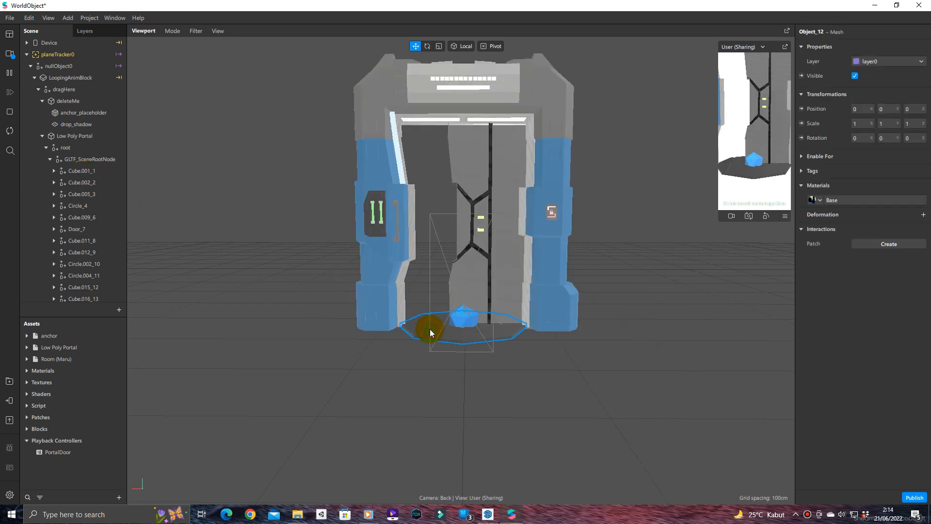
pyautogui.click(80, 171)
pyautogui.press('Down')
pyautogui.press('Down')
pyautogui.press('Down')
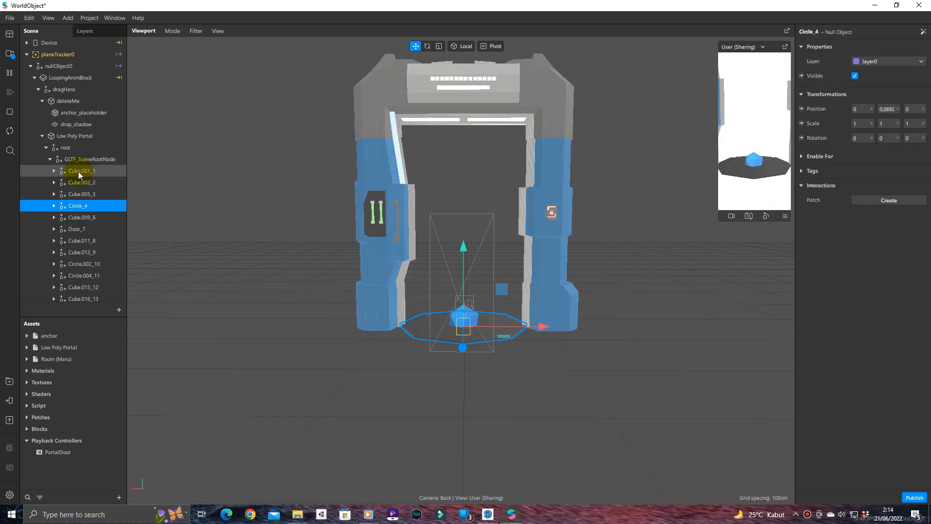
pyautogui.rightClick(97, 207)
pyautogui.click(112, 241)
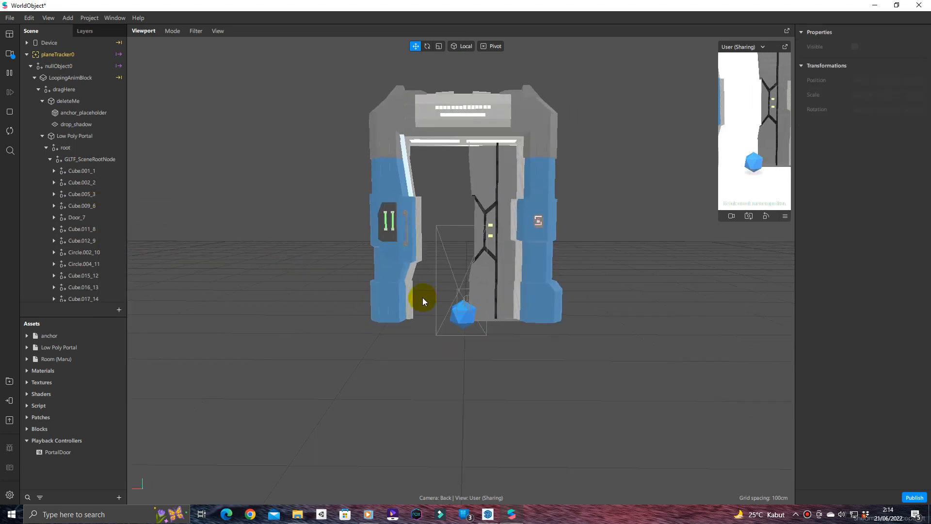
# Set the scale of Low Poly Portal to 0.5 on the X, Y and Z axes
pyautogui.click(74, 135)
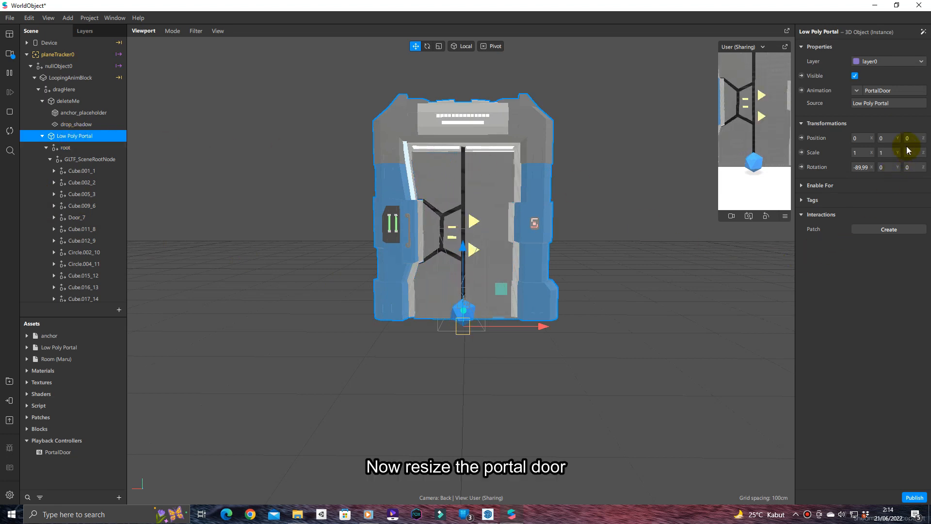
pyautogui.click(860, 154)
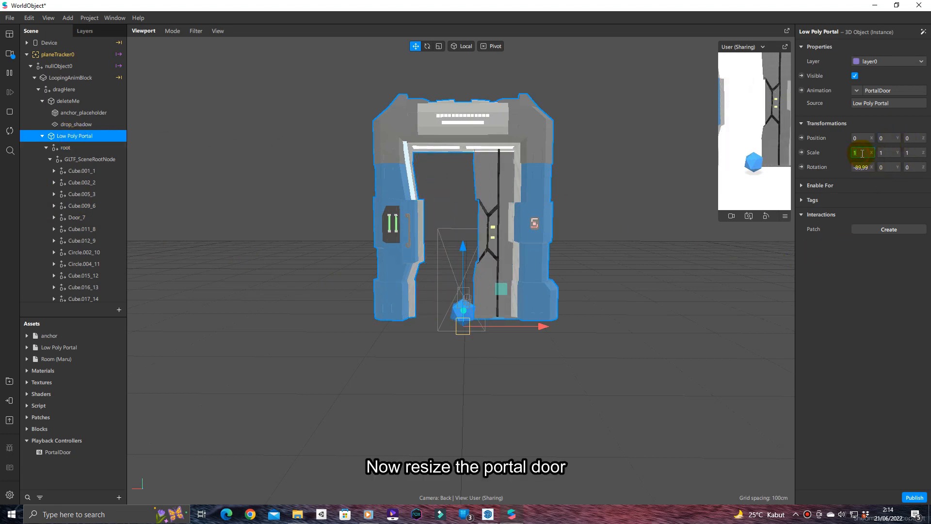
pyautogui.write('0.')
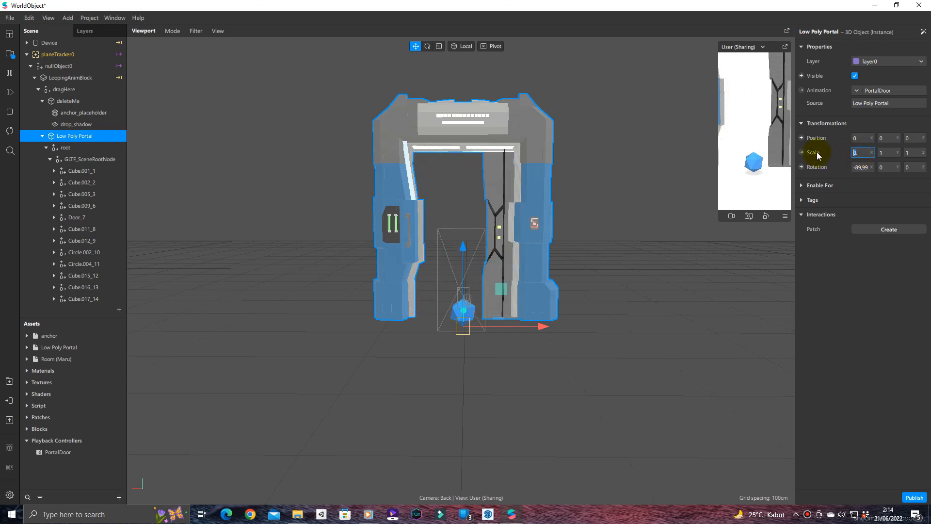
pyautogui.press('BackSpace')
pyautogui.write('0')
pyautogui.press('Right')
pyautogui.write('5')
pyautogui.press('Return')
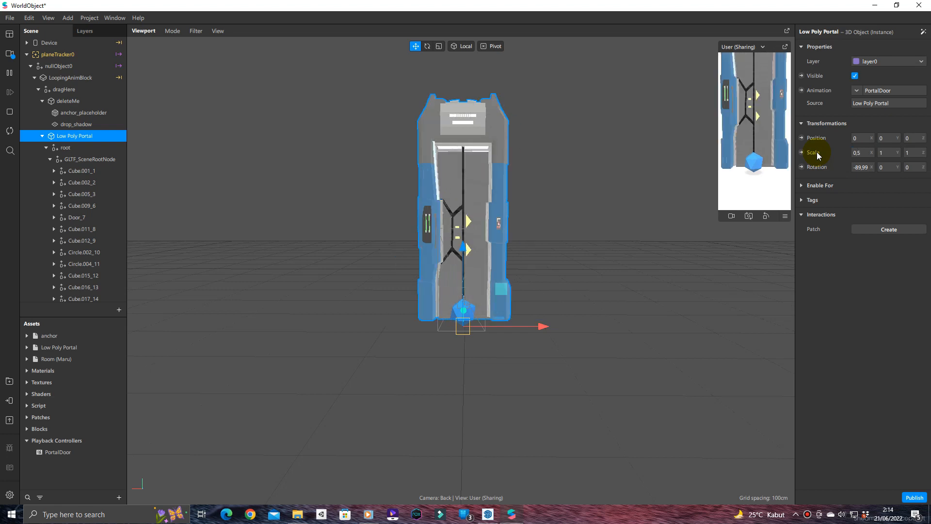
pyautogui.click(884, 152)
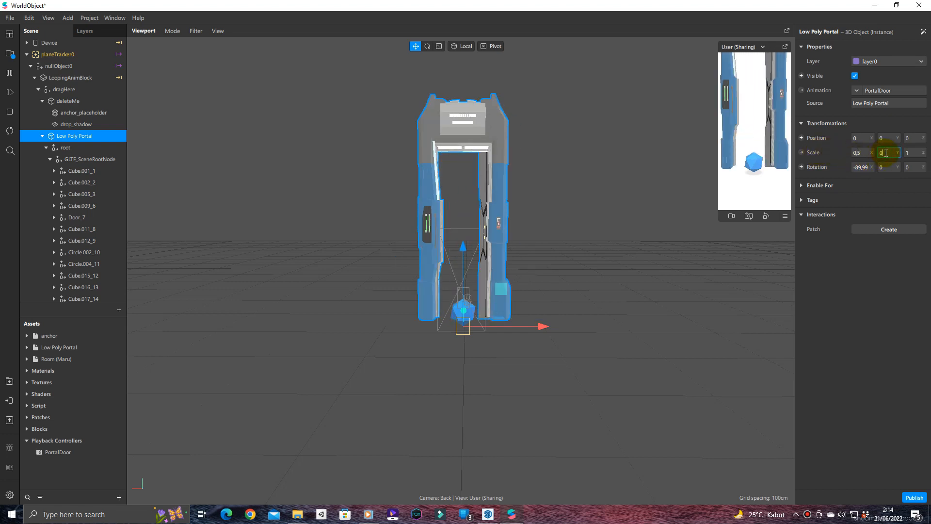
pyautogui.write('0.5')
pyautogui.press('Return')
pyautogui.click(915, 153)
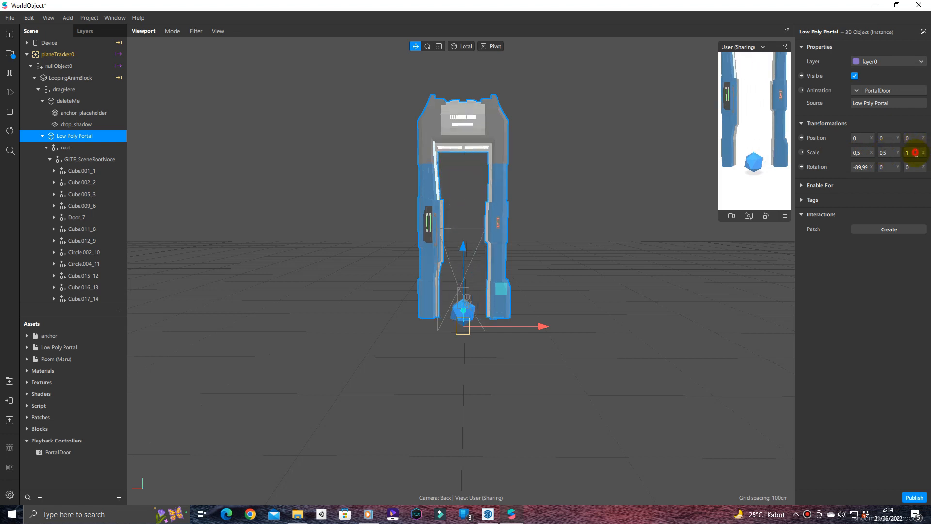
pyautogui.write('0')
pyautogui.press('Return')
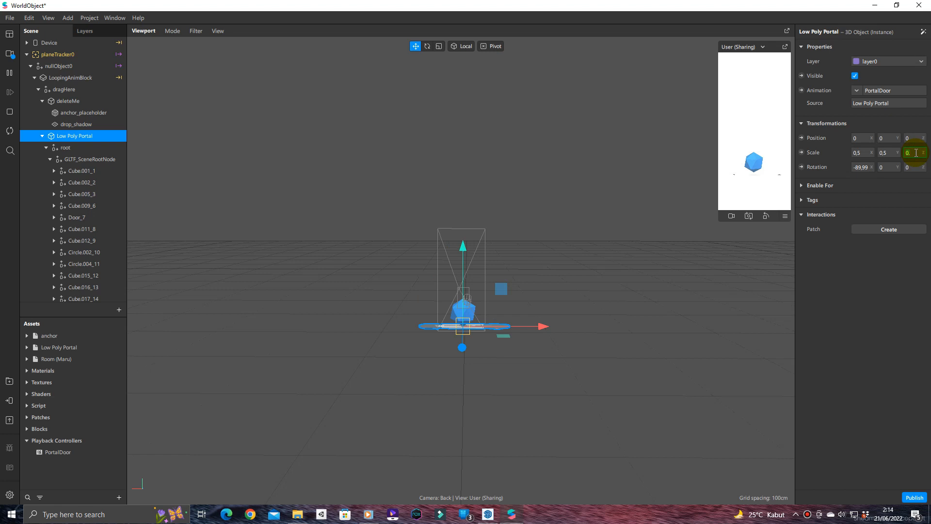
pyautogui.press('Return')
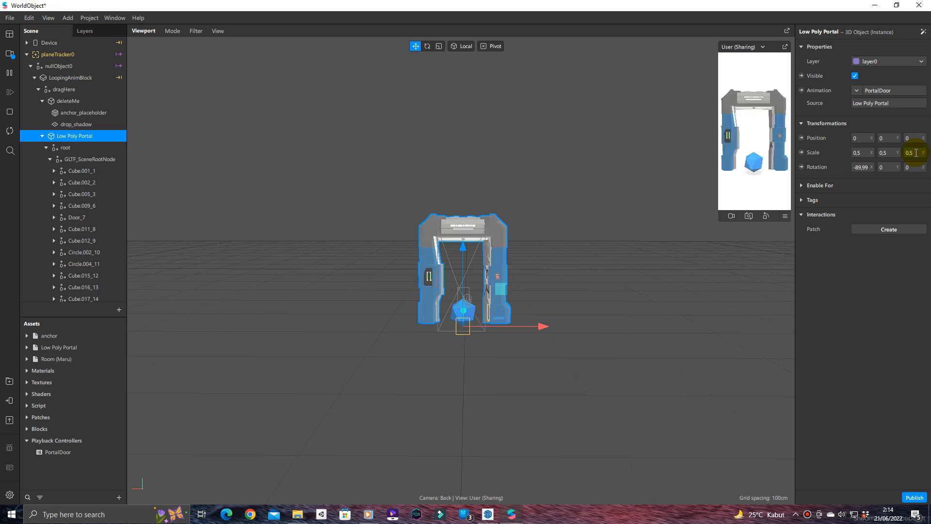
# Set the scale of Low Poly Portal to 0.6 on the X, Y and Z axes
pyautogui.scroll(5, 595, 280)
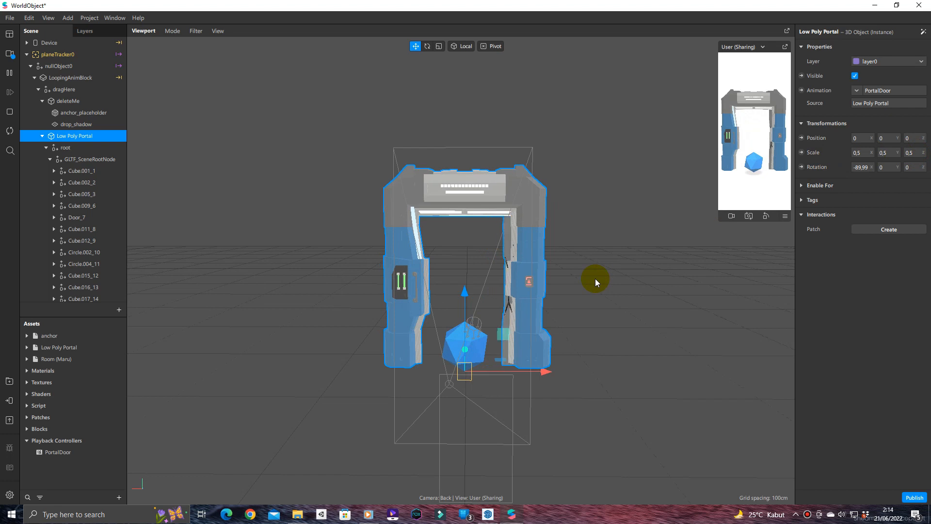
pyautogui.scroll(-1, 595, 279)
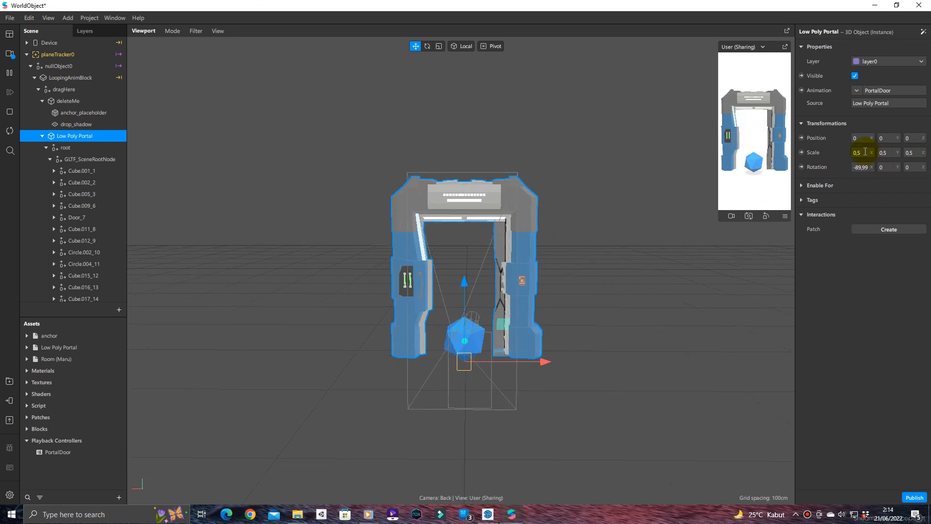
pyautogui.press('BackSpace')
pyautogui.write('6')
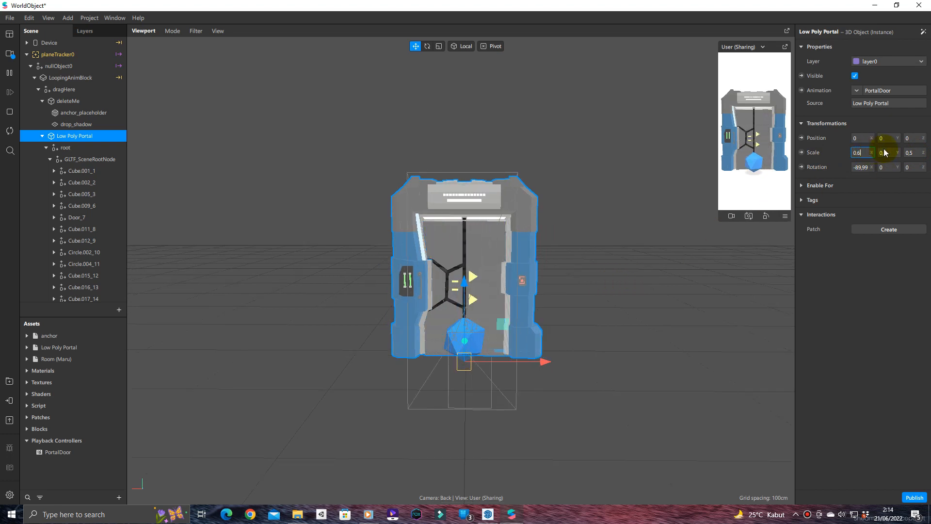
pyautogui.click(891, 153)
pyautogui.write('0.6')
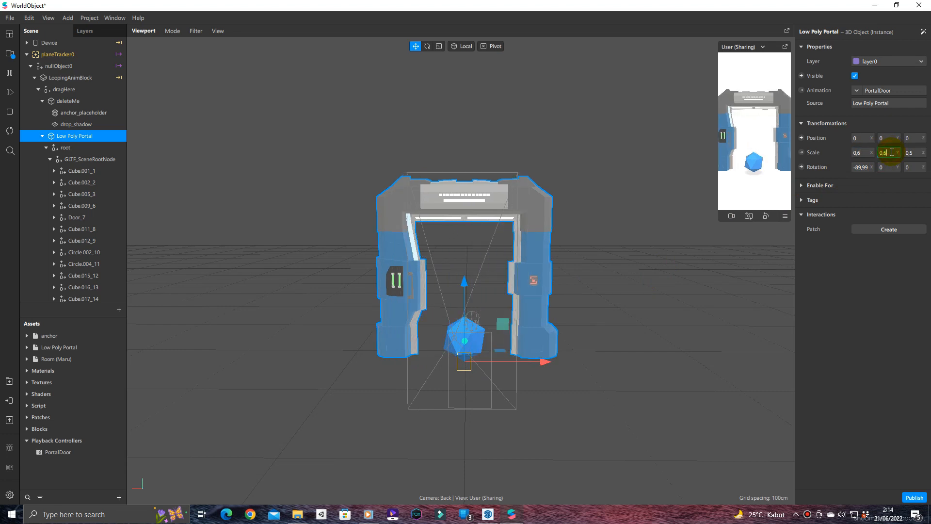
pyautogui.click(920, 154)
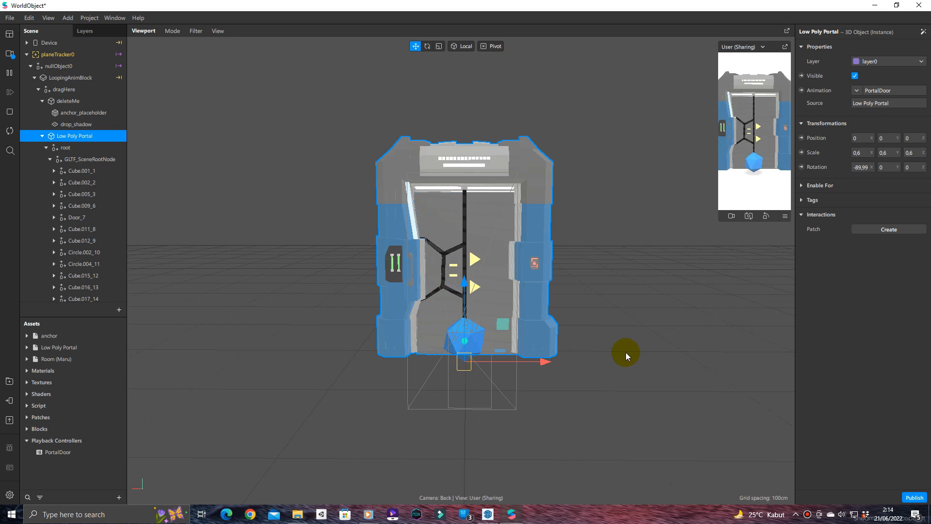
# Collapse the portal and deleteMe nodes and add the Room (Maru) object to the scene under dragHere
pyautogui.scroll(-3, 627, 351)
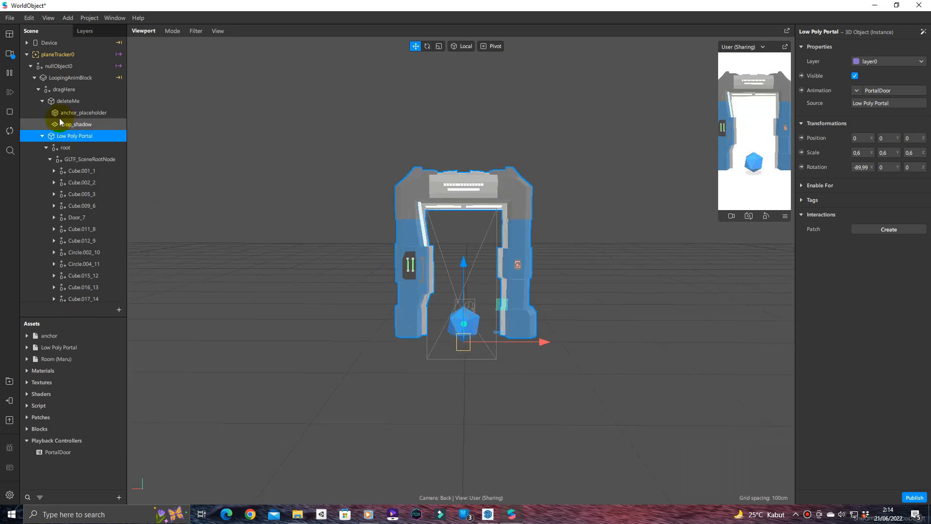
pyautogui.click(50, 159)
pyautogui.click(43, 102)
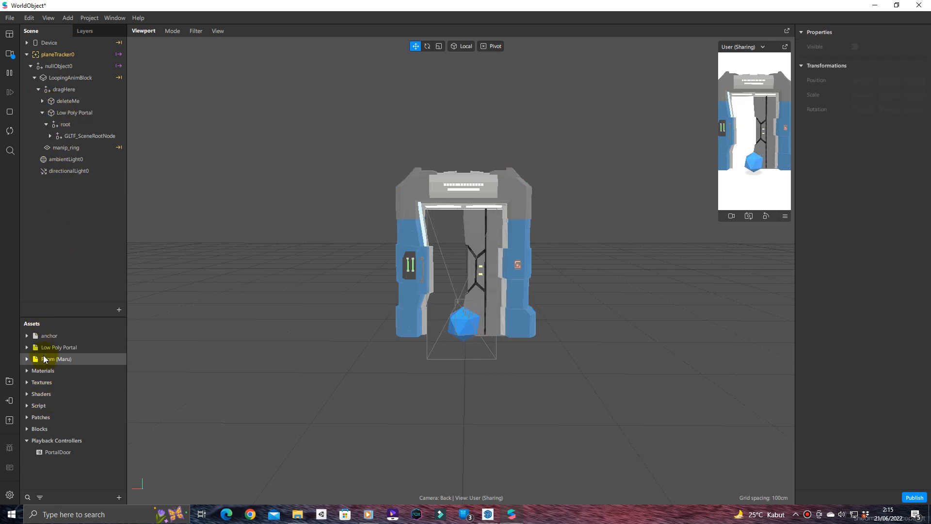
pyautogui.click(27, 358)
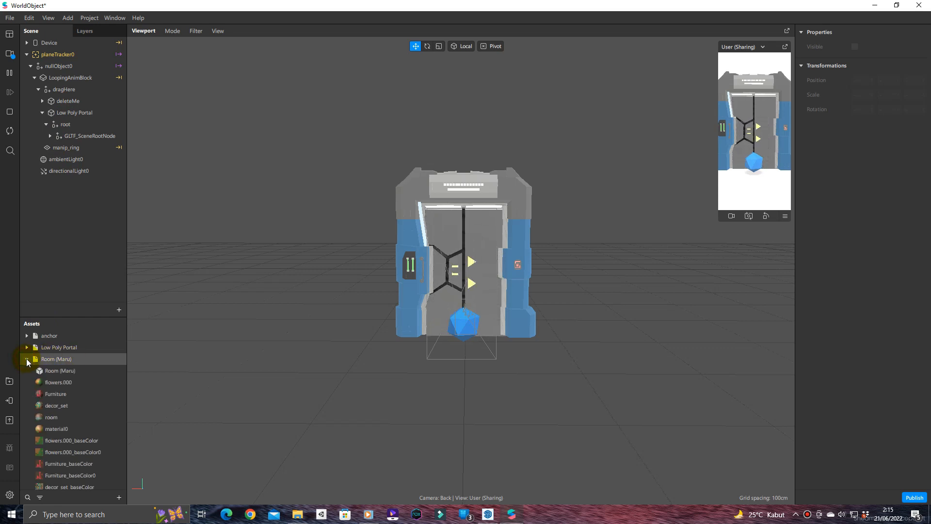
pyautogui.click(57, 359)
pyautogui.moveTo(56, 359); pyautogui.dragTo(68, 88)
# Try rotating Room (Maru) by 90 degrees on Z, and by 90 degrees on Y instead
pyautogui.moveTo(468, 287); pyautogui.dragTo(499, 289)
pyautogui.moveTo(629, 121); pyautogui.dragTo(417, 151)
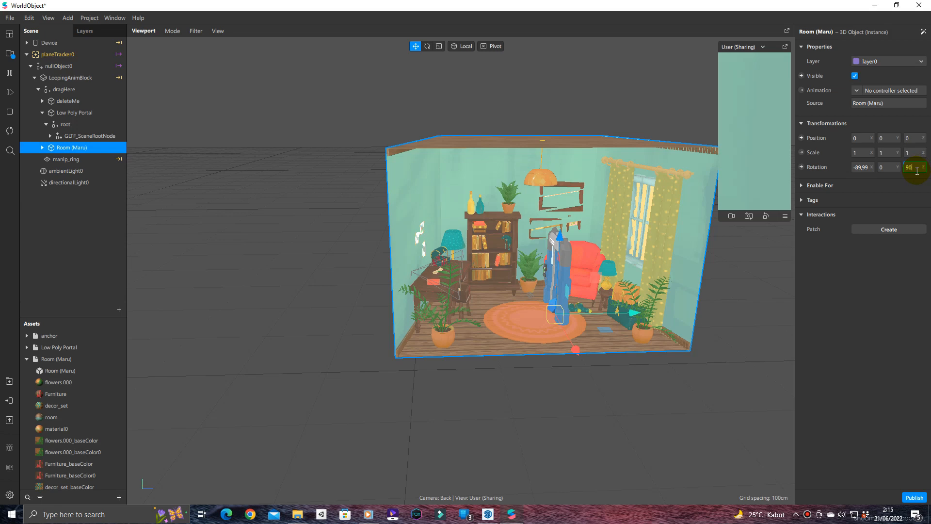
pyautogui.press('Return')
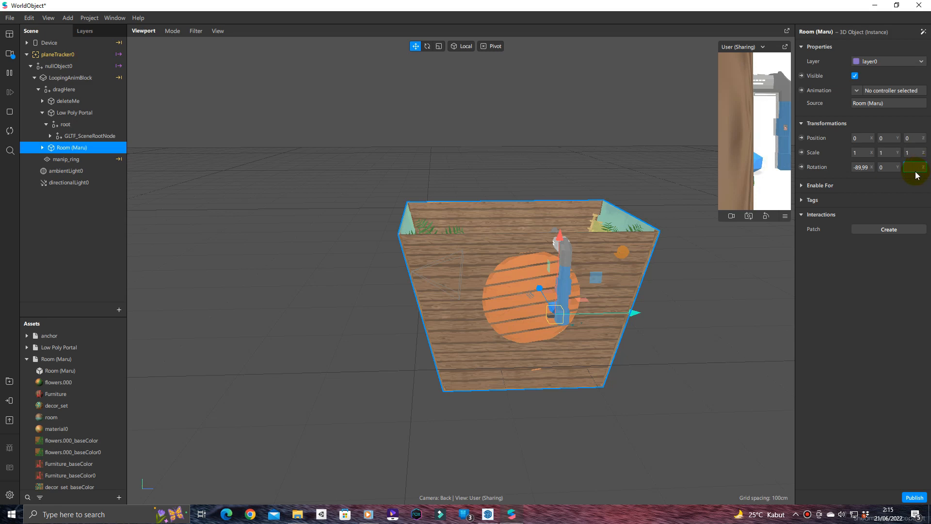
pyautogui.click(893, 167)
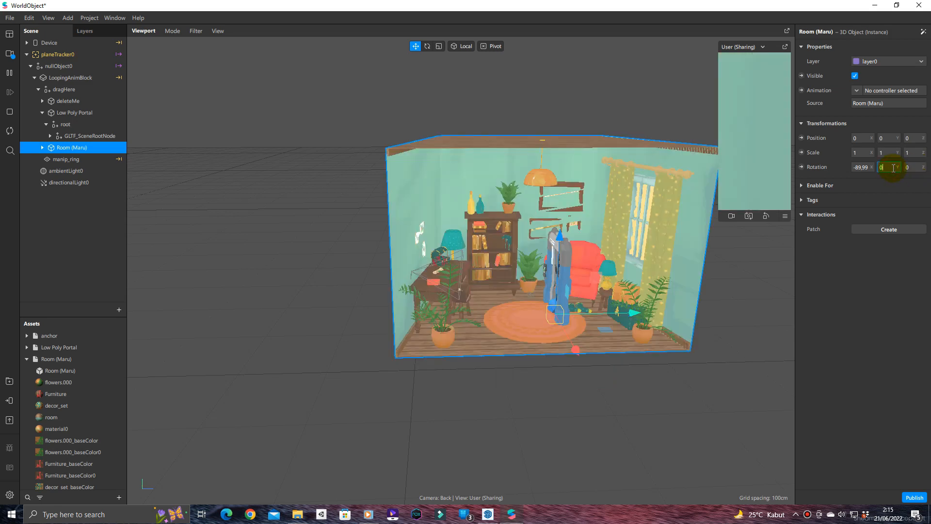
pyautogui.press('Return')
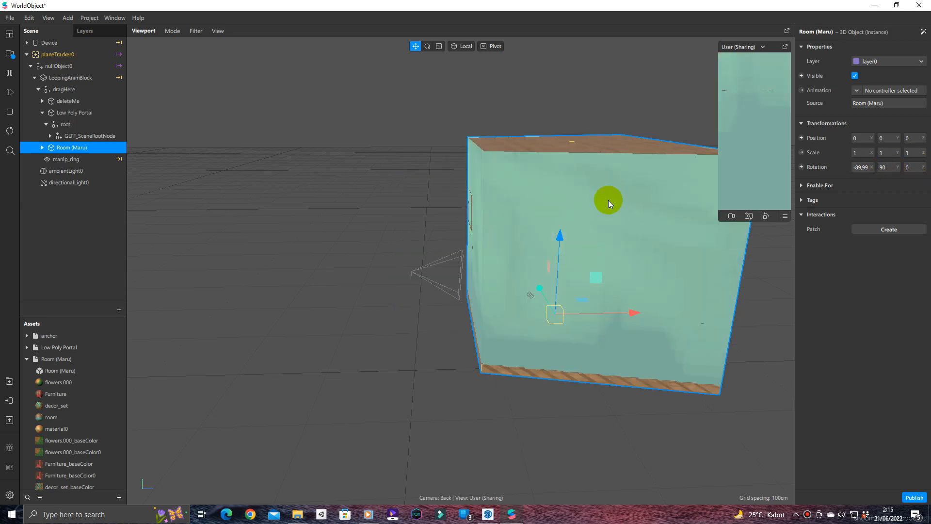
# Set the Y rotation of Room (Maru) to -90 so its open side faces the front of the portal
pyautogui.moveTo(318, 163); pyautogui.dragTo(438, 180)
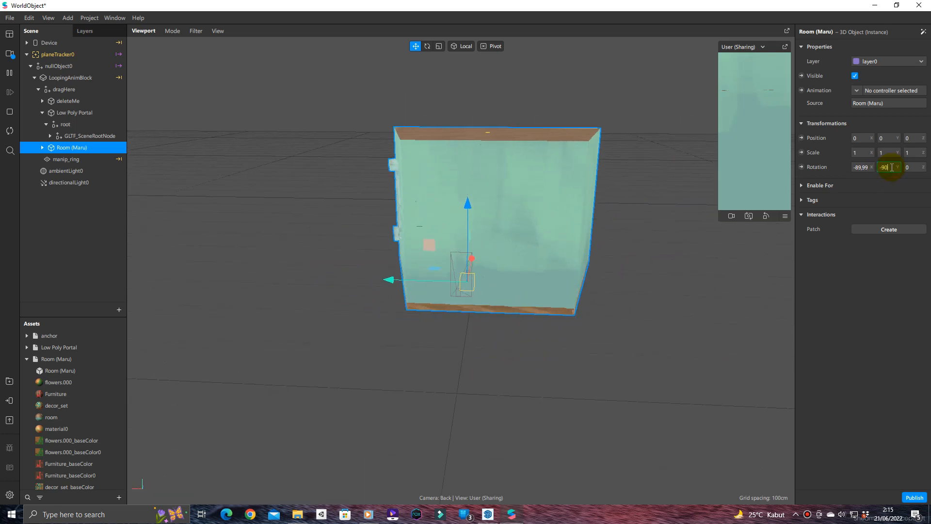
pyautogui.press('Return')
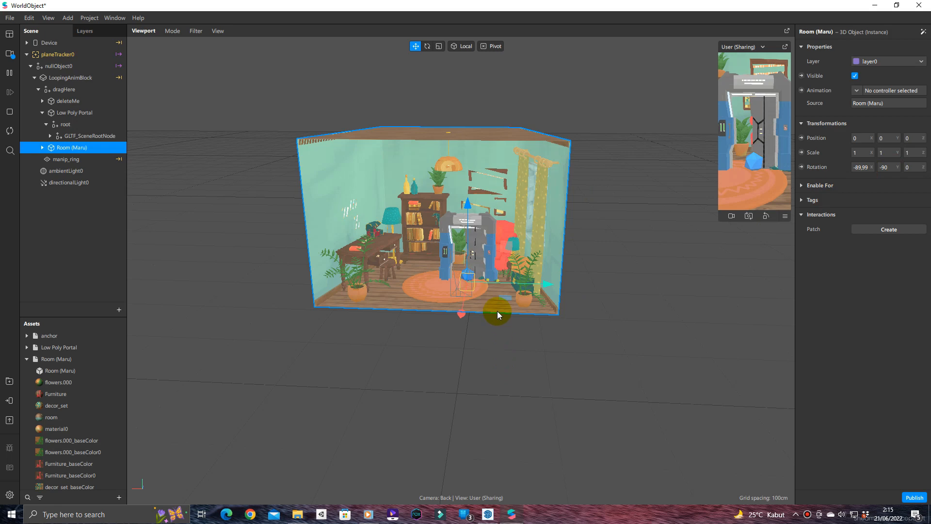
pyautogui.scroll(-1, 497, 310)
pyautogui.scroll(5, 496, 310)
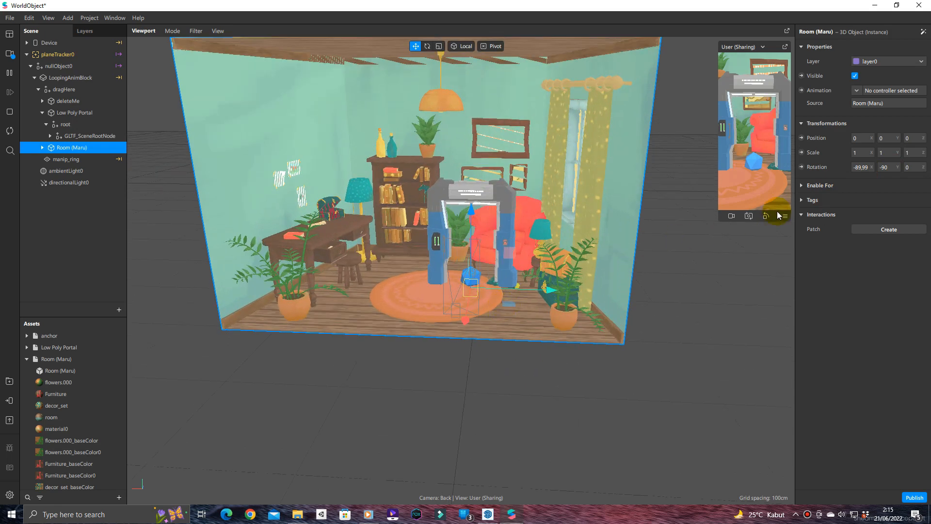
# Set the scale of Room (Maru) to 0.6 on the X, Y and Z axes
pyautogui.click(863, 154)
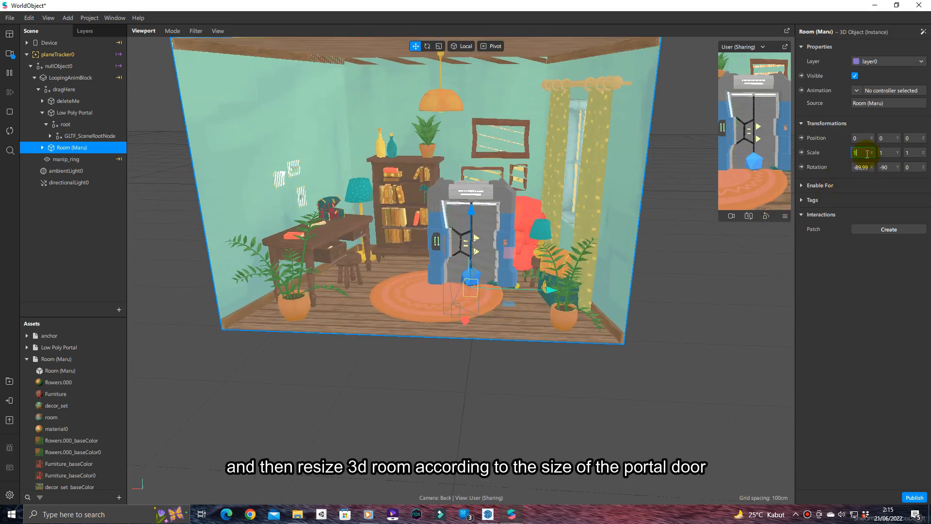
pyautogui.write('0')
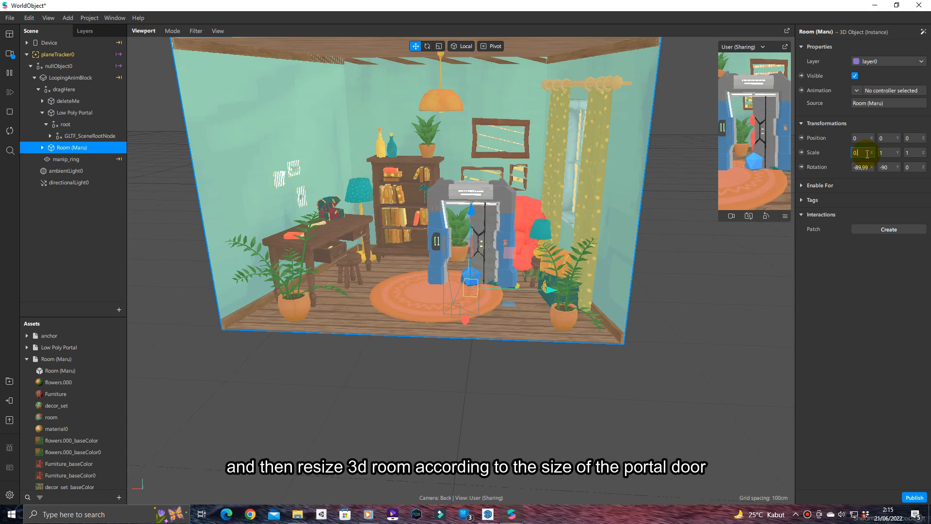
pyautogui.write('.6')
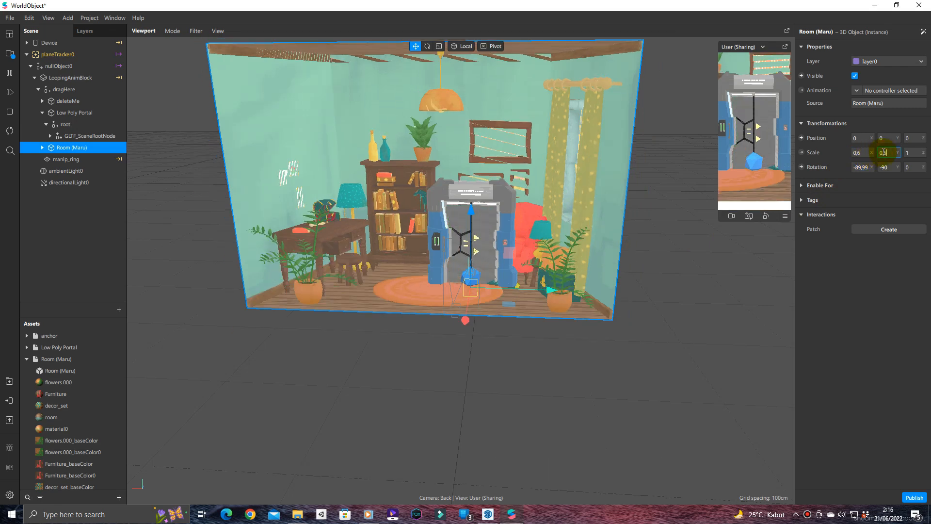
pyautogui.press('Return')
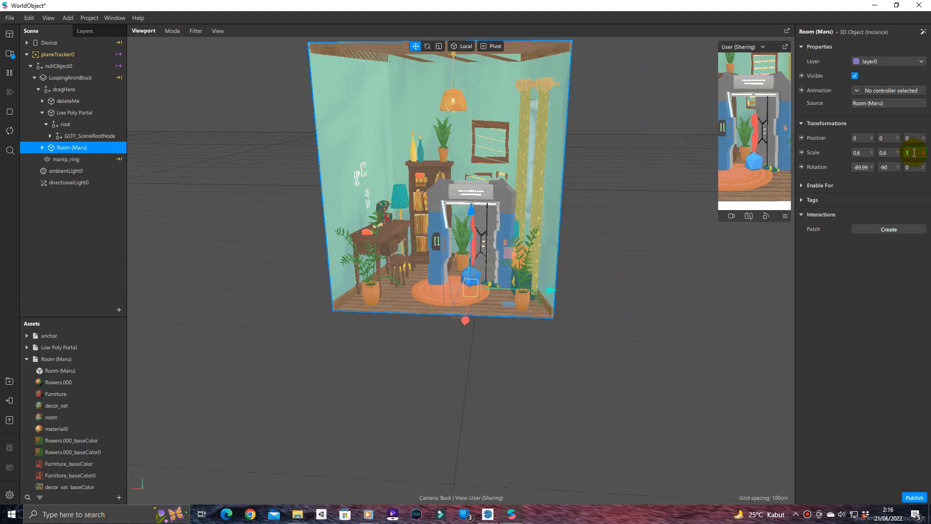
pyautogui.click(913, 153)
pyautogui.write('0,6')
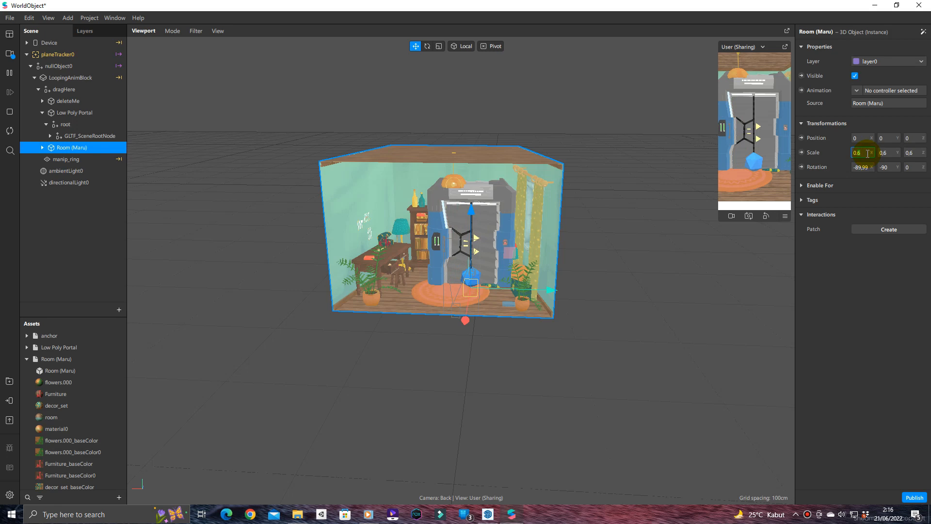
# Set the scale of Room (Maru) to 0.4 on the X, Y and Z axes
pyautogui.write('0,4')
pyautogui.click(894, 155)
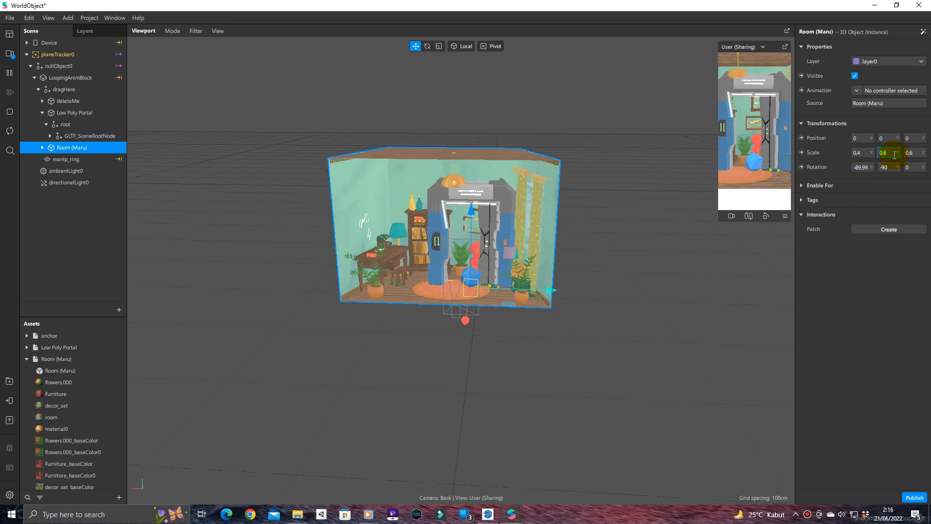
pyautogui.write('0.4')
pyautogui.click(916, 152)
pyautogui.write('0.4')
pyautogui.press('Return')
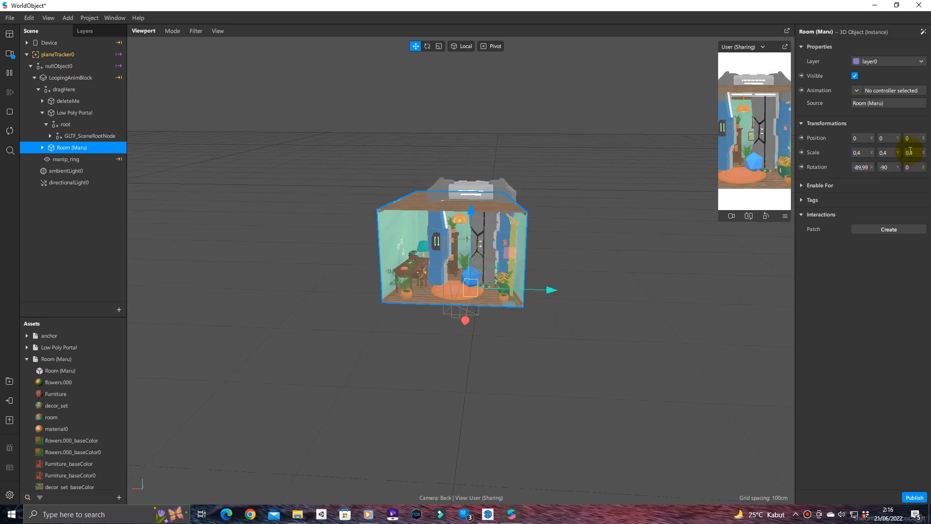
# Move Room (Maru) back behind the portal door, to about 0.095 on X, 0 on Y and -0.476 on Z
pyautogui.scroll(5, 496, 237)
pyautogui.moveTo(482, 229); pyautogui.dragTo(483, 215)
pyautogui.click(887, 139)
pyautogui.write('0')
pyautogui.press('Return')
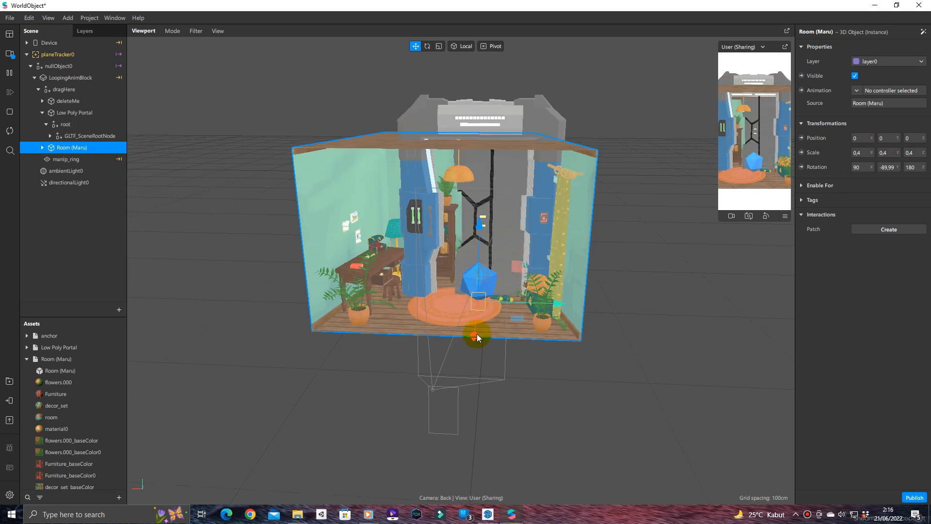
pyautogui.moveTo(482, 333); pyautogui.dragTo(485, 295)
pyautogui.moveTo(554, 271); pyautogui.dragTo(573, 272)
# Set the scale of Room (Maru) to 0.5 on the X, Y and Z axes
pyautogui.click(863, 153)
pyautogui.write('0.5')
pyautogui.click(890, 153)
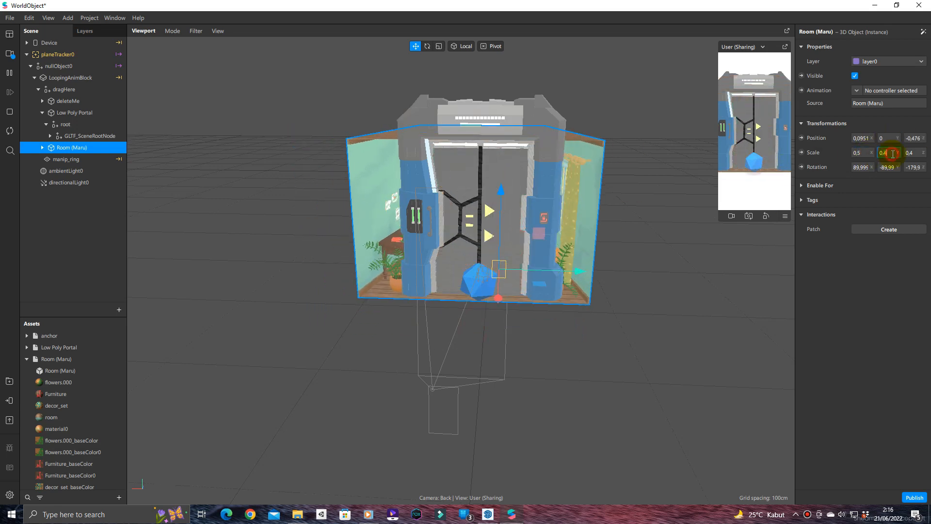
pyautogui.write('0.5')
pyautogui.click(916, 153)
pyautogui.write('0.5')
pyautogui.press('Return')
# Shift Room (Maru) to about 0.155 on X and 0.034 on Y to align it with the portal
pyautogui.scroll(5, 563, 271)
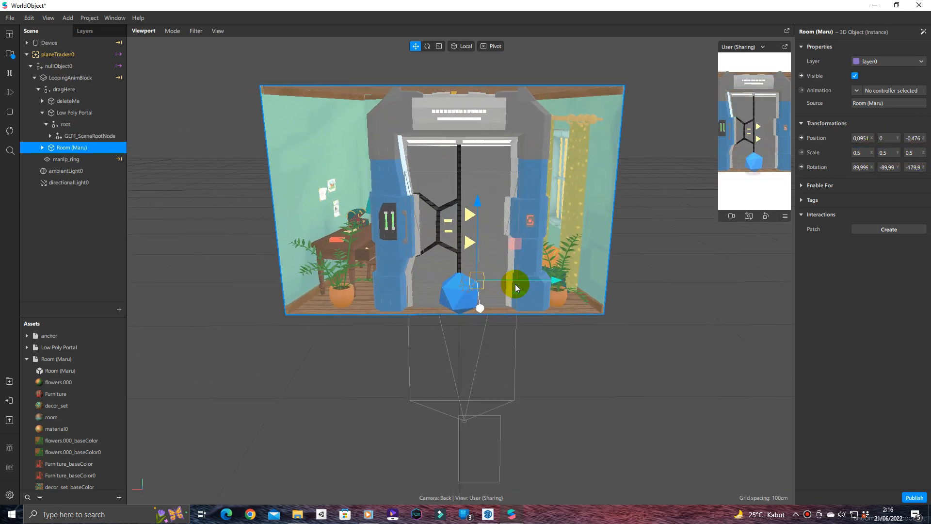
pyautogui.moveTo(506, 260); pyautogui.dragTo(507, 286)
pyautogui.moveTo(507, 286); pyautogui.dragTo(598, 293, button='middle')
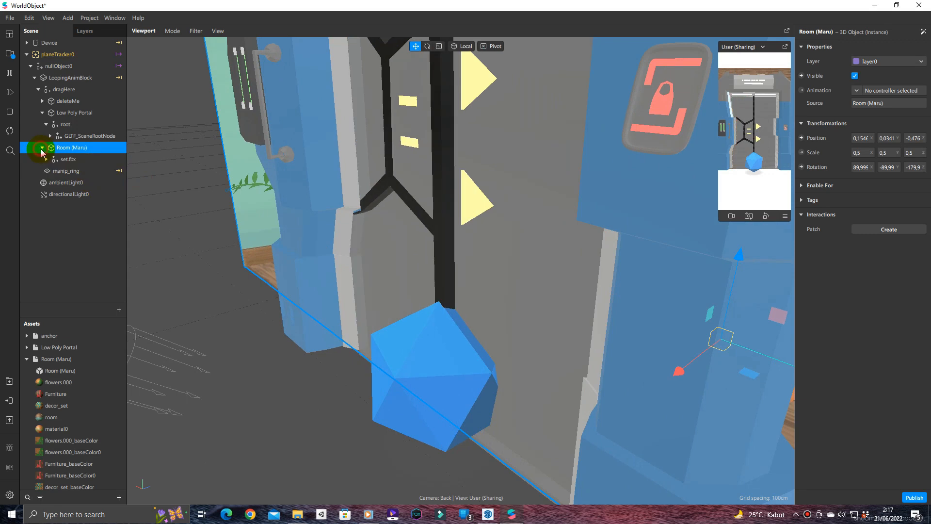
# Hide the portal's Door_7 node and delete the deleteMe placeholder from dragHere
pyautogui.click(50, 136)
pyautogui.click(108, 192)
pyautogui.click(66, 101)
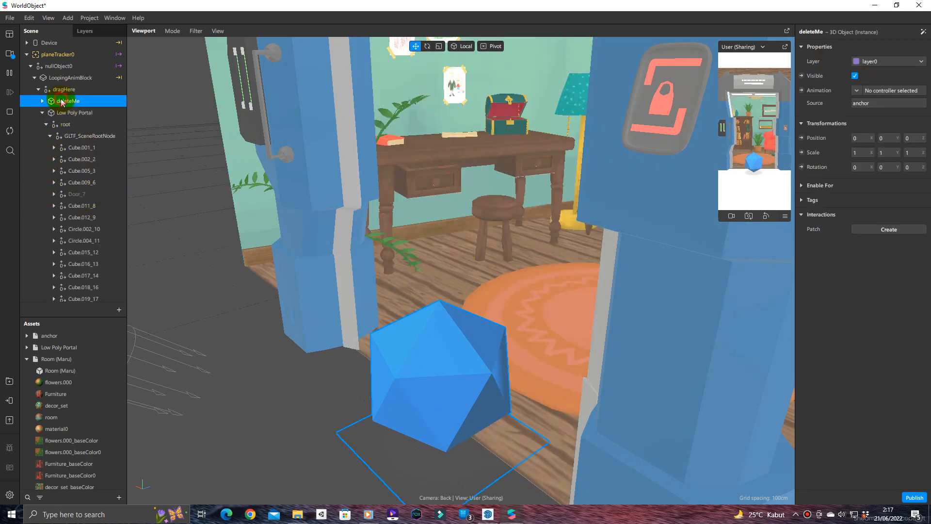
pyautogui.press('Delete')
pyautogui.scroll(-4, 470, 351)
# Fit Room (Maru) against the portal frame by moving it to about 0.039 on Y and -0.474 on Z
pyautogui.click(43, 101)
pyautogui.click(91, 113)
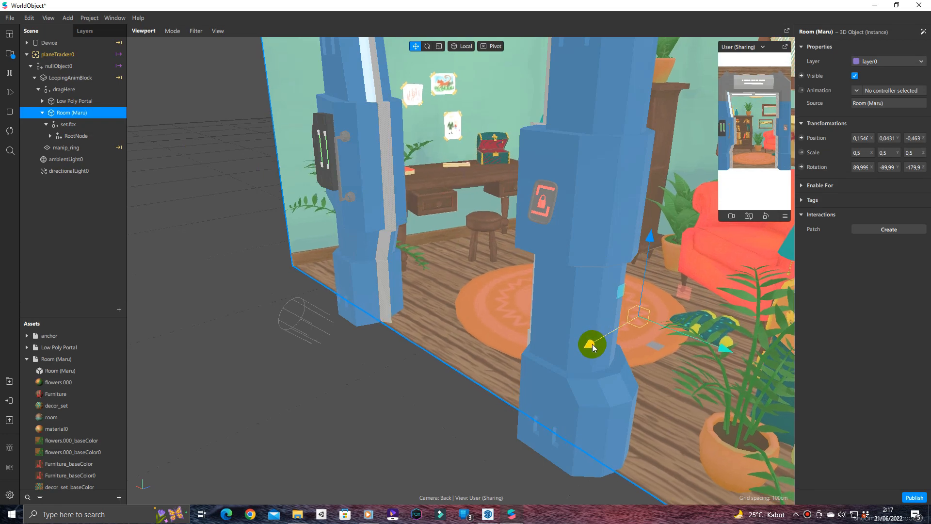
pyautogui.moveTo(588, 338); pyautogui.dragTo(537, 362)
pyautogui.moveTo(685, 371); pyautogui.dragTo(689, 371)
pyautogui.scroll(-2, 688, 370)
pyautogui.moveTo(703, 245); pyautogui.dragTo(702, 249)
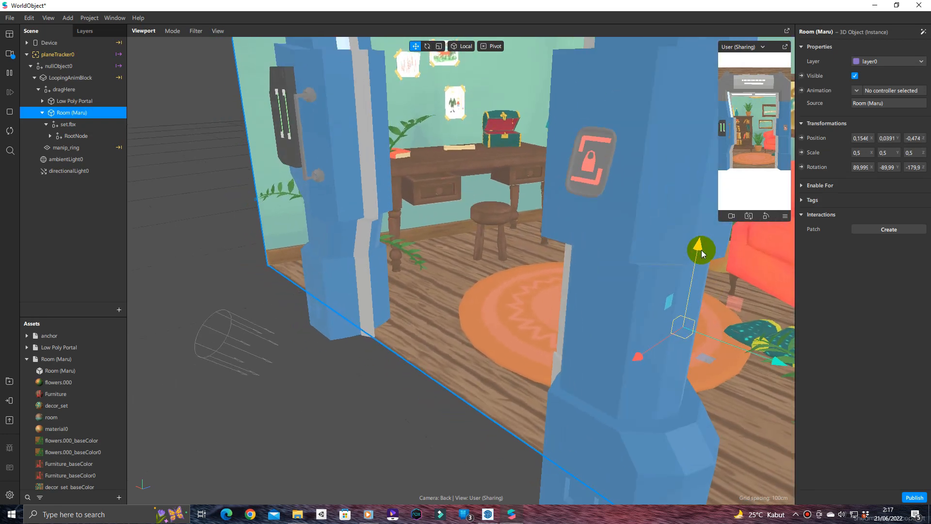
pyautogui.moveTo(689, 245); pyautogui.dragTo(408, 194, button='right')
pyautogui.scroll(-5, 356, 260)
pyautogui.moveTo(355, 260); pyautogui.dragTo(409, 259, button='right')
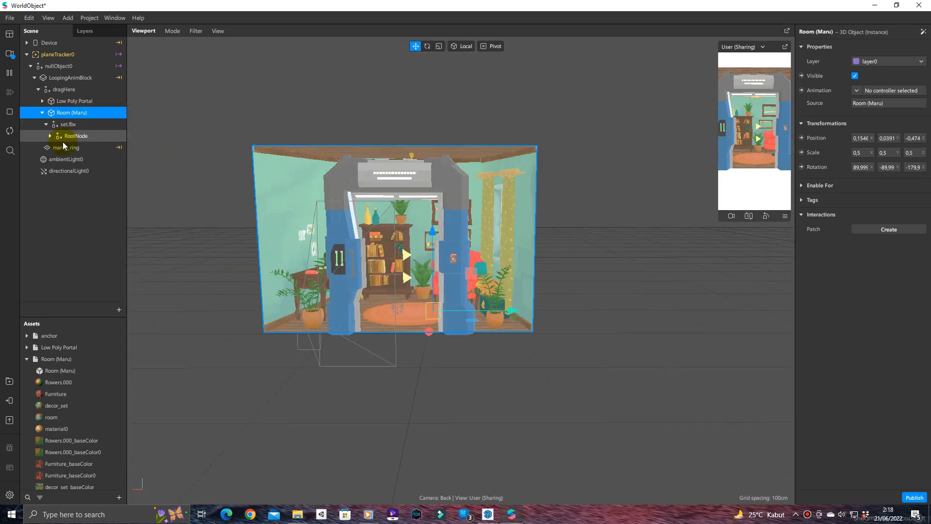
# Nudge Room (Maru) sideways to about 0.163 on X to centre it behind the portal frame
pyautogui.click(61, 102)
pyautogui.moveTo(319, 378); pyautogui.dragTo(377, 395, button='middle')
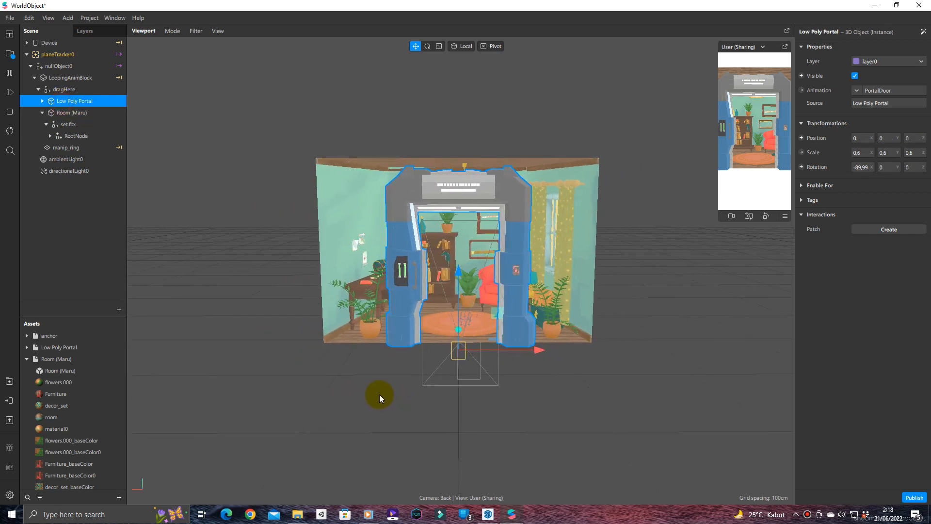
pyautogui.scroll(3, 460, 393)
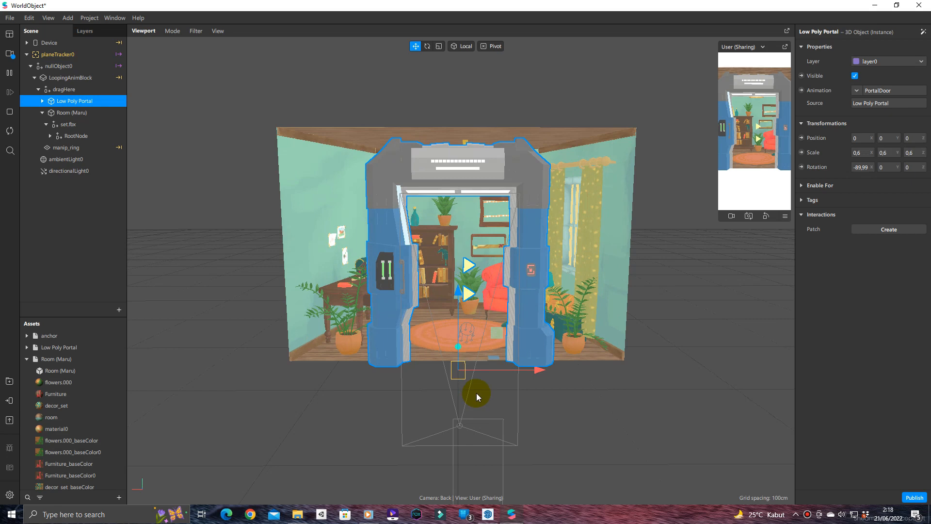
pyautogui.scroll(-2, 476, 393)
pyautogui.click(78, 113)
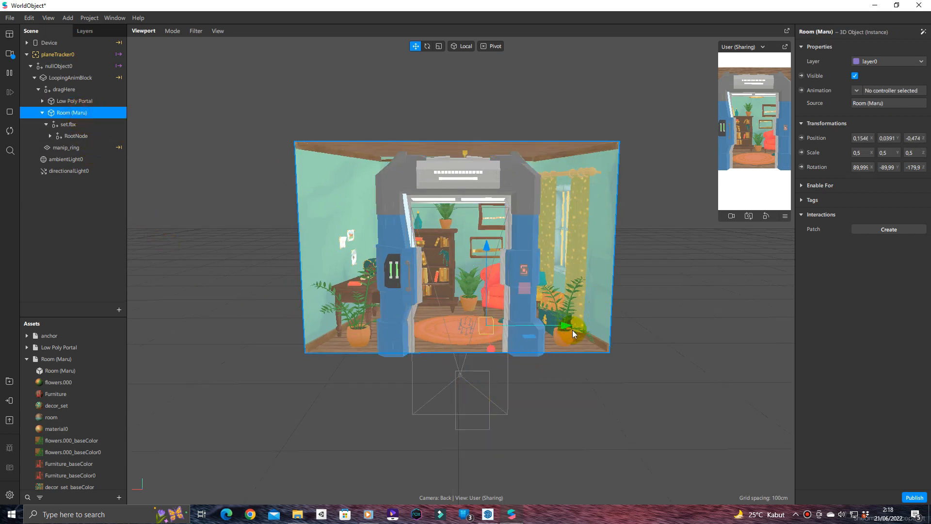
pyautogui.moveTo(571, 327); pyautogui.dragTo(385, 114)
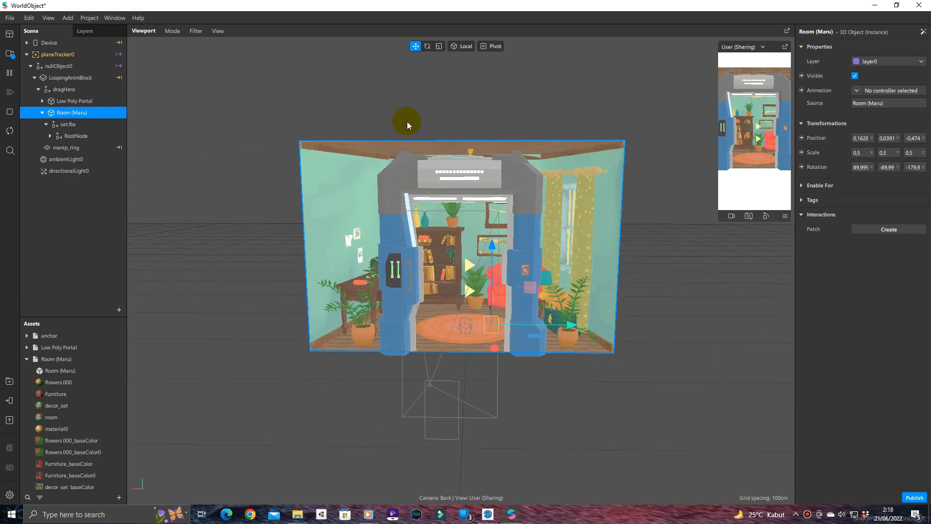
# Switch to SketchUp and examine the exterior and doorway opening of the BoxRoom model
pyautogui.click(488, 514)
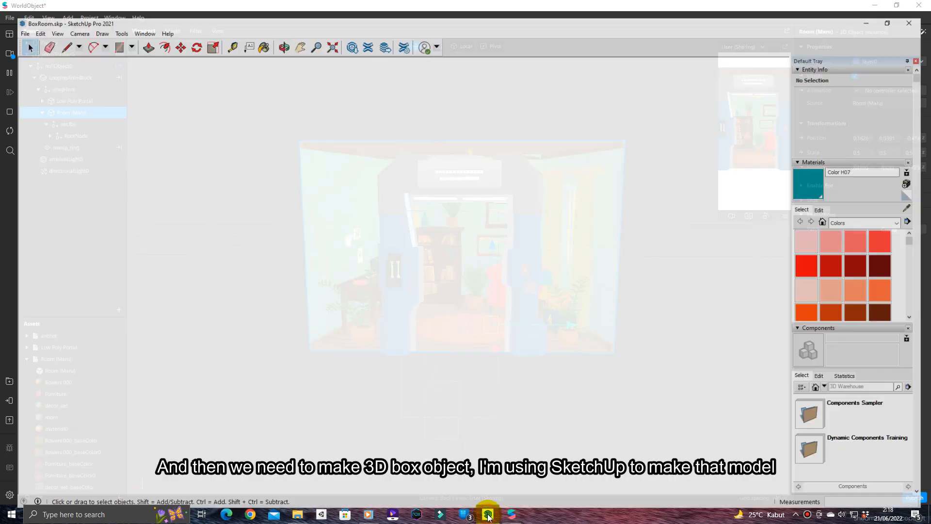
pyautogui.scroll(-1, 388, 229)
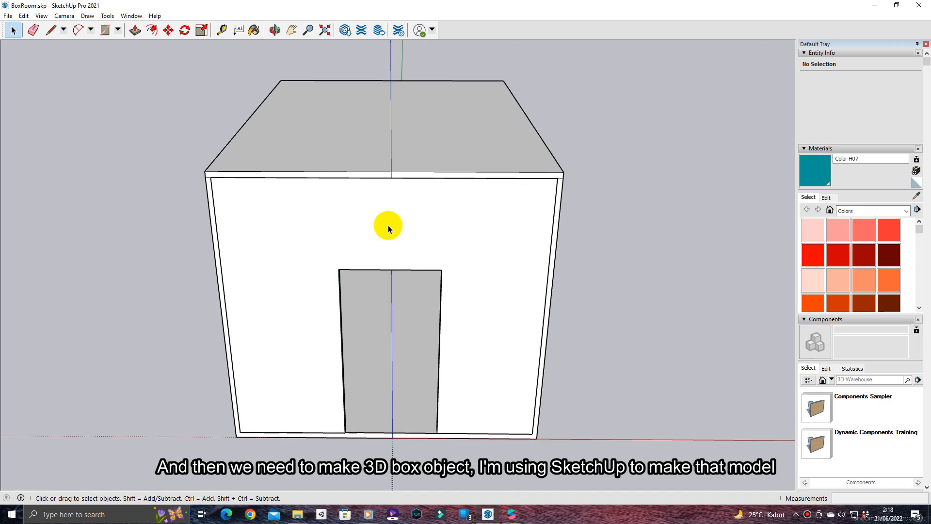
pyautogui.click(276, 31)
pyautogui.moveTo(250, 231); pyautogui.dragTo(459, 150)
pyautogui.scroll(10, 409, 249)
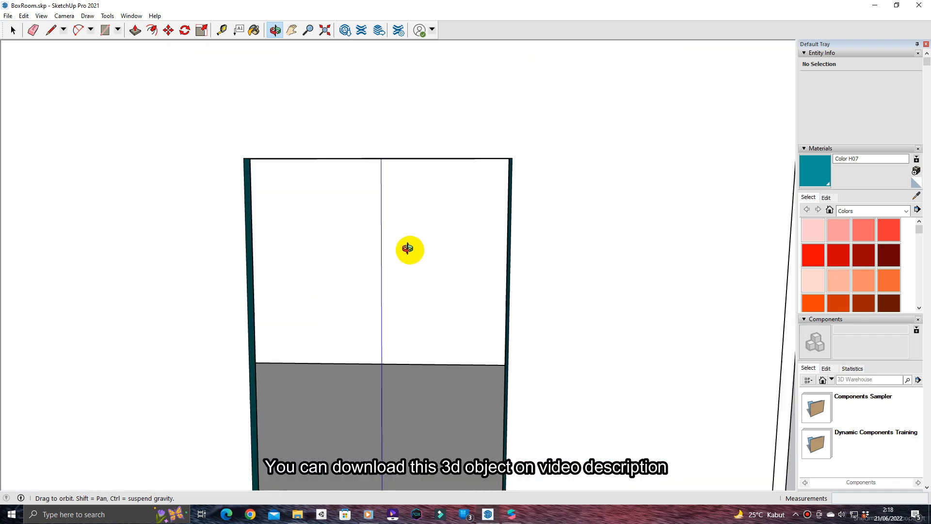
# Examine the inside of the box room with Look Around, including the wall beside the doorway and the floor
pyautogui.rightClick(460, 253)
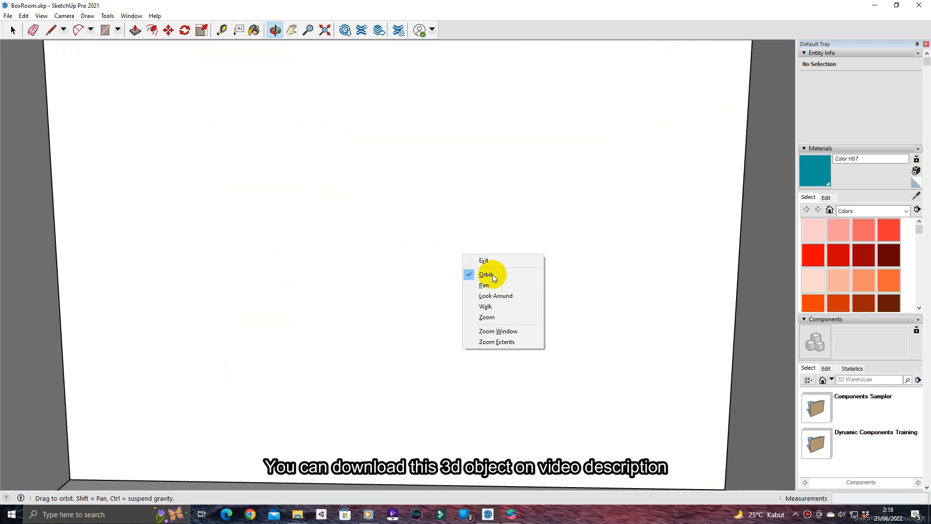
pyautogui.click(489, 296)
pyautogui.moveTo(436, 282); pyautogui.dragTo(204, 284)
pyautogui.moveTo(473, 243); pyautogui.dragTo(169, 257)
pyautogui.moveTo(445, 233); pyautogui.dragTo(145, 272)
pyautogui.moveTo(399, 245); pyautogui.dragTo(243, 420)
pyautogui.scroll(-5, 405, 336)
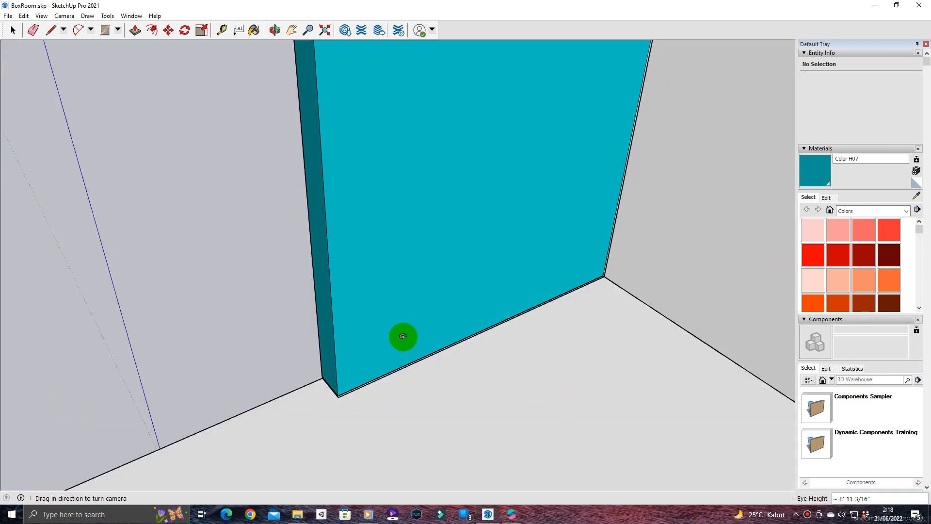
pyautogui.moveTo(472, 321); pyautogui.dragTo(481, 260)
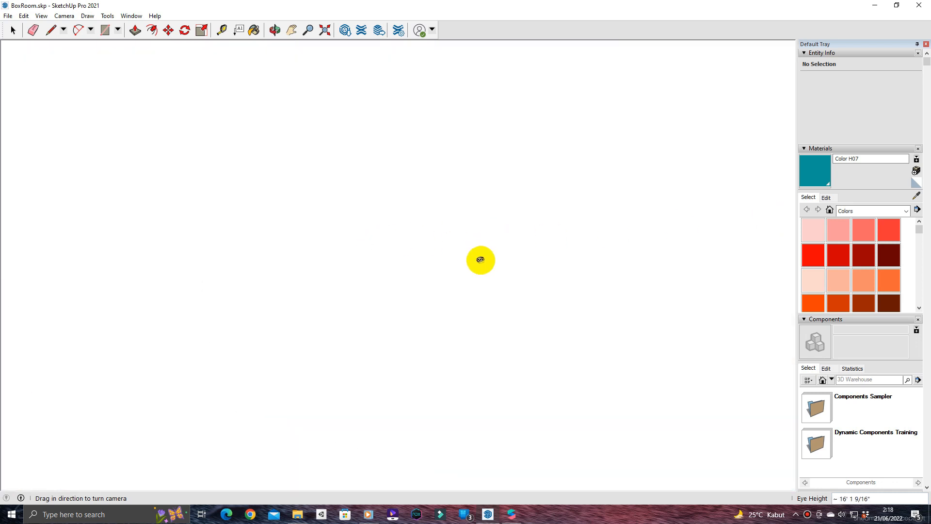
# Export the BoxRoom model as the COLLADA file BoxRoom.dae to the 3D Objects folder, replacing the existing file
pyautogui.scroll(-10, 487, 273)
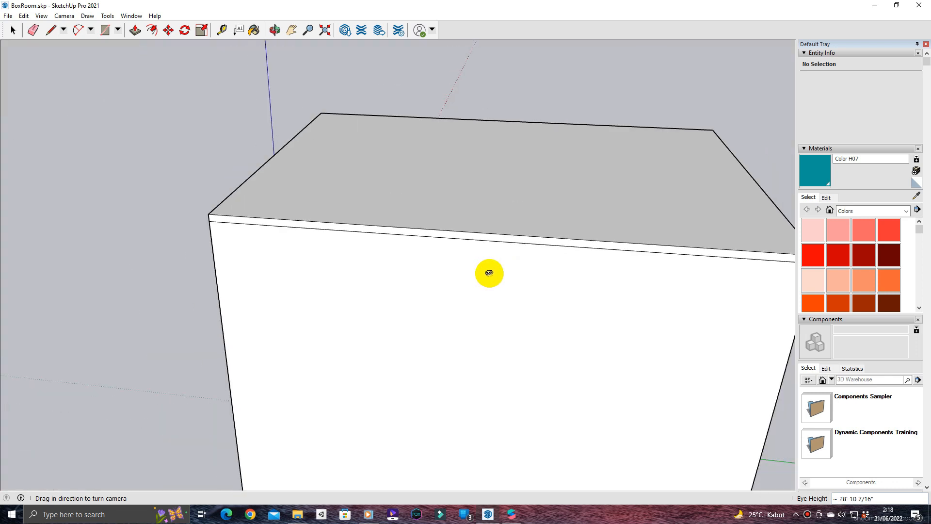
pyautogui.moveTo(348, 268); pyautogui.dragTo(414, 266)
pyautogui.click(274, 36)
pyautogui.moveTo(218, 135); pyautogui.dragTo(451, 184)
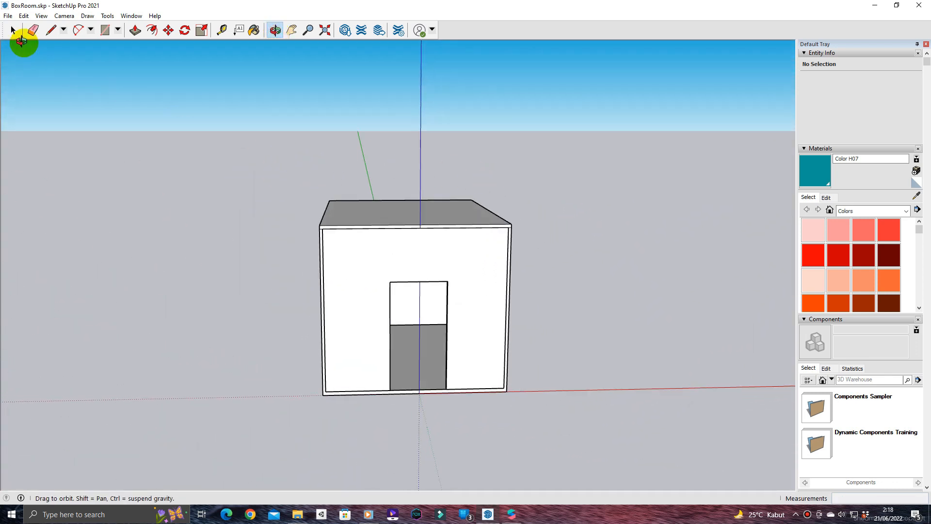
pyautogui.click(8, 16)
pyautogui.moveTo(32, 194)
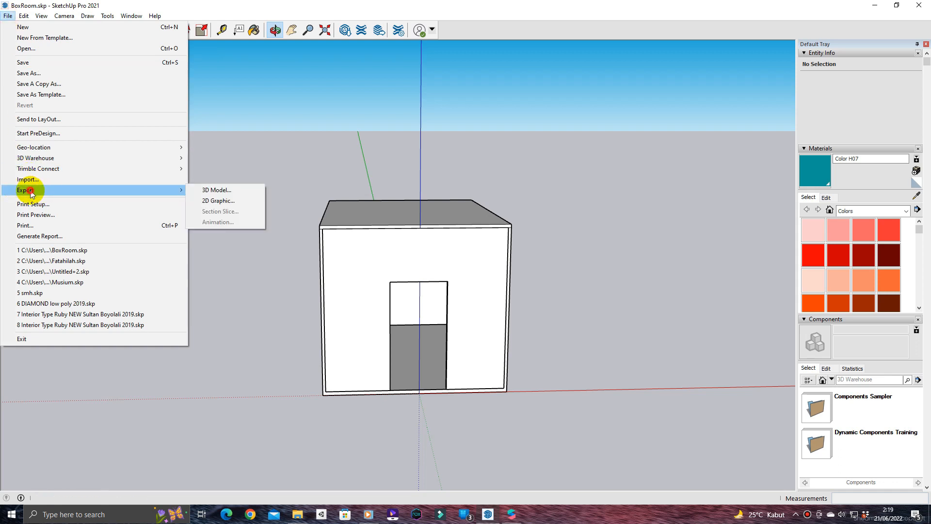
pyautogui.click(214, 191)
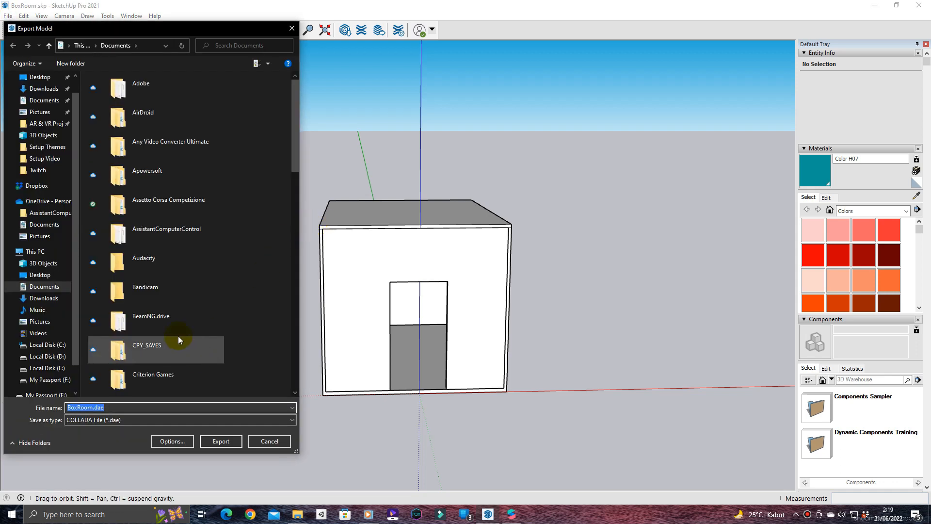
pyautogui.click(43, 263)
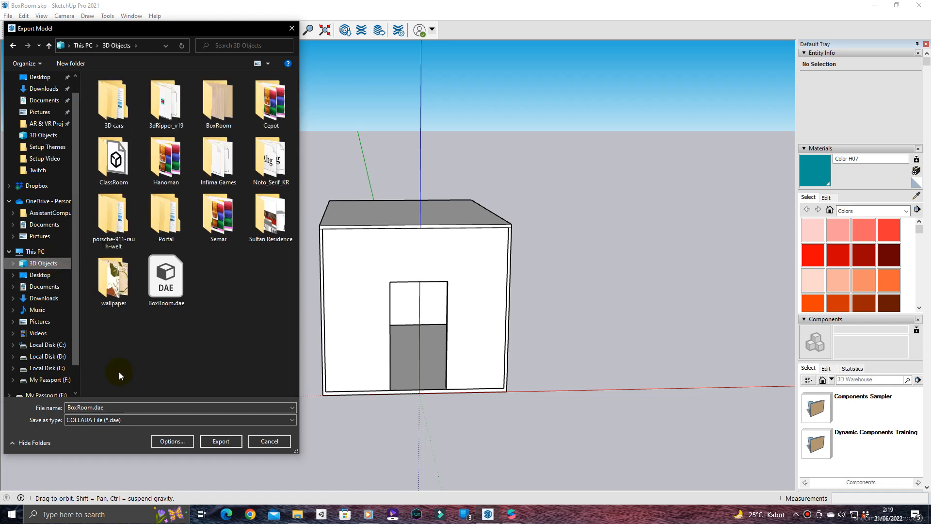
pyautogui.click(136, 420)
pyautogui.click(121, 453)
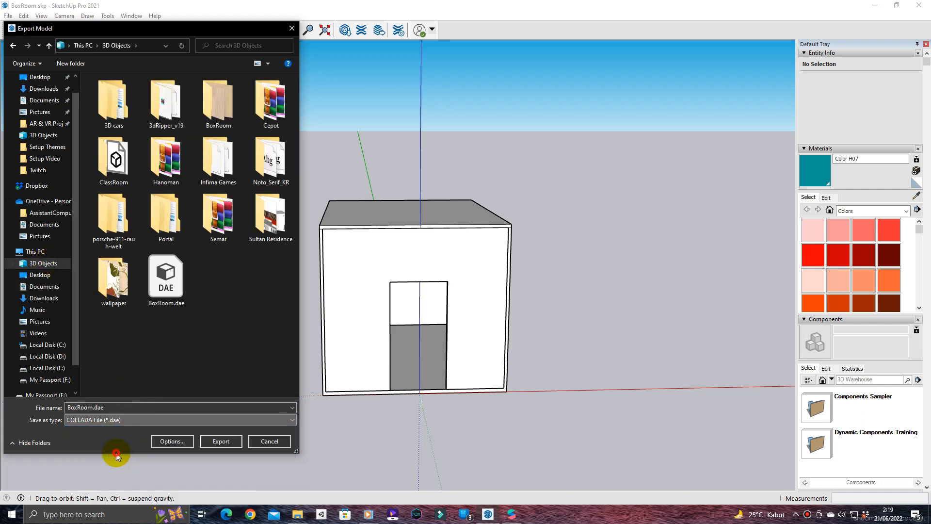
pyautogui.click(221, 441)
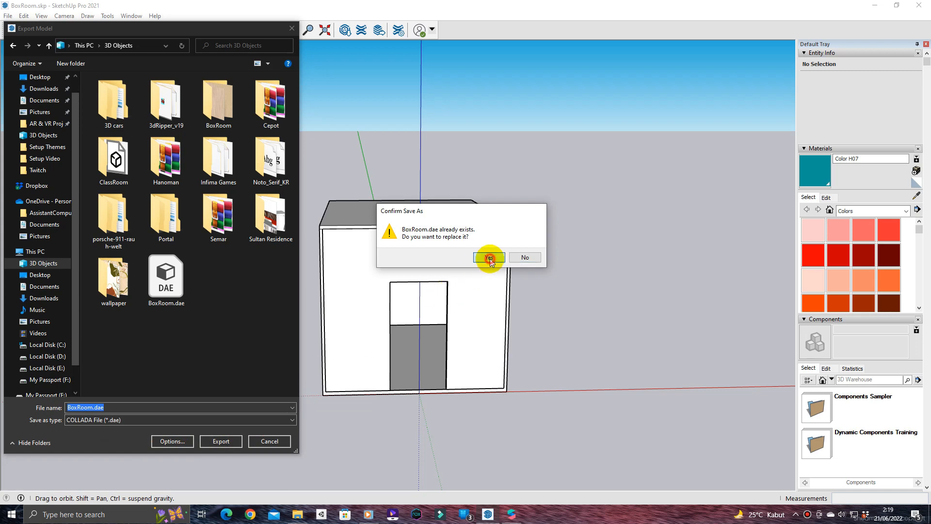
pyautogui.click(489, 258)
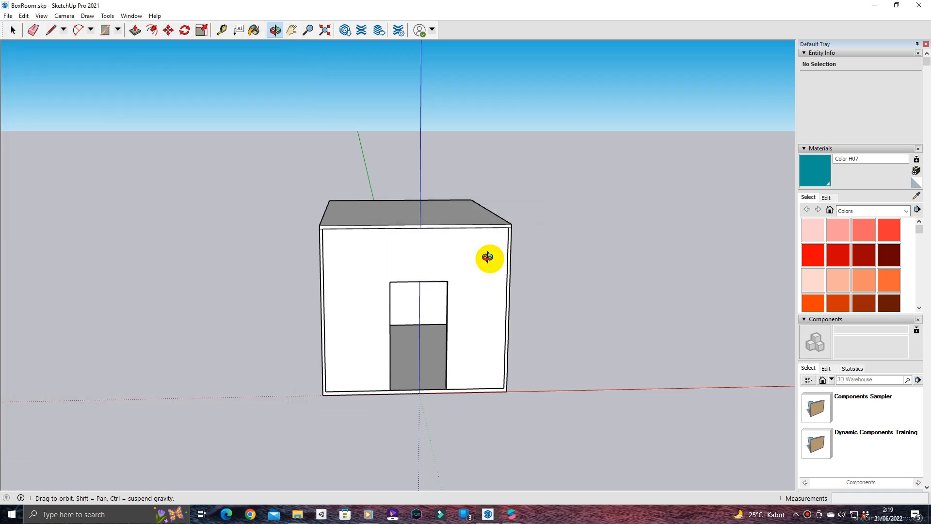
# Switch back to Spark AR Studio and import BoxRoom.dae from the 3D Objects folder into the project assets
pyautogui.click(878, 8)
pyautogui.click(293, 514)
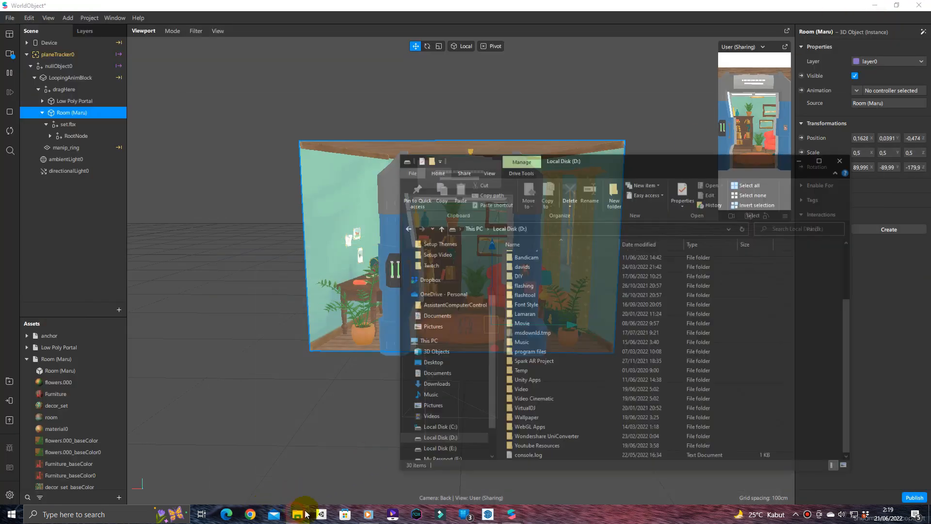
pyautogui.click(456, 333)
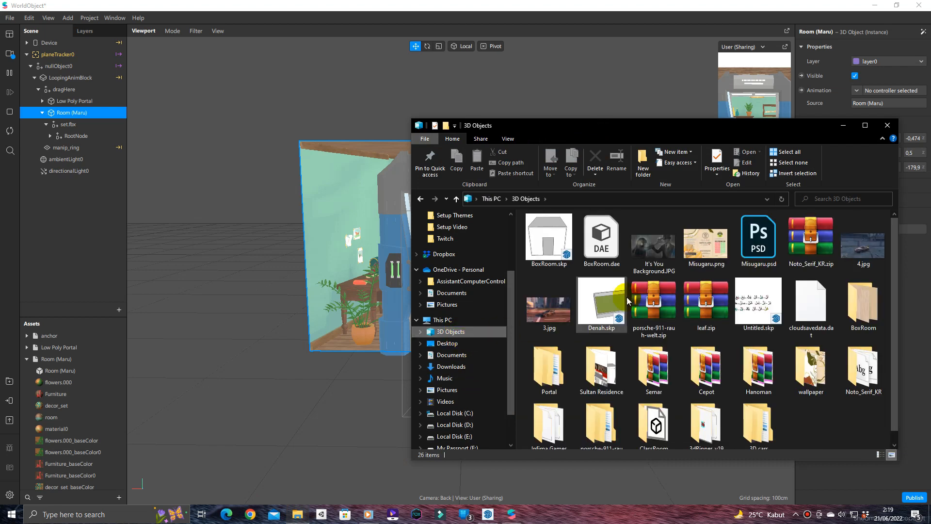
pyautogui.click(610, 245)
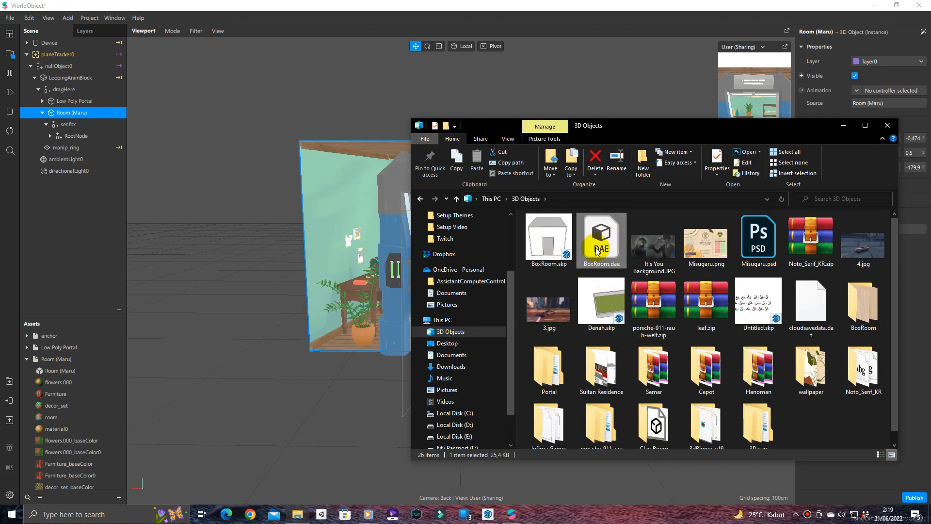
pyautogui.click(27, 359)
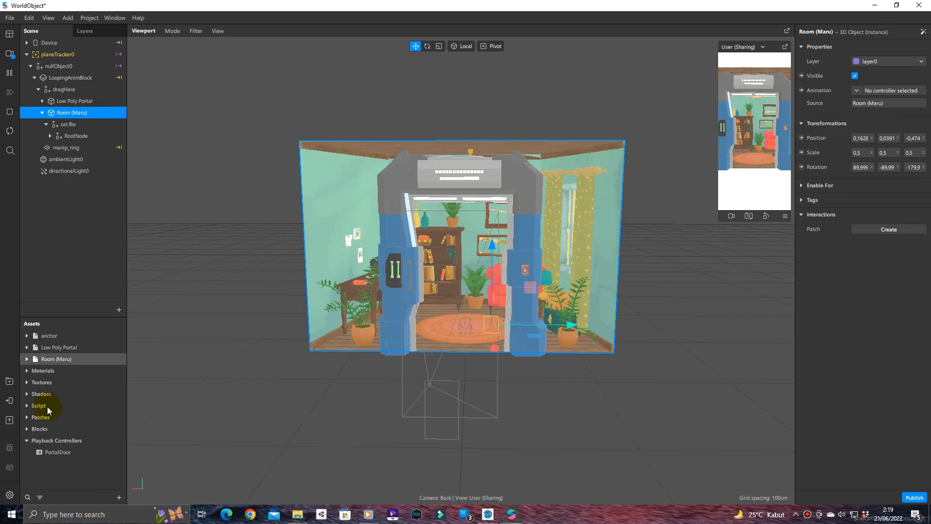
pyautogui.click(27, 442)
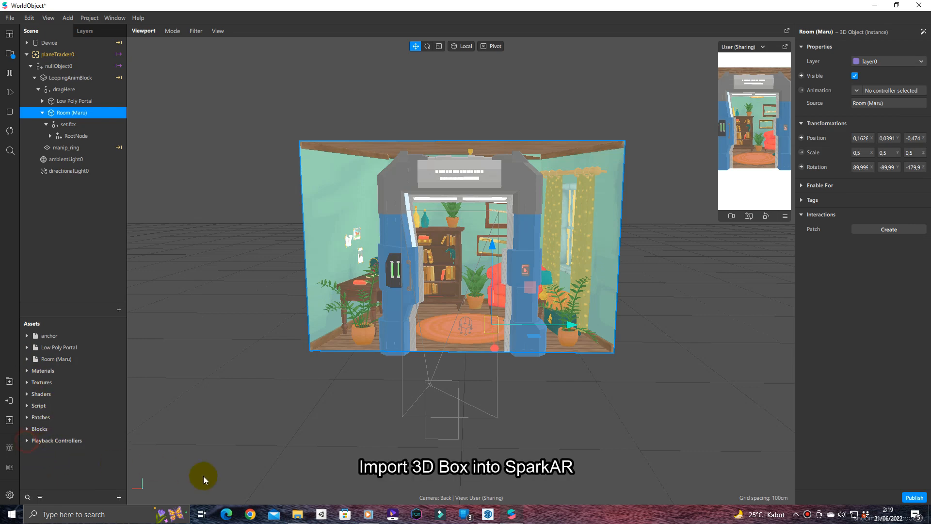
pyautogui.click(300, 514)
pyautogui.moveTo(602, 240); pyautogui.dragTo(44, 473)
pyautogui.click(74, 469)
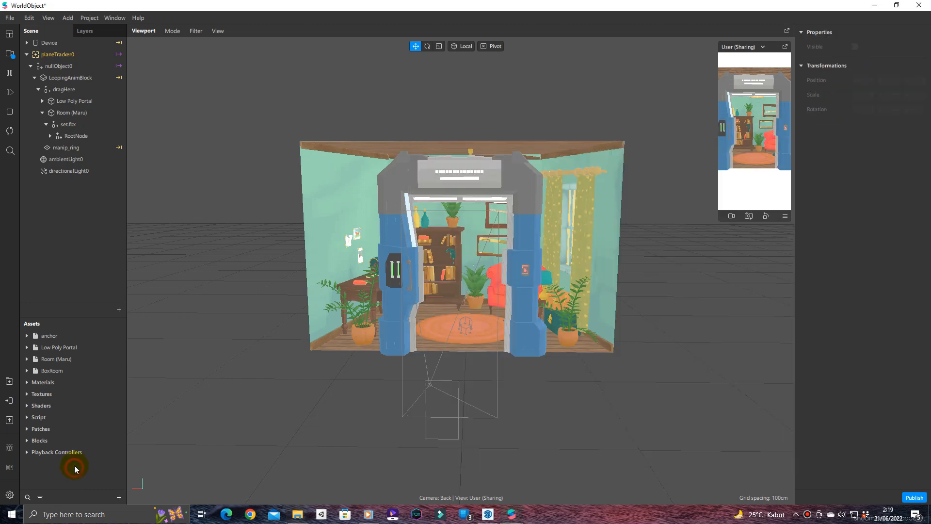
# Add the BoxRoom asset to the scene as a child of dragHere and collapse the Room (Maru) hierarchy
pyautogui.click(58, 371)
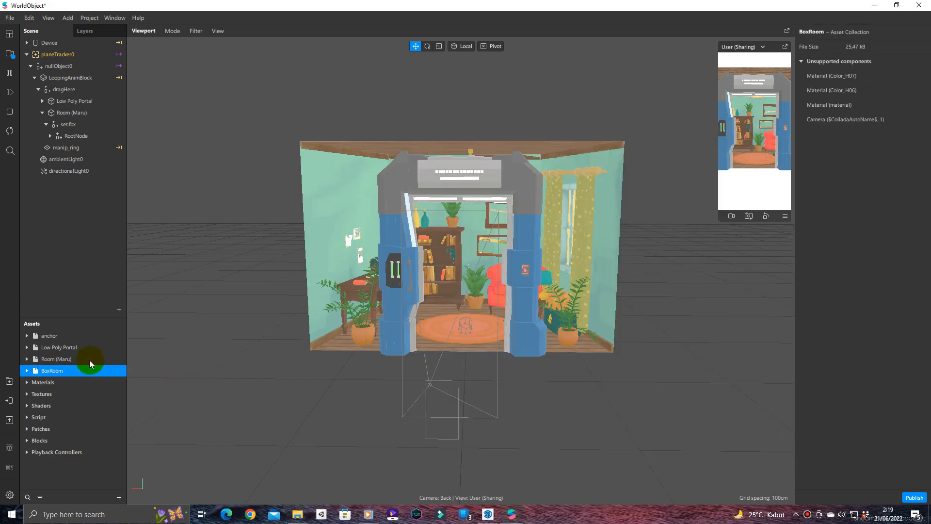
pyautogui.moveTo(57, 369); pyautogui.dragTo(74, 188)
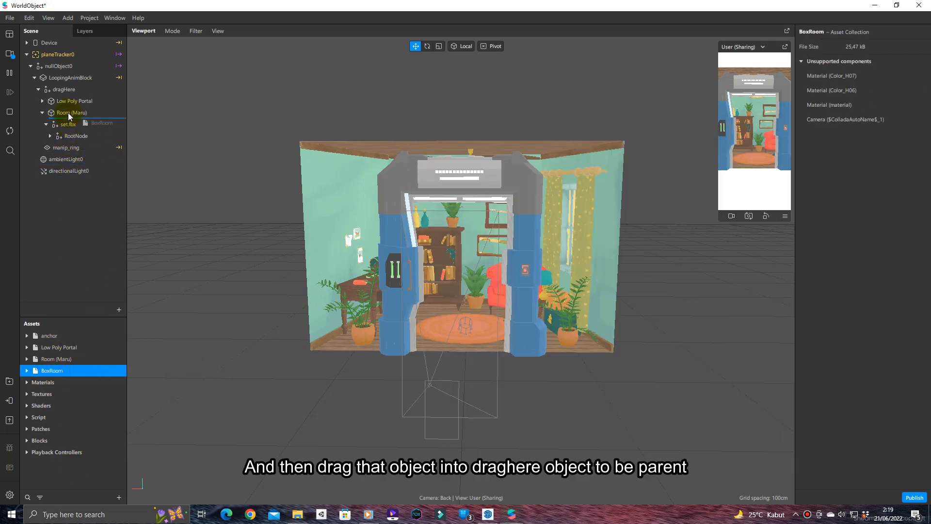
pyautogui.moveTo(75, 89); pyautogui.dragTo(75, 90)
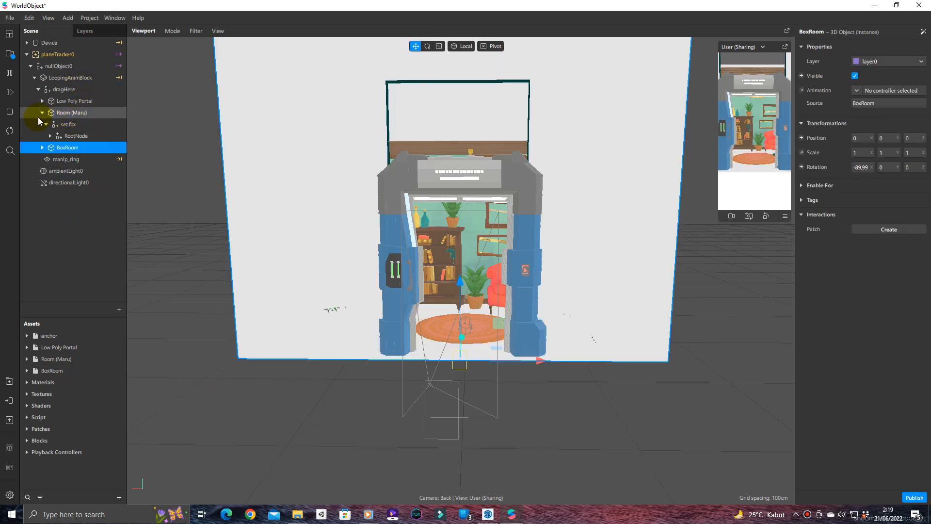
pyautogui.click(45, 113)
# Set BoxRoom's scale to 0.7 on all three axes
pyautogui.scroll(-3, 452, 223)
pyautogui.click(455, 227)
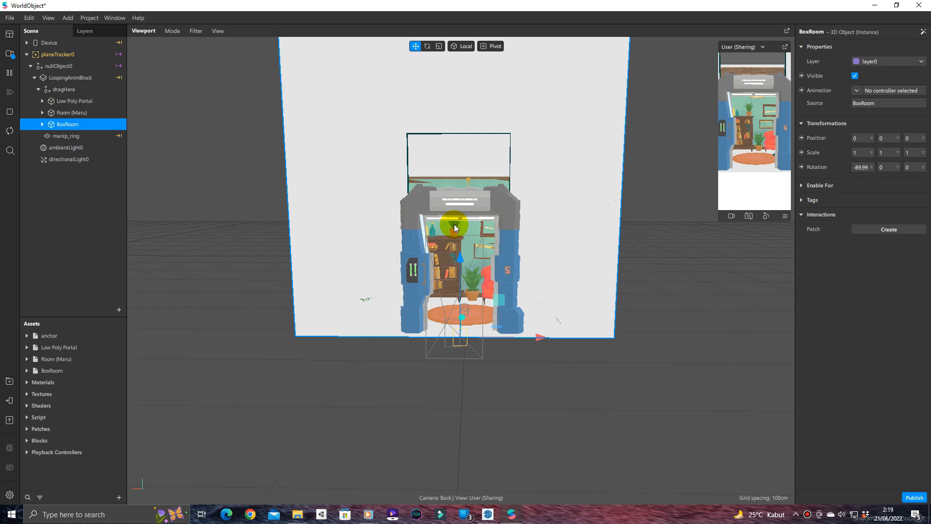
pyautogui.scroll(2, 485, 239)
pyautogui.scroll(-1, 485, 238)
pyautogui.scroll(3, 485, 239)
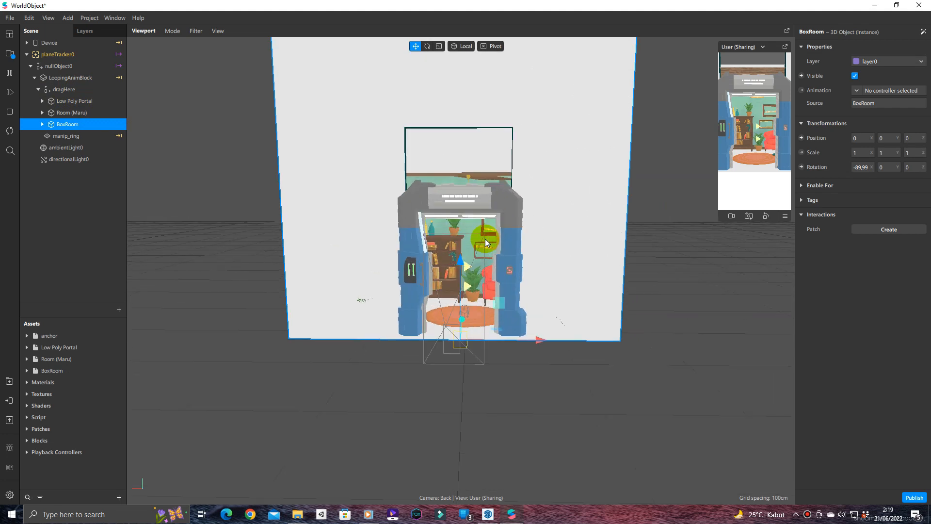
pyautogui.click(865, 151)
pyautogui.write('0,7')
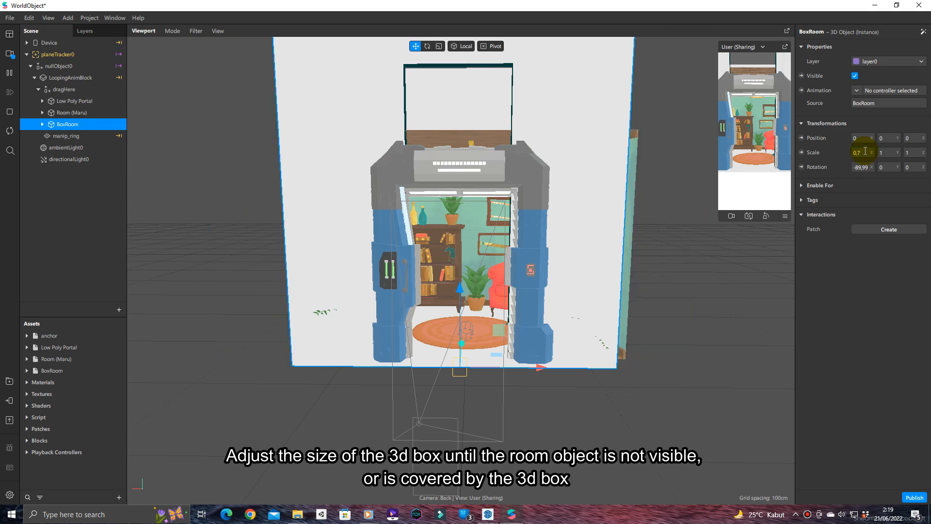
pyautogui.scroll(-3, 558, 173)
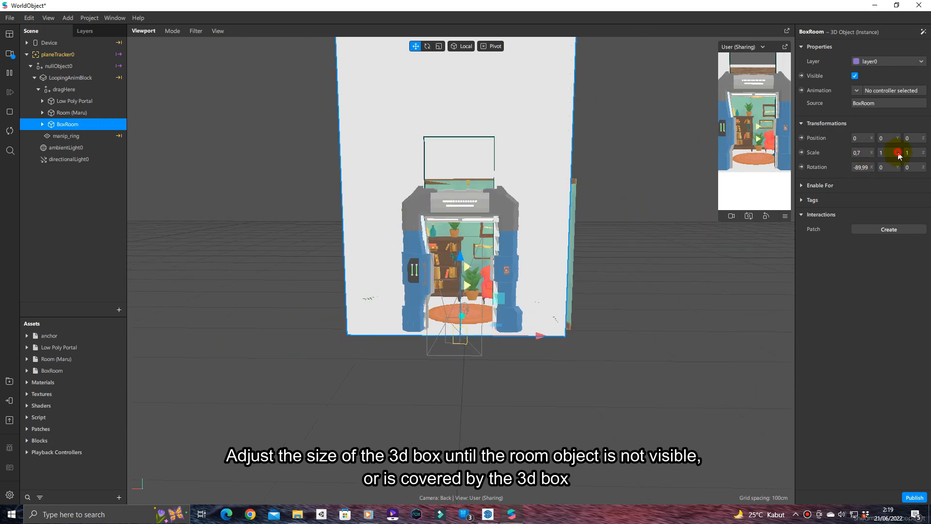
pyautogui.click(913, 153)
pyautogui.write('0')
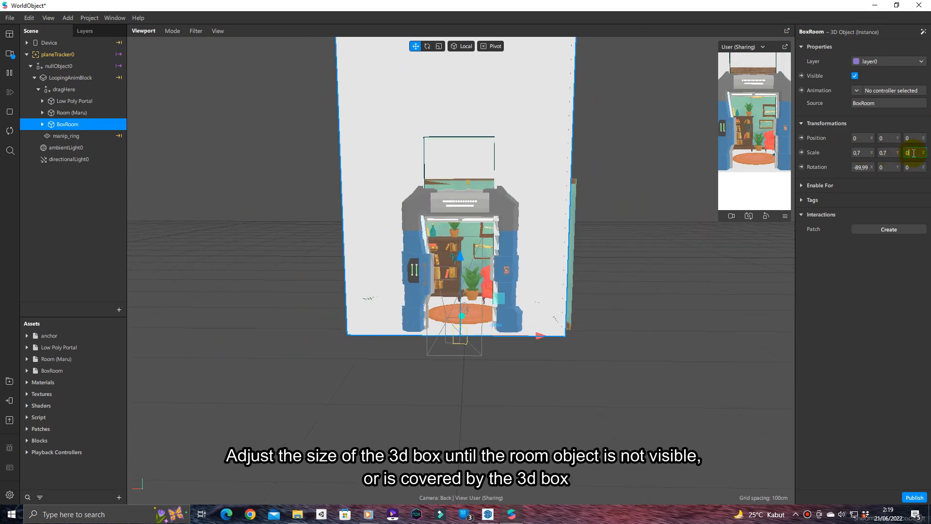
pyautogui.write(',7')
# Shift BoxRoom to about 0.033 on X and set its scale to 0.8 on all three axes
pyautogui.moveTo(631, 140); pyautogui.dragTo(360, 259, button='right')
pyautogui.moveTo(538, 321); pyautogui.dragTo(548, 321)
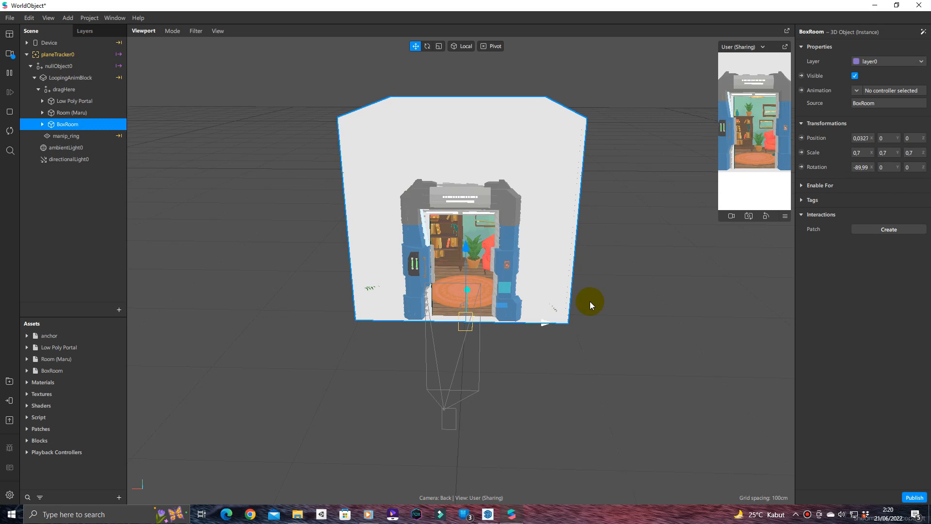
pyautogui.click(865, 154)
pyautogui.click(892, 152)
pyautogui.write('0.8')
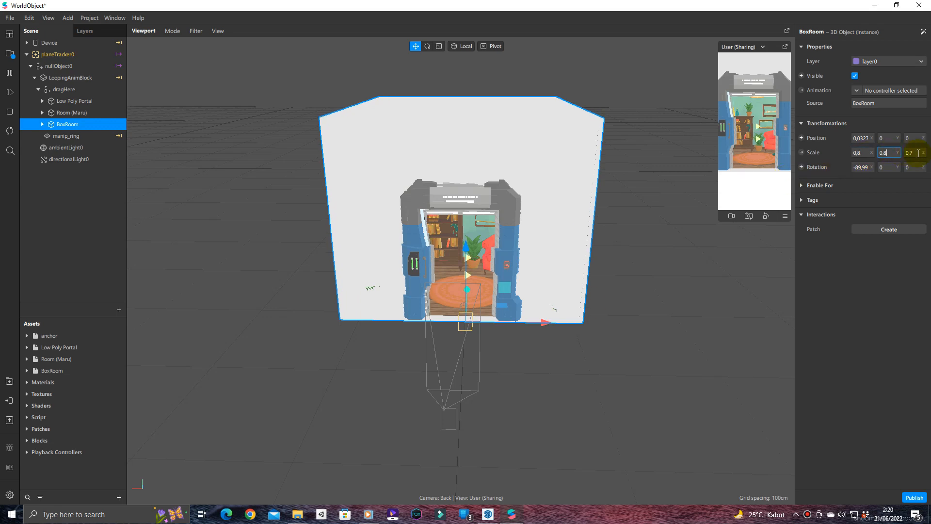
pyautogui.click(832, 220)
# Examine how BoxRoom encloses the room model, from the front, through the doorway and from the side
pyautogui.scroll(-3, 469, 262)
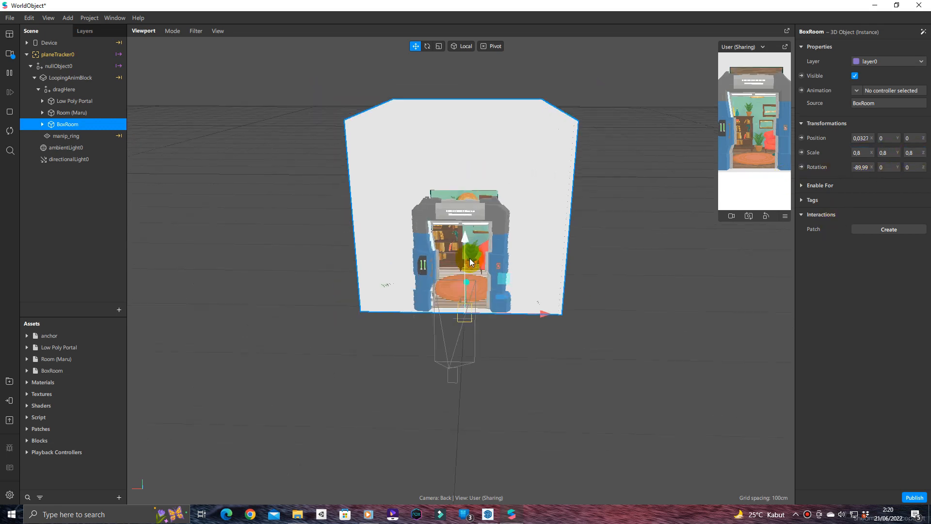
pyautogui.scroll(5, 470, 262)
pyautogui.scroll(-3, 475, 263)
pyautogui.moveTo(478, 263); pyautogui.dragTo(502, 216, button='right')
pyautogui.scroll(5, 476, 226)
pyautogui.scroll(5, 476, 226)
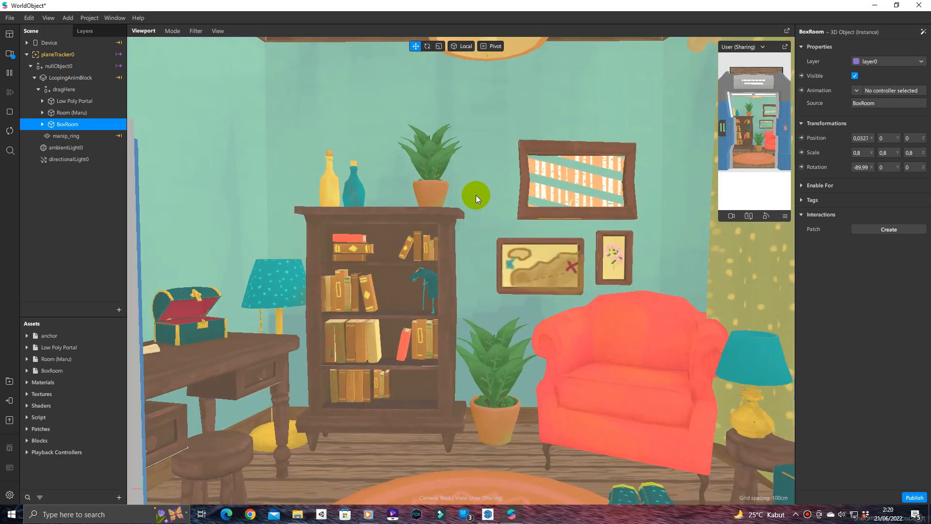
pyautogui.scroll(-10, 480, 189)
pyautogui.moveTo(479, 189); pyautogui.dragTo(533, 214, button='right')
# Expand BoxRoom to its meshes, select ID4, ID13, ID43 and ID50, and switch their visibility off and back on
pyautogui.click(42, 124)
pyautogui.click(46, 136)
pyautogui.click(50, 159)
pyautogui.click(68, 171)
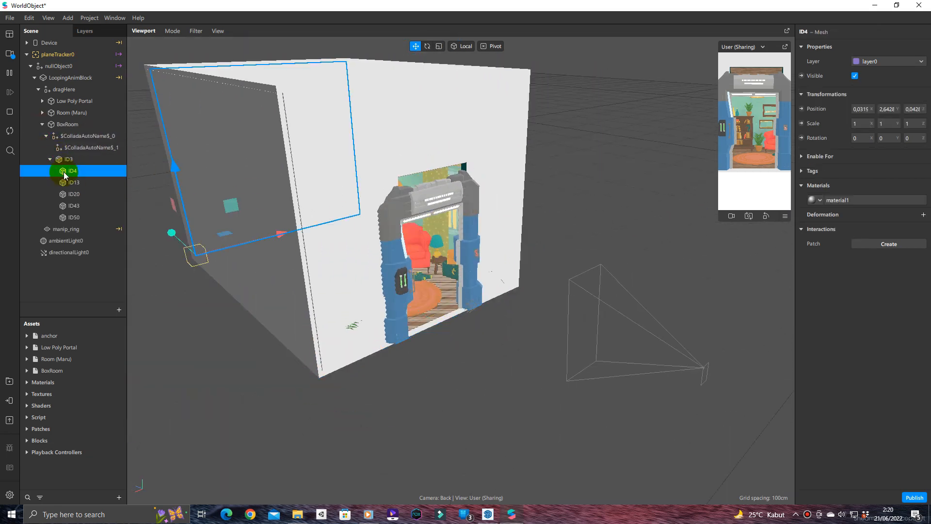
pyautogui.keyDown('ctrl'); pyautogui.click(72, 183); pyautogui.keyUp('ctrl')
pyautogui.click(75, 193)
pyautogui.click(73, 216)
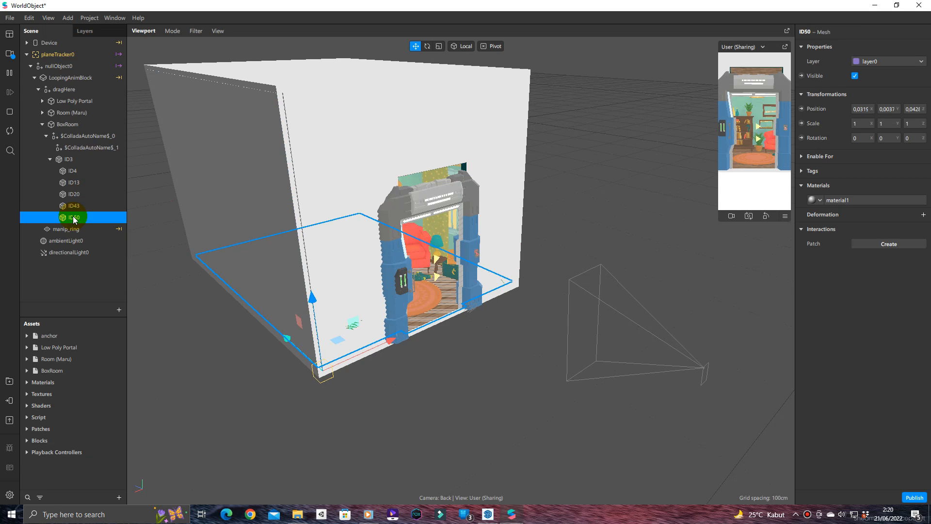
pyautogui.keyDown('ctrl'); pyautogui.click(76, 205); pyautogui.keyUp('ctrl')
pyautogui.keyDown('ctrl'); pyautogui.click(77, 182); pyautogui.keyUp('ctrl')
pyautogui.keyDown('ctrl'); pyautogui.click(77, 171); pyautogui.keyUp('ctrl')
pyautogui.click(855, 75)
pyautogui.click(855, 76)
# Examine the box's doorway opening around the portal frame from inside the room and from the front
pyautogui.moveTo(479, 268); pyautogui.dragTo(630, 238, button='right')
pyautogui.scroll(4, 517, 270)
pyautogui.moveTo(515, 274)
pyautogui.mouseDown(button='right')
pyautogui.moveTo(512, 228)
pyautogui.moveTo(513, 285)
pyautogui.moveTo(517, 263)
pyautogui.mouseUp(button='right')
pyautogui.scroll(4, 517, 263)
pyautogui.scroll(-2, 520, 263)
pyautogui.scroll(-3, 519, 263)
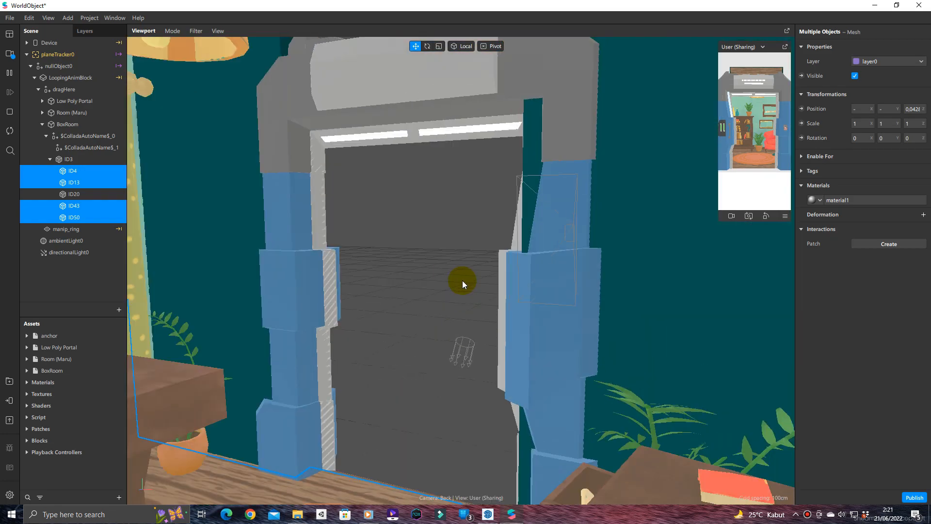
pyautogui.moveTo(453, 297); pyautogui.dragTo(665, 294, button='right')
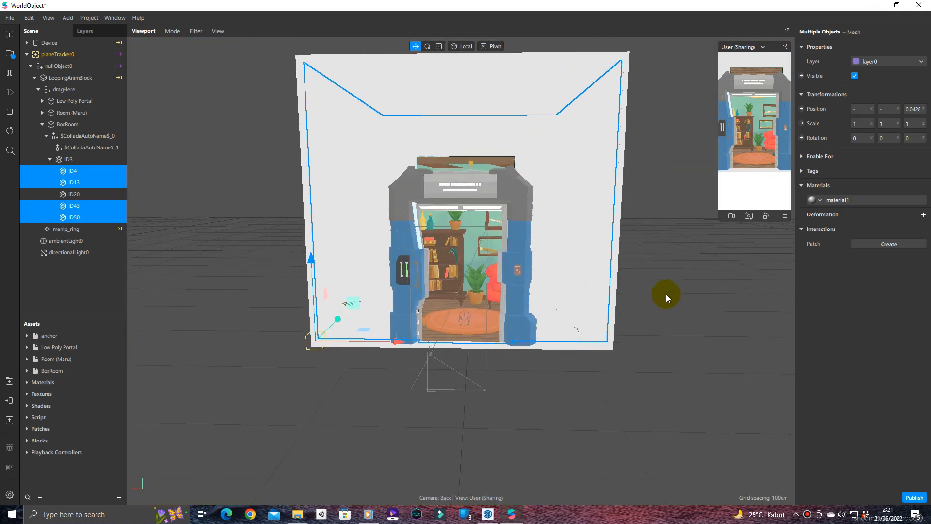
# Reset BoxRoom's X position to 0 and nudge it sideways to about 0.008 to align it with the portal frame
pyautogui.click(58, 126)
pyautogui.click(42, 125)
pyautogui.write('0')
pyautogui.press('Return')
pyautogui.moveTo(499, 216); pyautogui.dragTo(515, 222, button='right')
pyautogui.moveTo(528, 340); pyautogui.dragTo(541, 347)
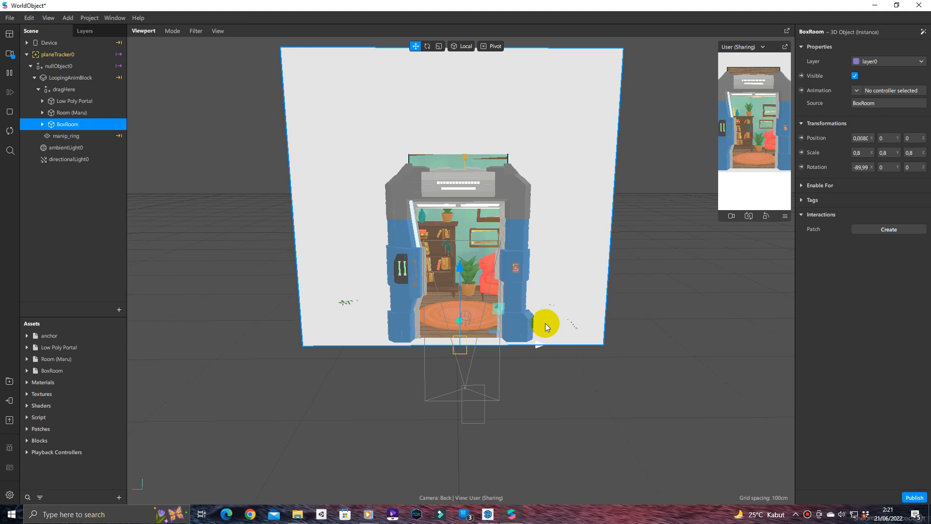
# Scale BoxRoom down to about 0.627 on Z so its doorway fits the portal frame's height
pyautogui.scroll(-1, 545, 324)
pyautogui.click(440, 46)
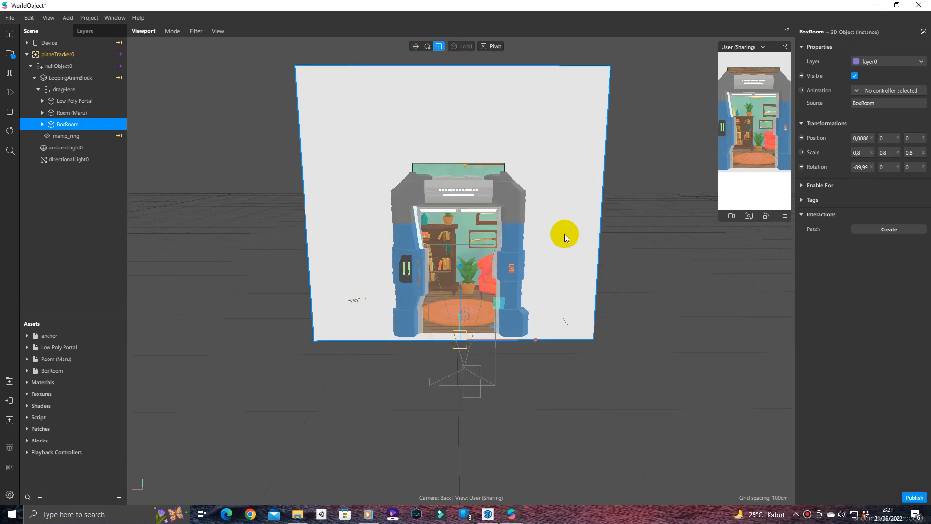
pyautogui.scroll(-1, 534, 271)
pyautogui.moveTo(460, 250); pyautogui.dragTo(455, 290)
pyautogui.scroll(2, 461, 282)
pyautogui.scroll(6, 409, 203)
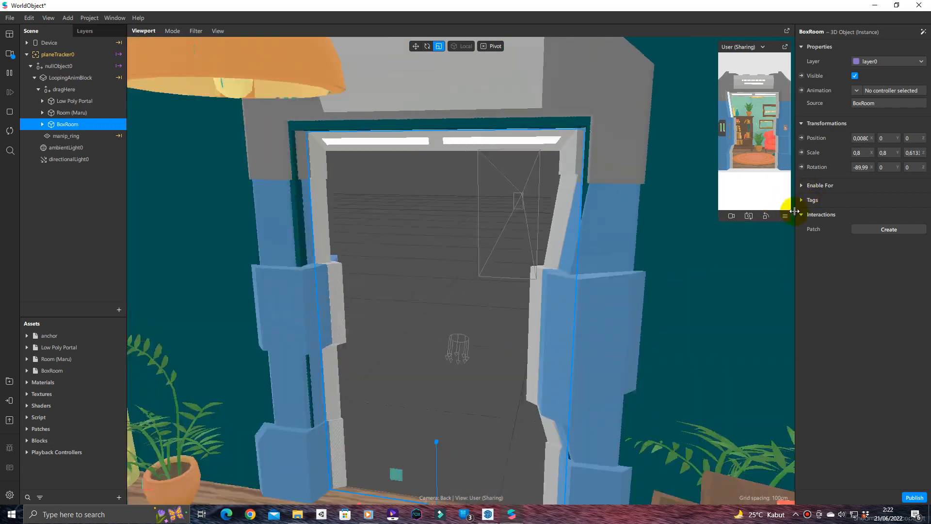
pyautogui.moveTo(794, 211); pyautogui.dragTo(823, 196, button='middle')
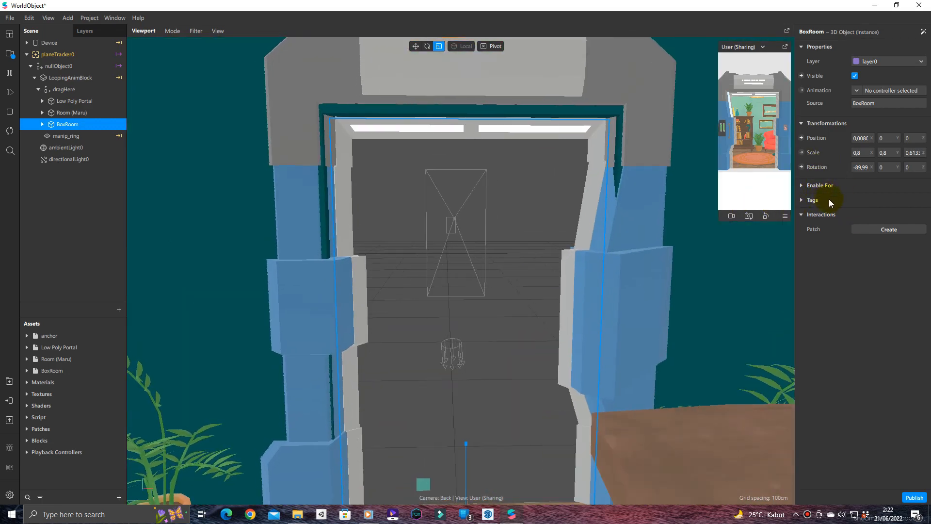
pyautogui.moveTo(464, 444); pyautogui.dragTo(470, 440)
pyautogui.moveTo(491, 372); pyautogui.dragTo(473, 337, button='middle')
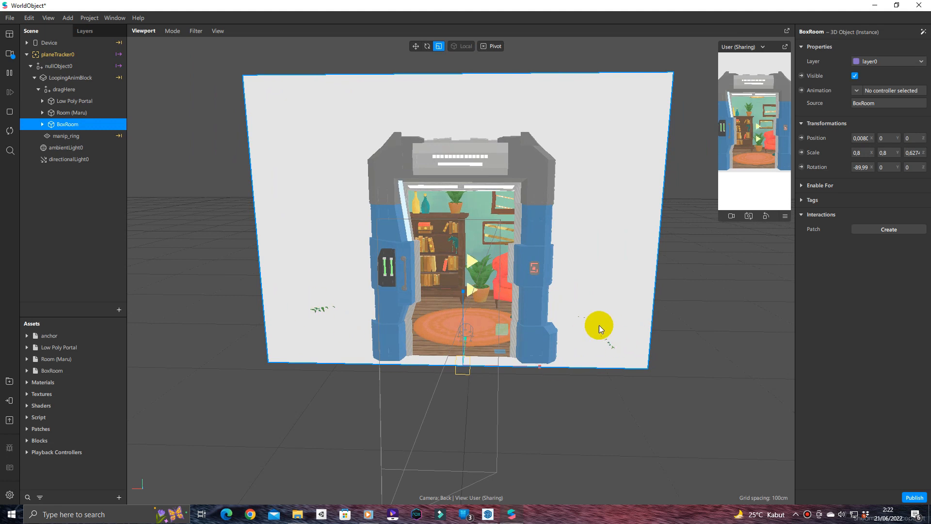
# Hide BoxRoom and move the two potted plants at the room's front corners inward, away from the side walls
pyautogui.click(854, 76)
pyautogui.click(351, 336)
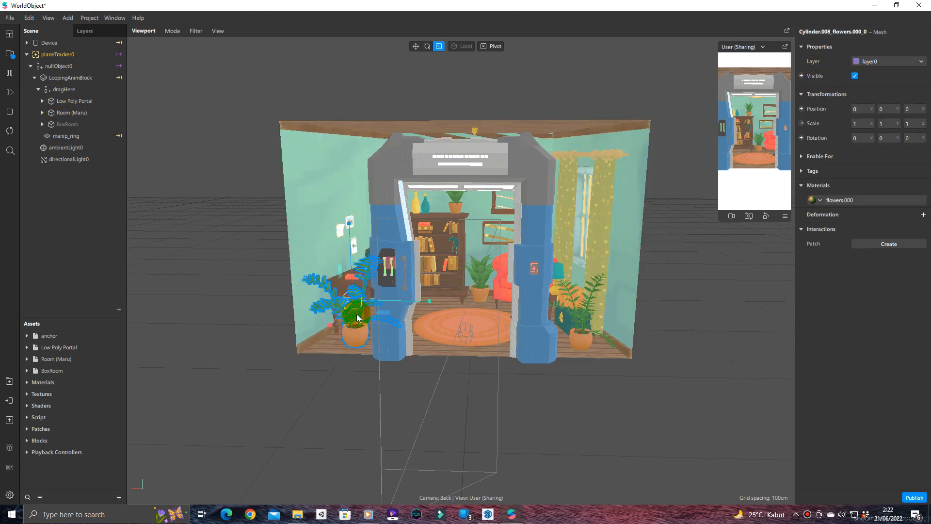
pyautogui.moveTo(405, 294); pyautogui.dragTo(459, 306)
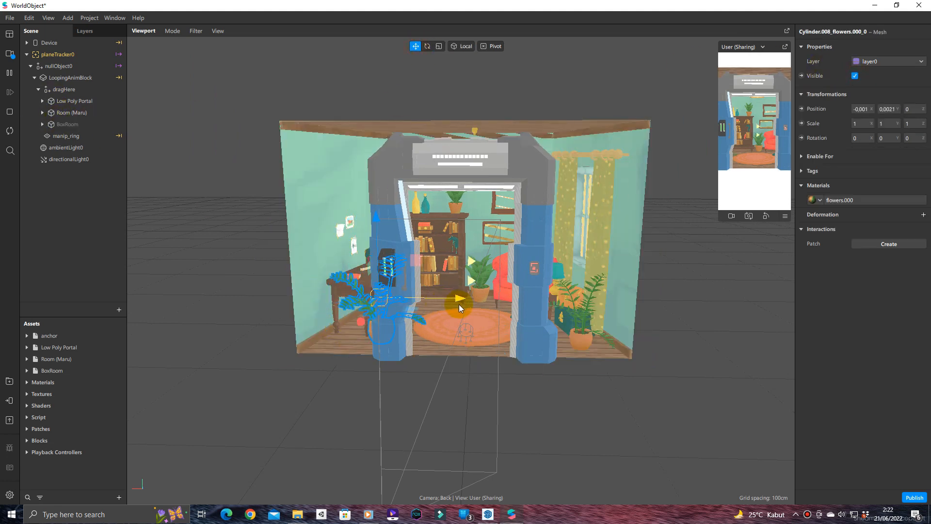
pyautogui.moveTo(616, 321); pyautogui.dragTo(595, 330)
pyautogui.scroll(1, 449, 318)
pyautogui.scroll(-4, 456, 316)
# Make BoxRoom visible again and nudge its Z position to about 0.003
pyautogui.click(79, 125)
pyautogui.click(854, 76)
pyautogui.moveTo(567, 249); pyautogui.dragTo(470, 259, button='right')
pyautogui.scroll(6, 470, 259)
pyautogui.moveTo(328, 221); pyautogui.dragTo(453, 288, button='right')
pyautogui.scroll(-3, 566, 297)
pyautogui.moveTo(337, 349); pyautogui.dragTo(333, 354)
pyautogui.moveTo(333, 353); pyautogui.dragTo(712, 258, button='right')
pyautogui.scroll(-5, 712, 258)
pyautogui.scroll(-2, 711, 258)
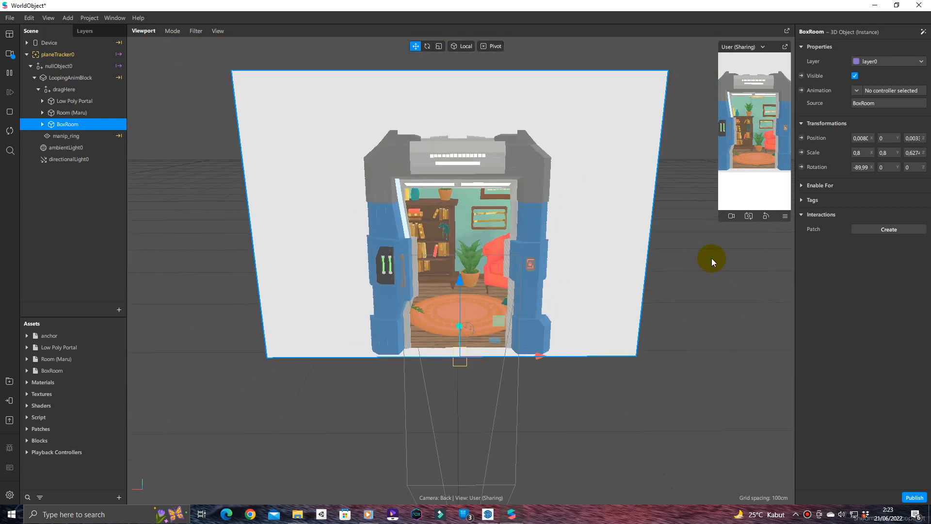
# Move the decor_set mesh with the wall pictures slightly forward, to an X position of about 0.0001
pyautogui.click(493, 222)
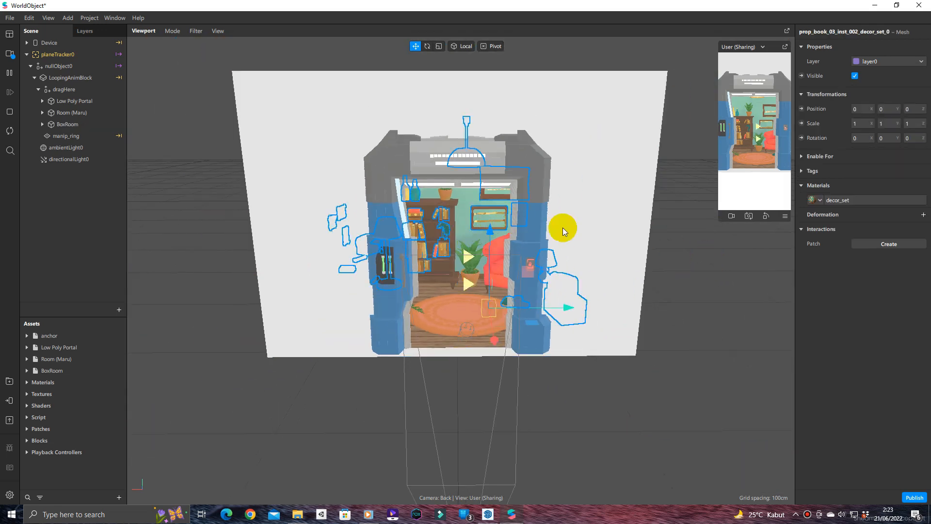
pyautogui.scroll(2, 540, 222)
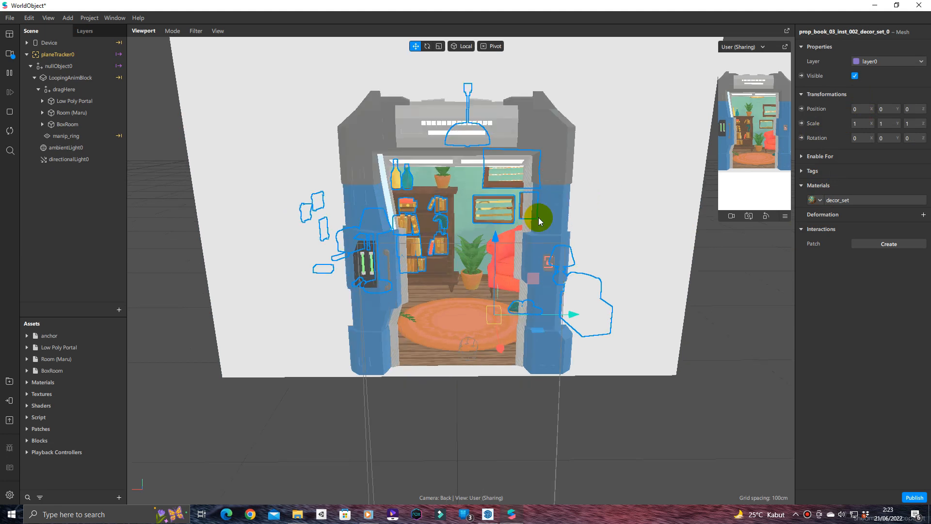
pyautogui.moveTo(500, 348); pyautogui.dragTo(500, 349)
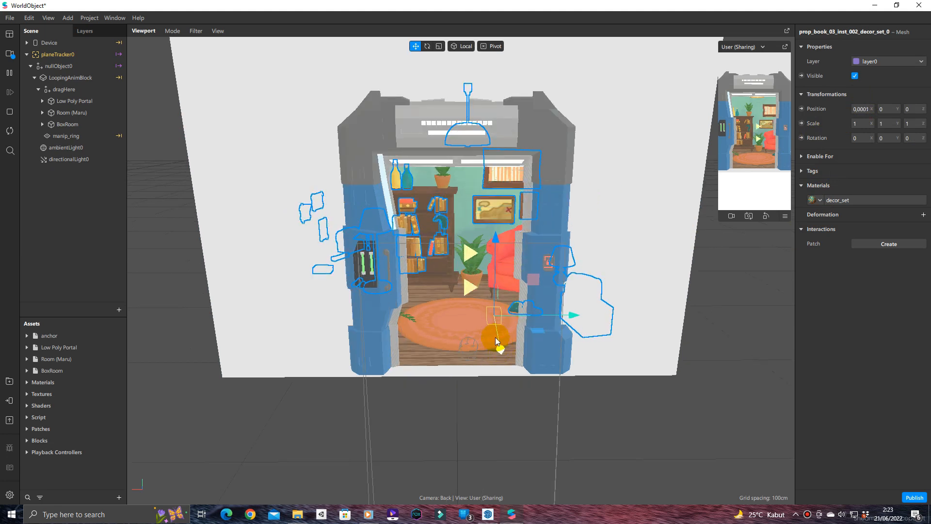
pyautogui.scroll(-3, 464, 304)
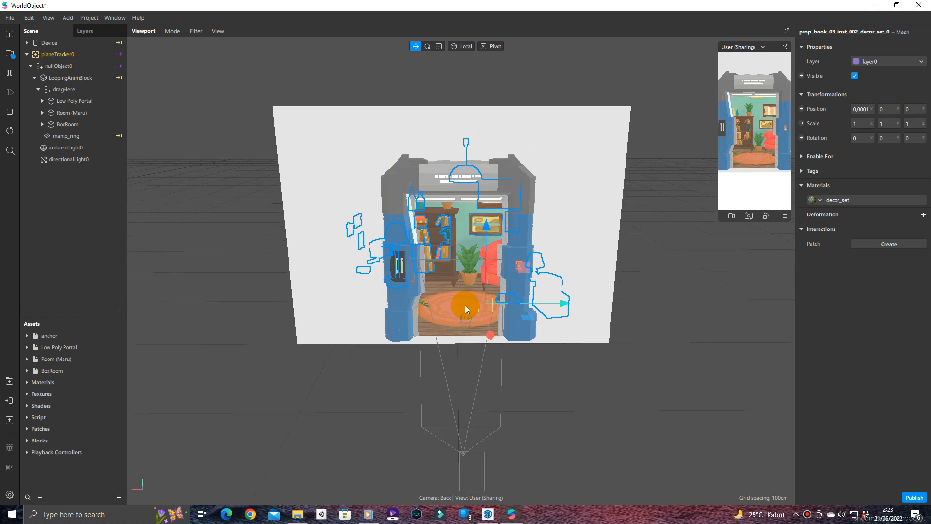
pyautogui.scroll(-1, 465, 304)
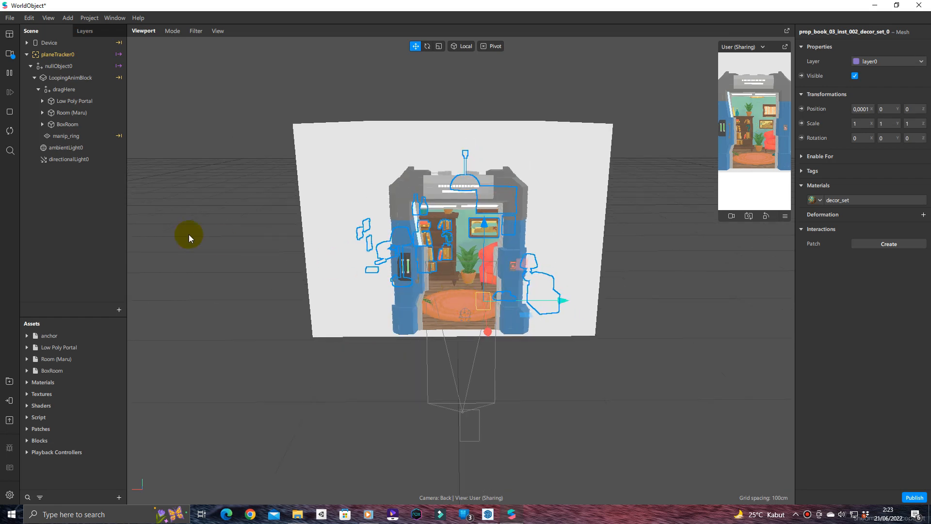
# Collapse BoxRoom in the scene tree and parent Room (Maru) under it
pyautogui.click(71, 212)
pyautogui.scroll(-2, 333, 228)
pyautogui.click(55, 359)
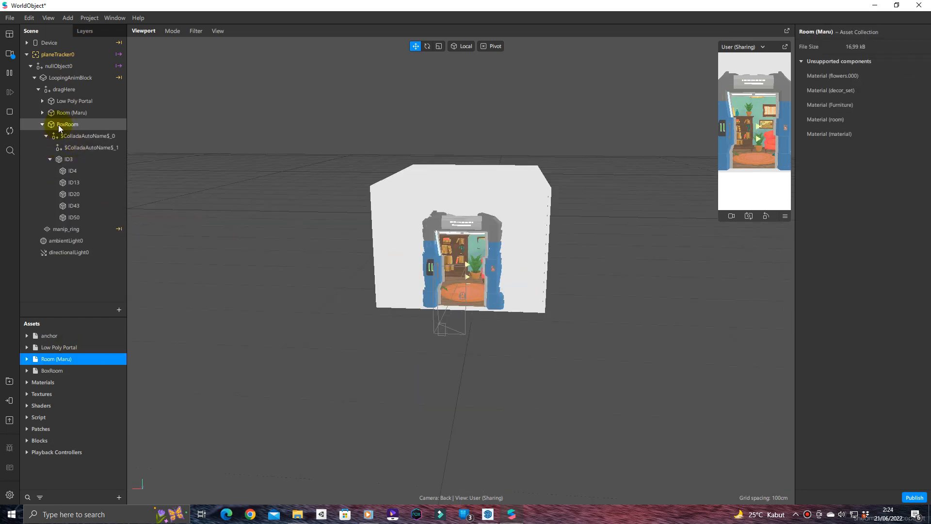
pyautogui.click(43, 124)
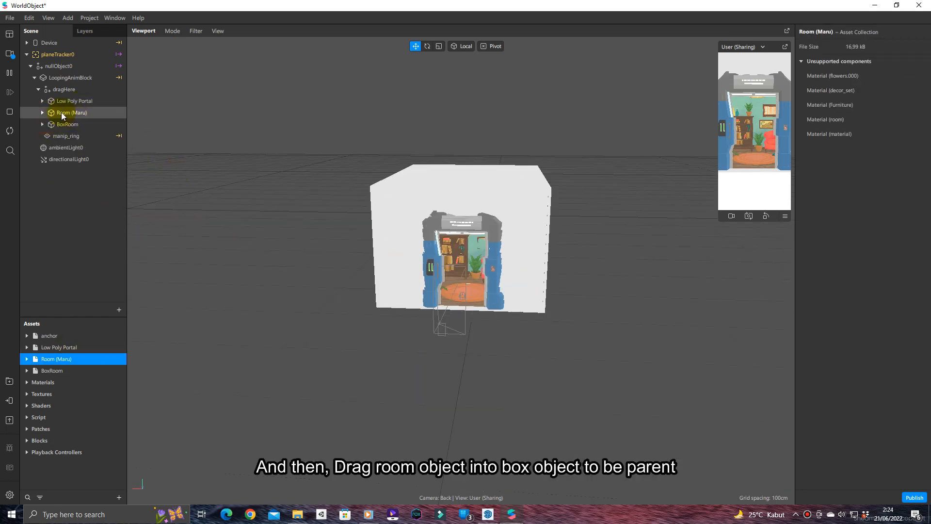
pyautogui.click(56, 113)
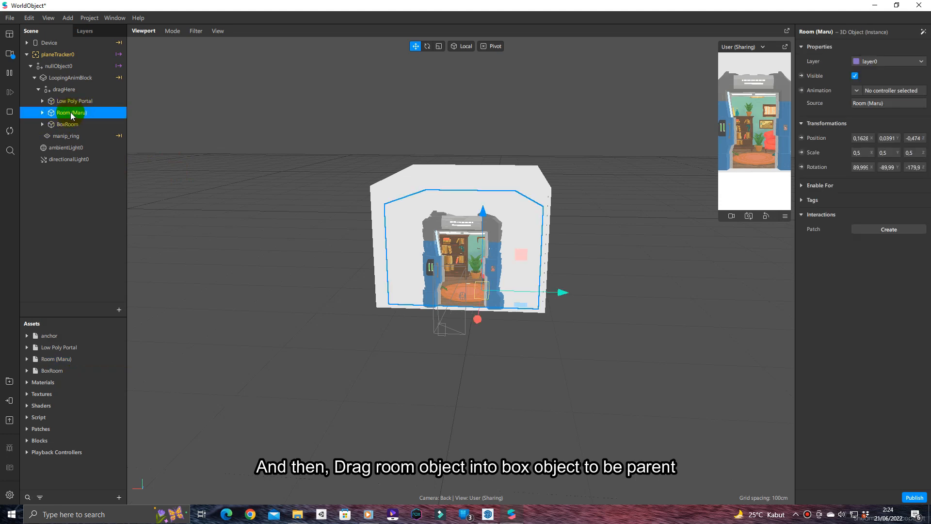
pyautogui.moveTo(67, 125); pyautogui.dragTo(68, 125)
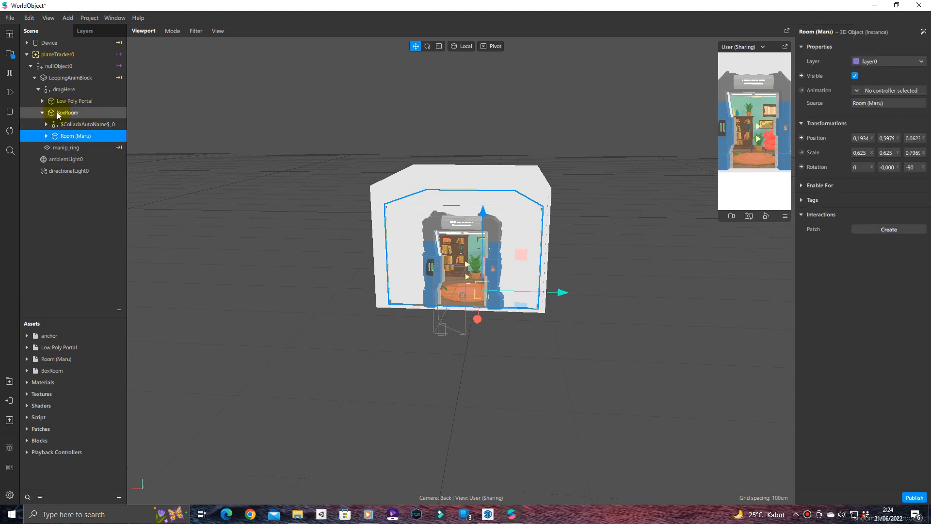
# Set the opacity of BoxRoom's white material1 to 0
pyautogui.click(72, 116)
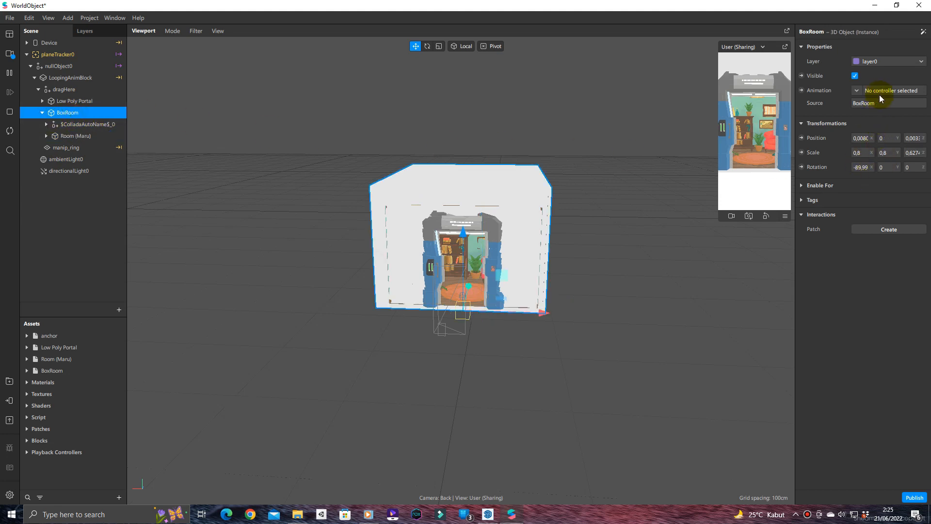
pyautogui.scroll(2, 533, 226)
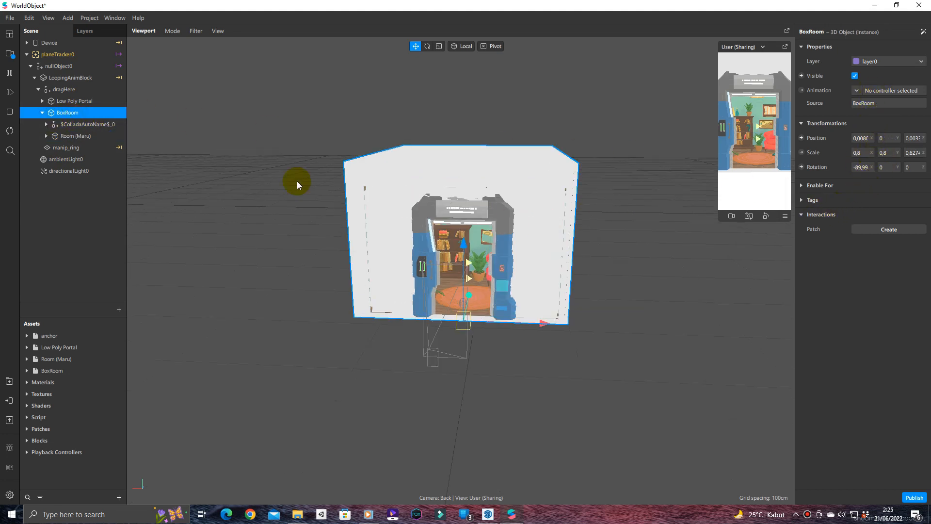
pyautogui.click(26, 370)
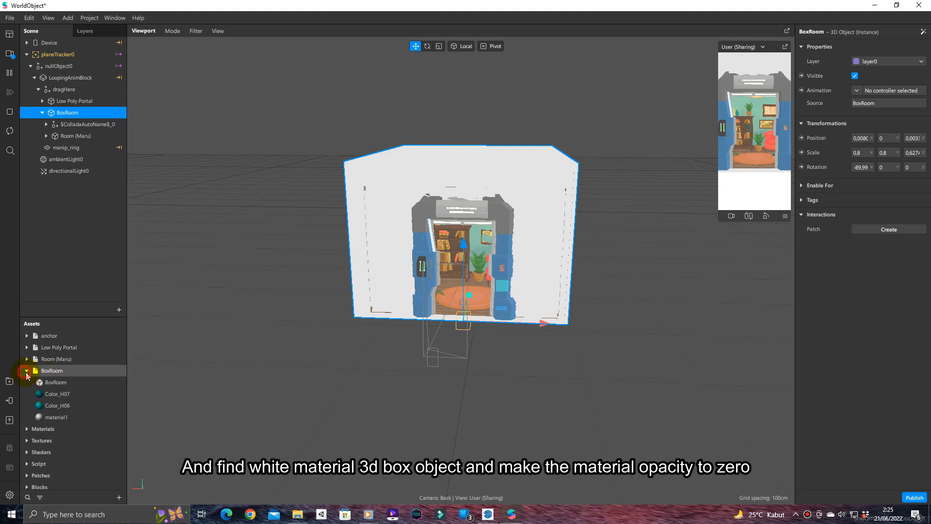
pyautogui.click(56, 417)
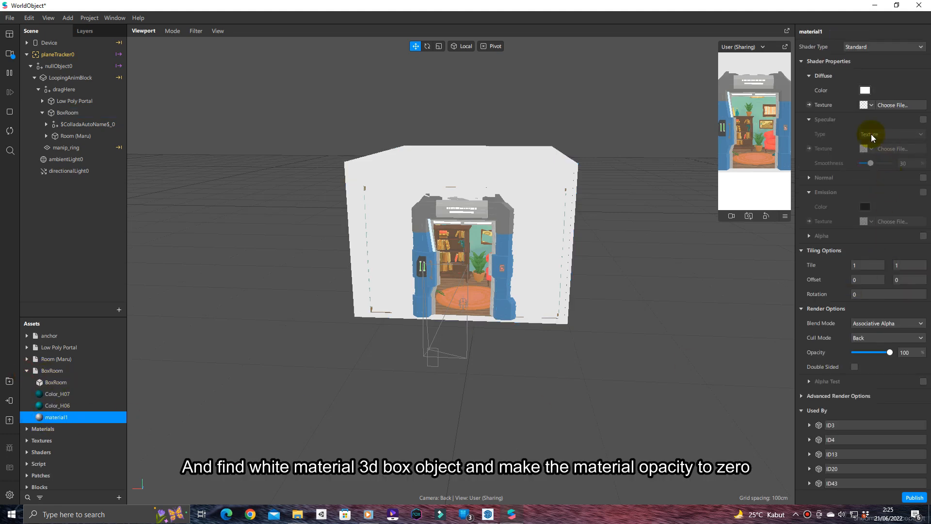
pyautogui.moveTo(885, 355); pyautogui.dragTo(831, 354)
pyautogui.moveTo(488, 260); pyautogui.dragTo(299, 199)
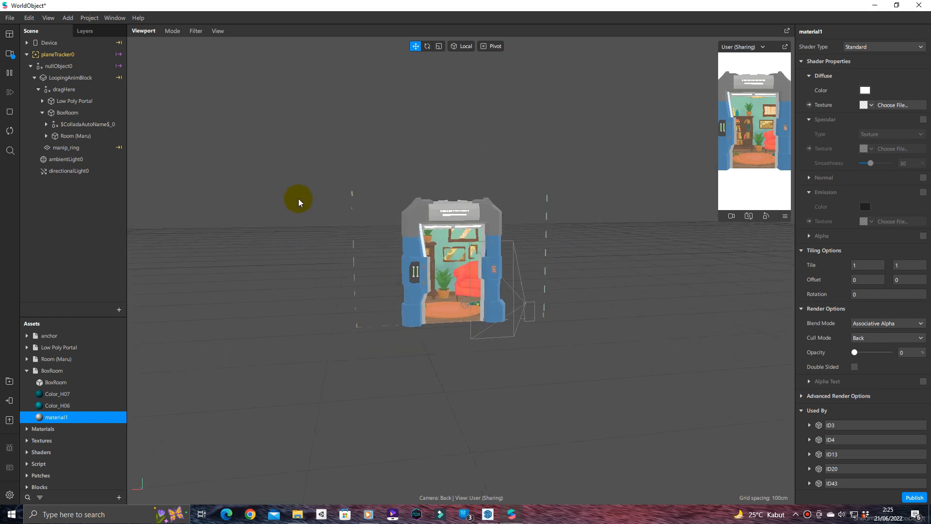
# Expand Room (Maru) down to its RootNode and move the decor_set mesh forward to an X position of about 0.0002
pyautogui.scroll(5, 471, 268)
pyautogui.moveTo(444, 255); pyautogui.dragTo(452, 255)
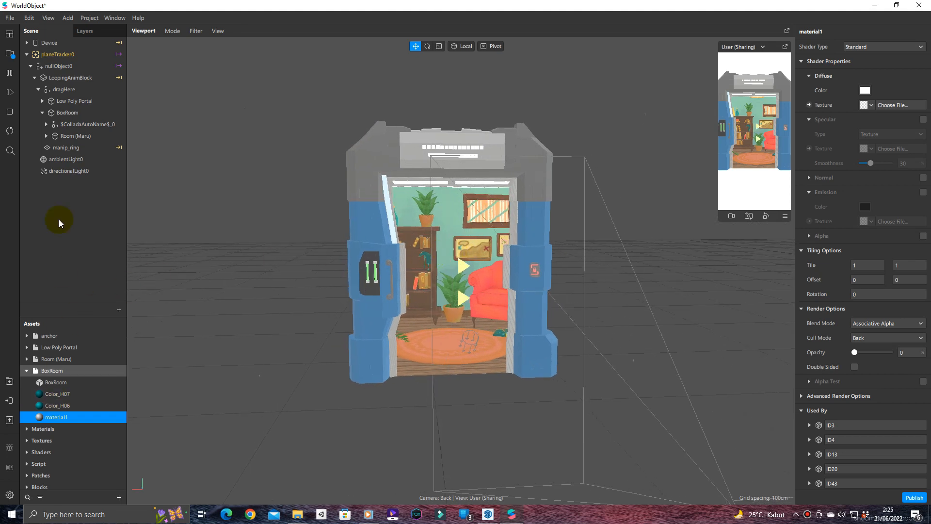
pyautogui.click(50, 147)
pyautogui.click(54, 159)
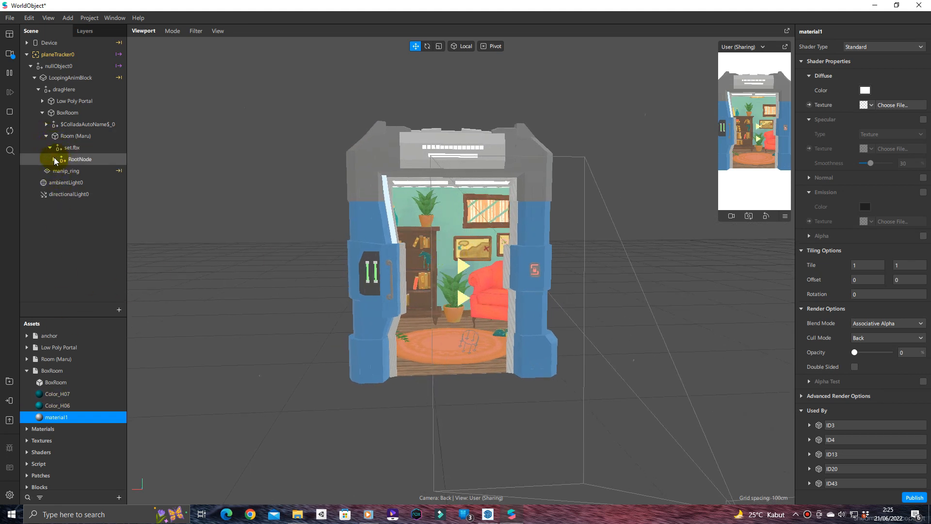
pyautogui.click(469, 257)
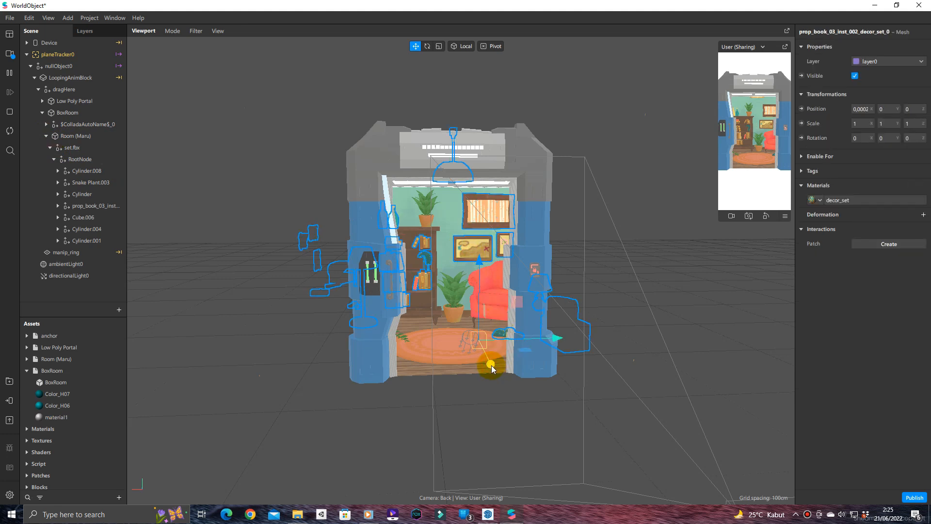
pyautogui.click(696, 283)
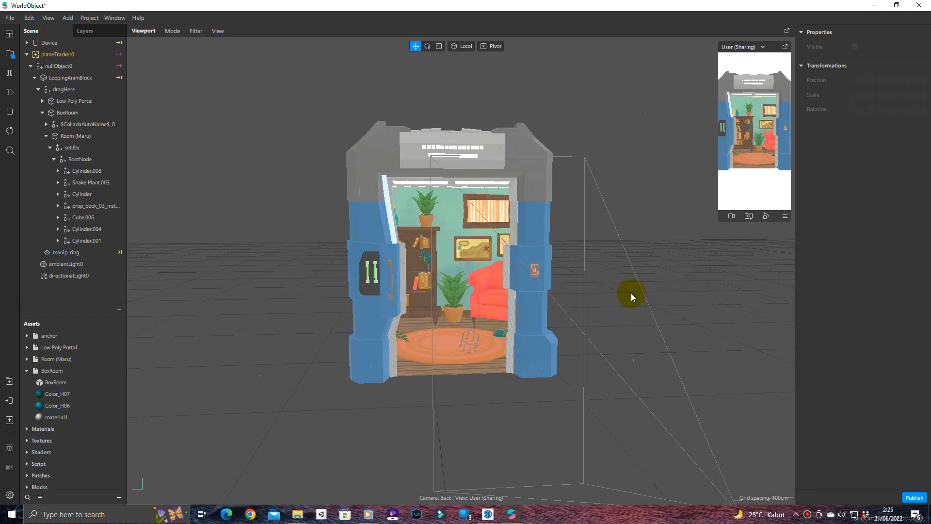
# Expand Low Poly Portal in the scene tree and make its Door_7 object visible
pyautogui.scroll(-5, 628, 293)
pyautogui.moveTo(625, 291); pyautogui.dragTo(437, 319, button='middle')
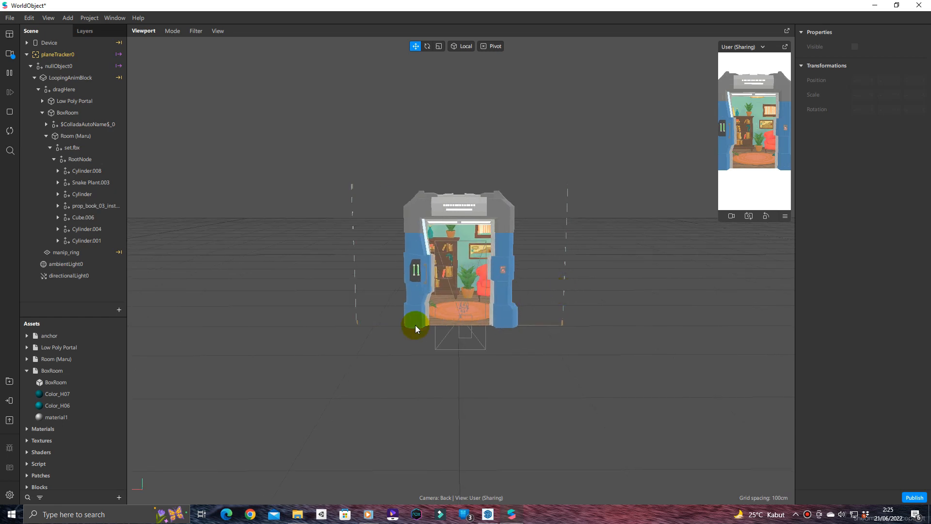
pyautogui.scroll(10, 475, 297)
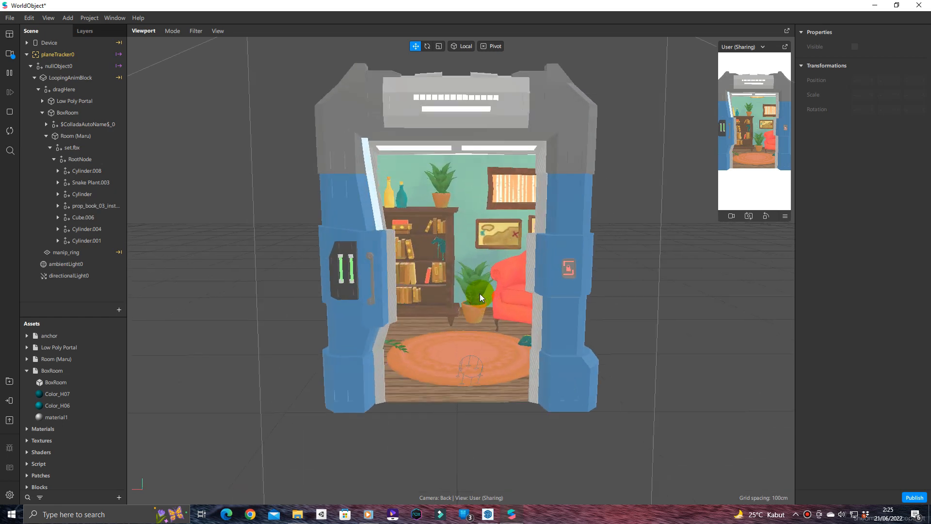
pyautogui.scroll(-10, 481, 292)
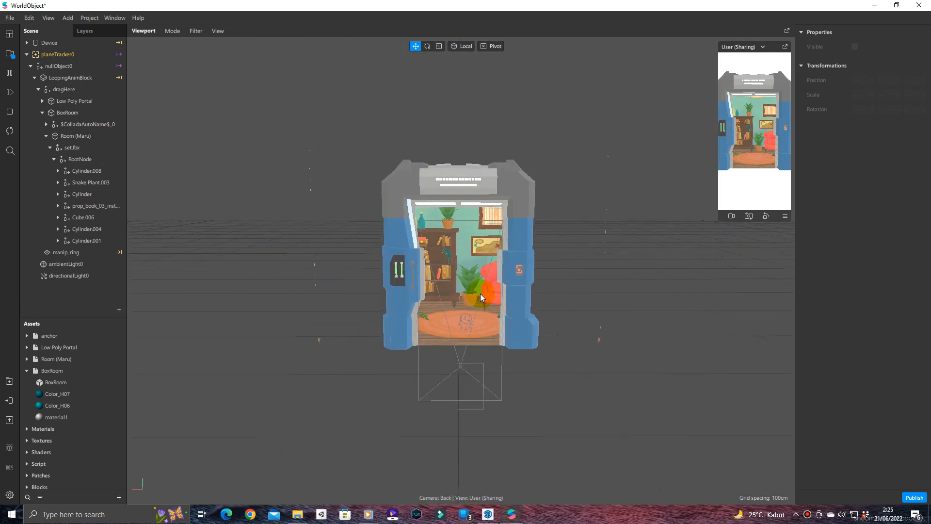
pyautogui.click(71, 184)
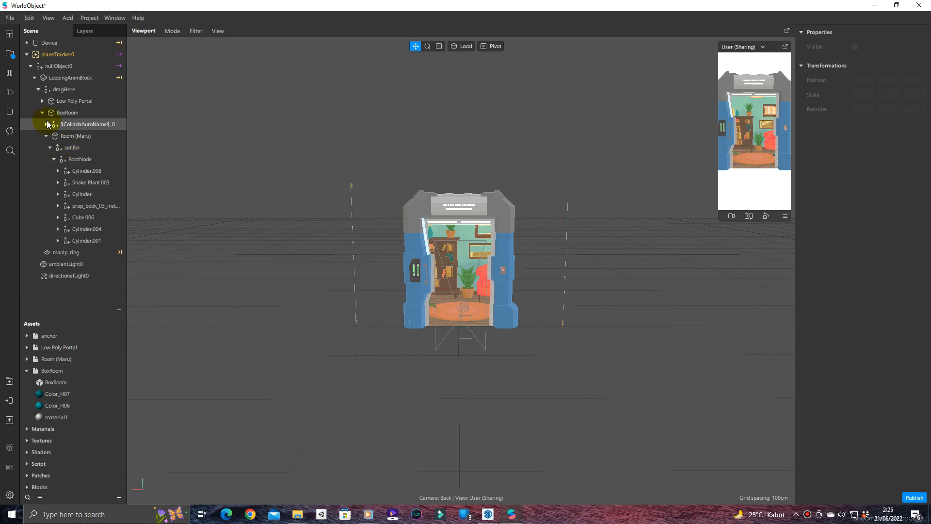
pyautogui.click(43, 100)
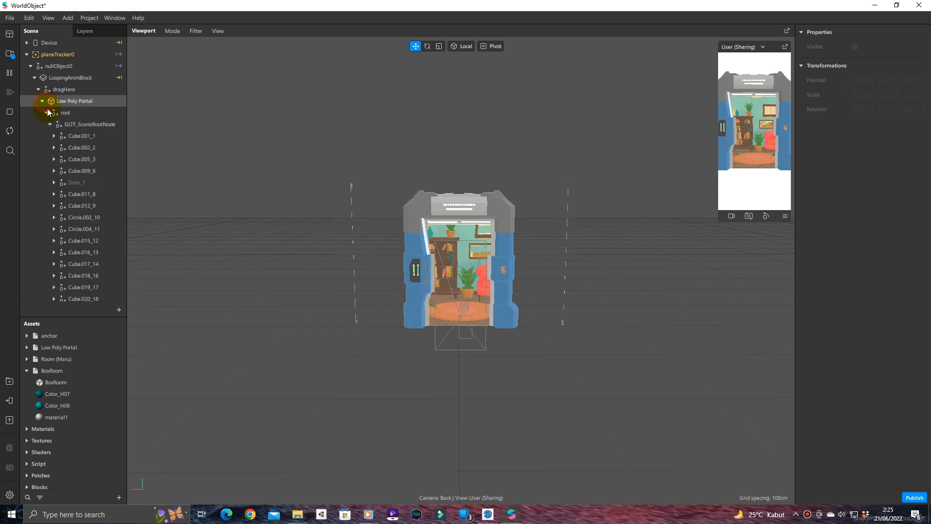
pyautogui.click(78, 183)
pyautogui.click(855, 76)
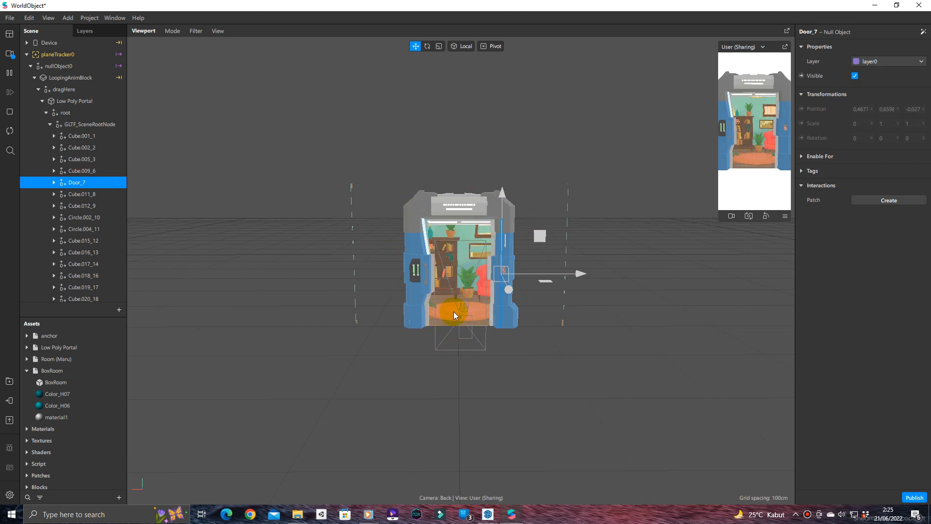
# Open the PortalDoor playback controller and trim the end of its animation to about 1.87 seconds
pyautogui.scroll(-1, 92, 434)
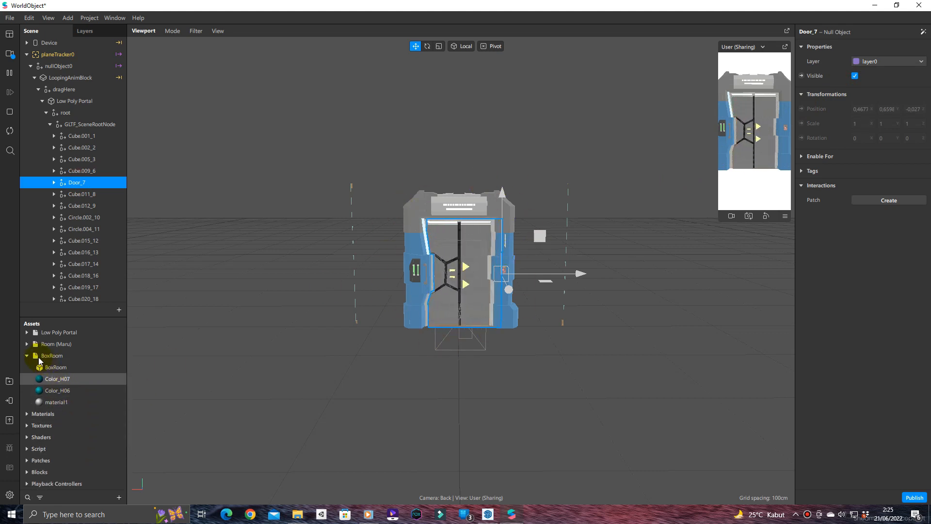
pyautogui.click(27, 483)
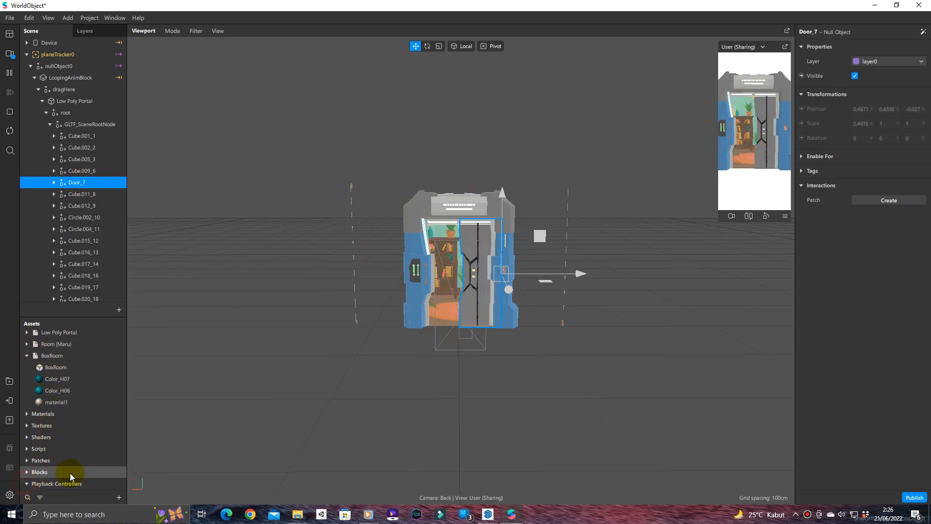
pyautogui.scroll(-1, 68, 474)
pyautogui.click(58, 484)
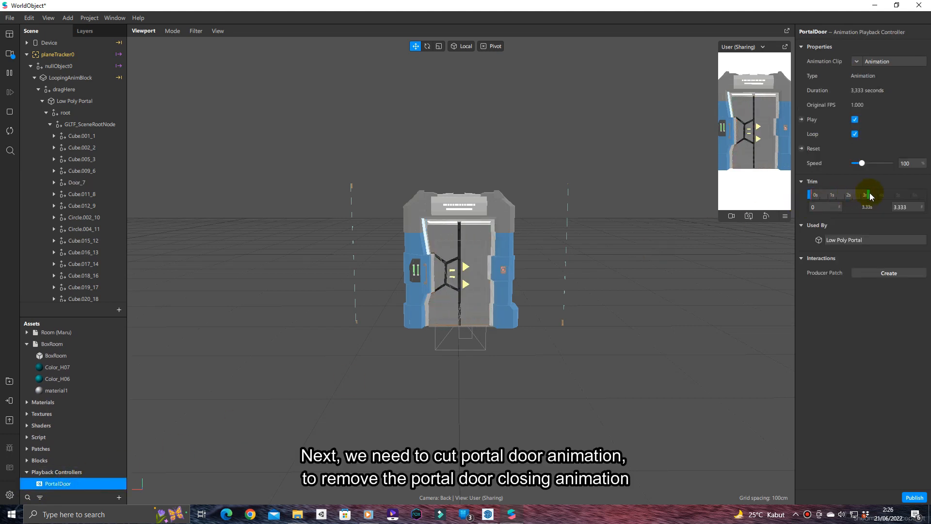
pyautogui.moveTo(870, 196); pyautogui.dragTo(852, 200)
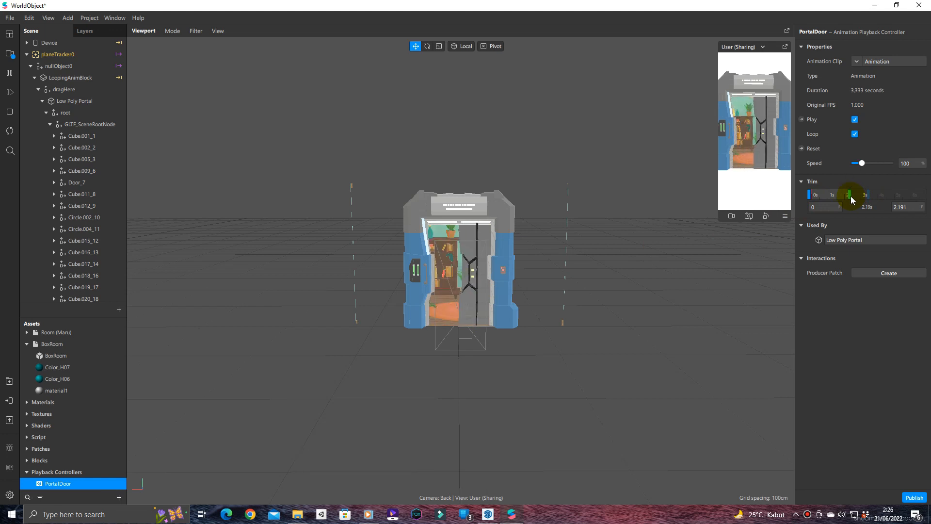
pyautogui.click(850, 195)
pyautogui.moveTo(848, 201); pyautogui.dragTo(848, 201)
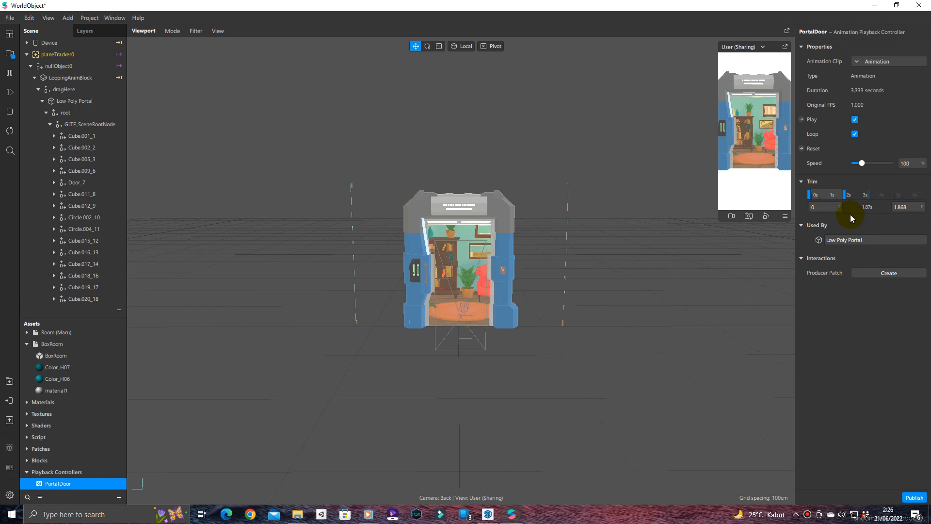
# Fine-tune the PortalDoor animation's trim end to about 1.81 seconds and turn off its looping
pyautogui.moveTo(849, 198)
pyautogui.click(845, 195)
pyautogui.moveTo(845, 195); pyautogui.dragTo(849, 201)
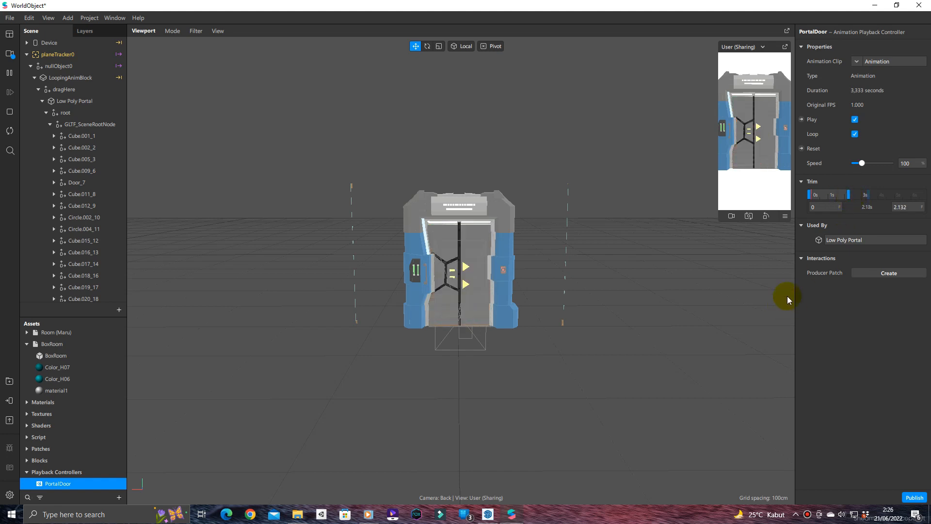
pyautogui.moveTo(847, 200)
pyautogui.mouseDown()
pyautogui.moveTo(835, 198)
pyautogui.moveTo(842, 201)
pyautogui.mouseUp()
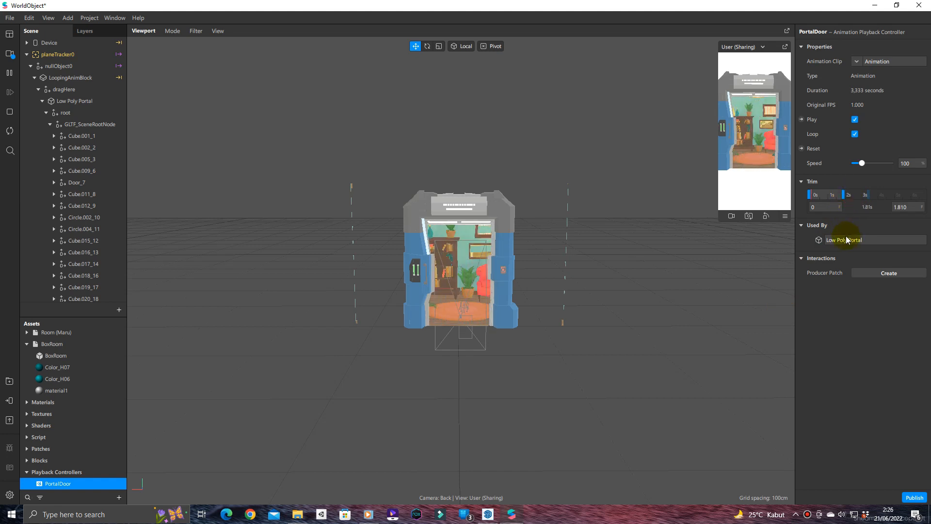
pyautogui.click(855, 134)
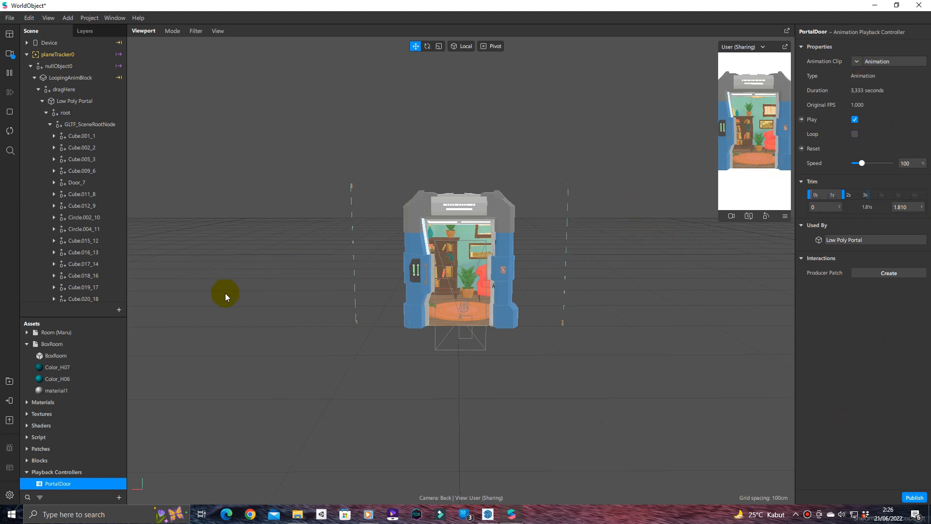
# Expose the PortalDoor controller's Play property as a patch and move it to a clear area above Plane Finder
pyautogui.scroll(-3, 462, 255)
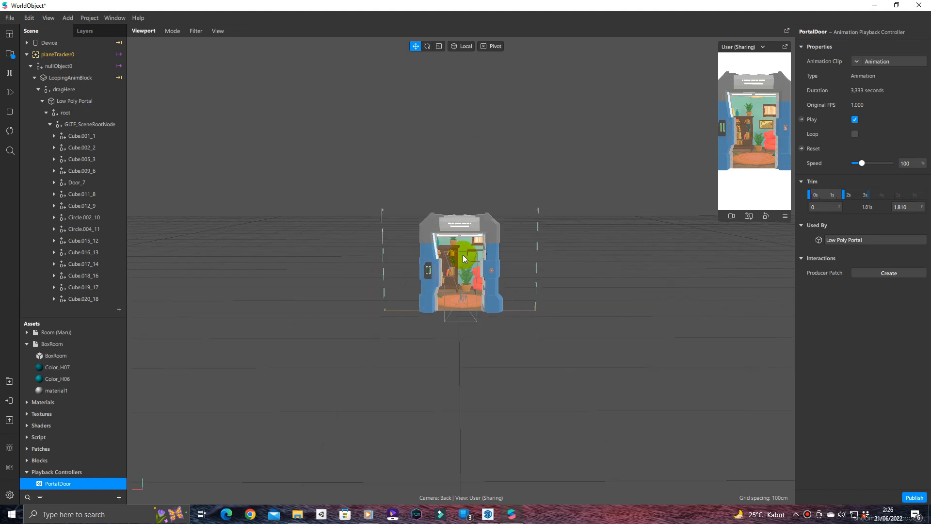
pyautogui.click(801, 120)
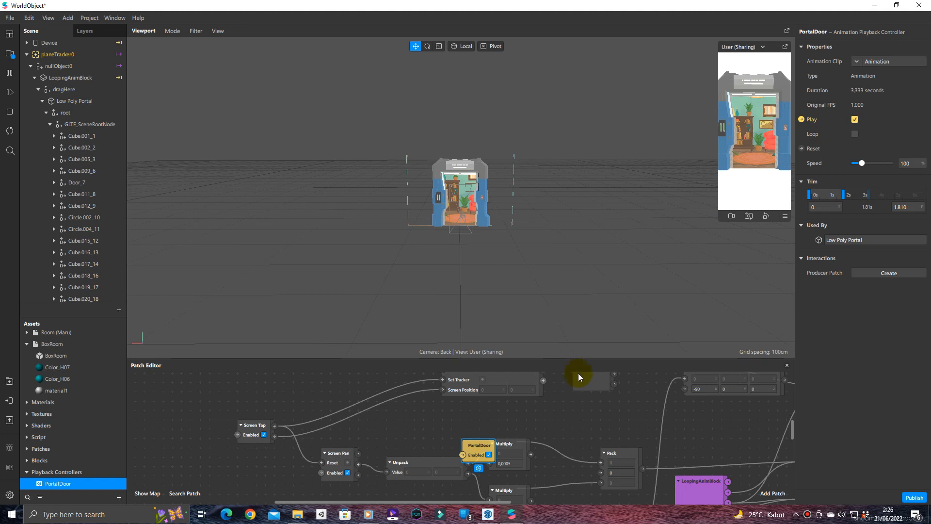
pyautogui.moveTo(560, 358); pyautogui.dragTo(565, 261)
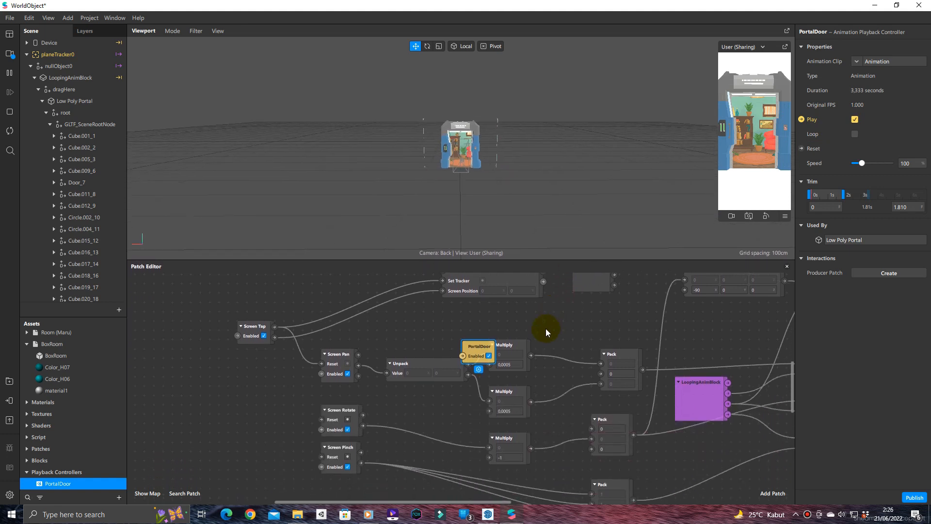
pyautogui.click(558, 318)
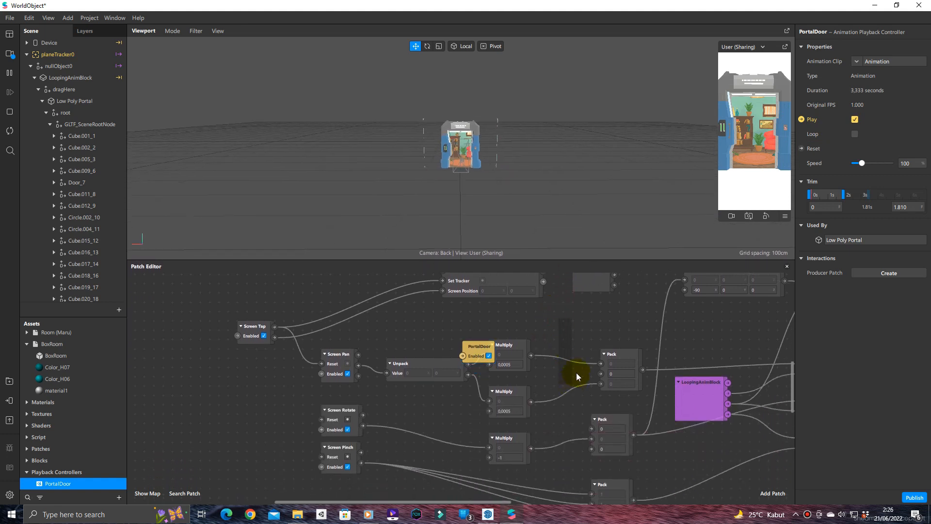
pyautogui.scroll(5, 572, 342)
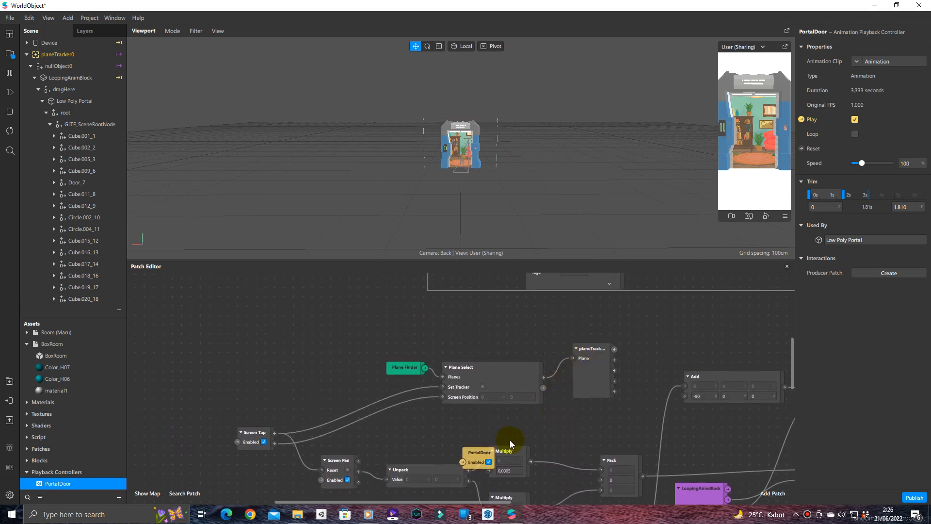
pyautogui.moveTo(477, 451); pyautogui.dragTo(374, 304)
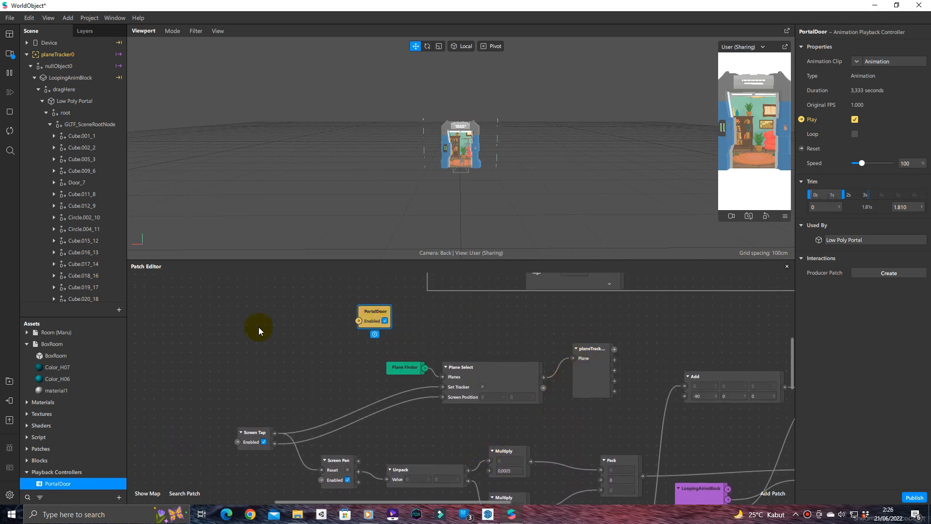
# Add a Transition patch to the patch graph and arrange it in front of the PortalDoor patch
pyautogui.doubleClick(223, 328)
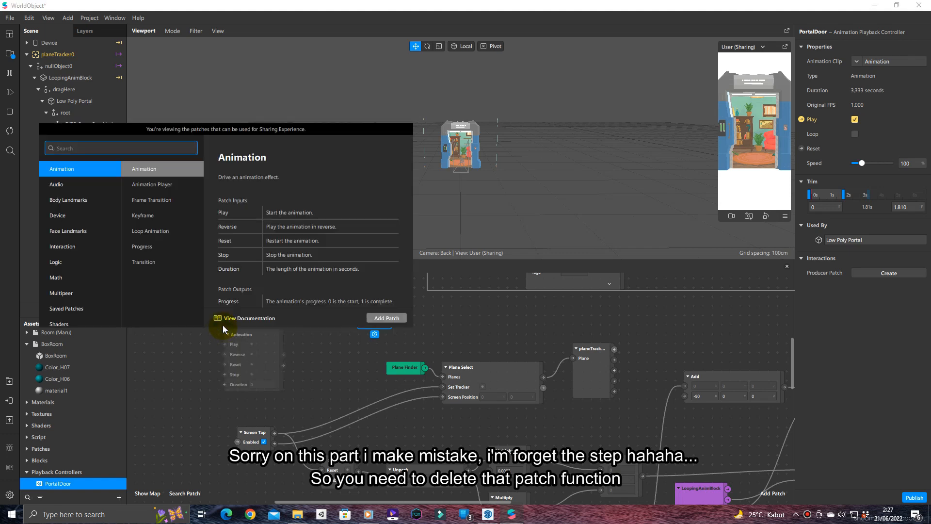
pyautogui.write('tra')
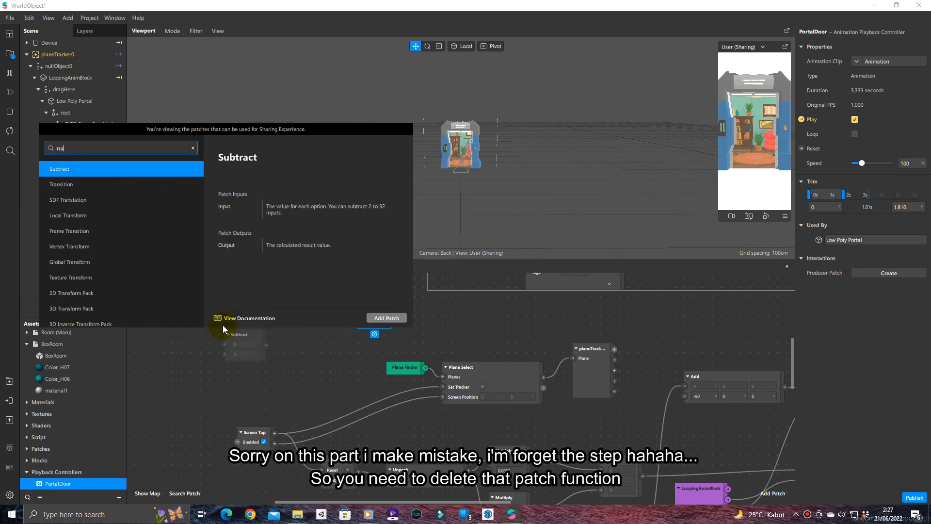
pyautogui.press('Down')
pyautogui.press('Return')
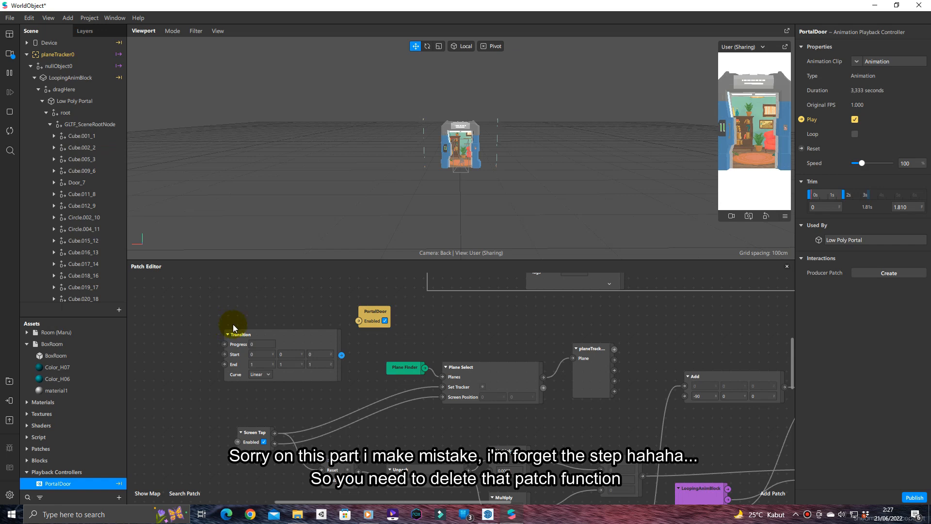
pyautogui.moveTo(248, 337); pyautogui.dragTo(249, 313)
pyautogui.moveTo(387, 311); pyautogui.dragTo(433, 310)
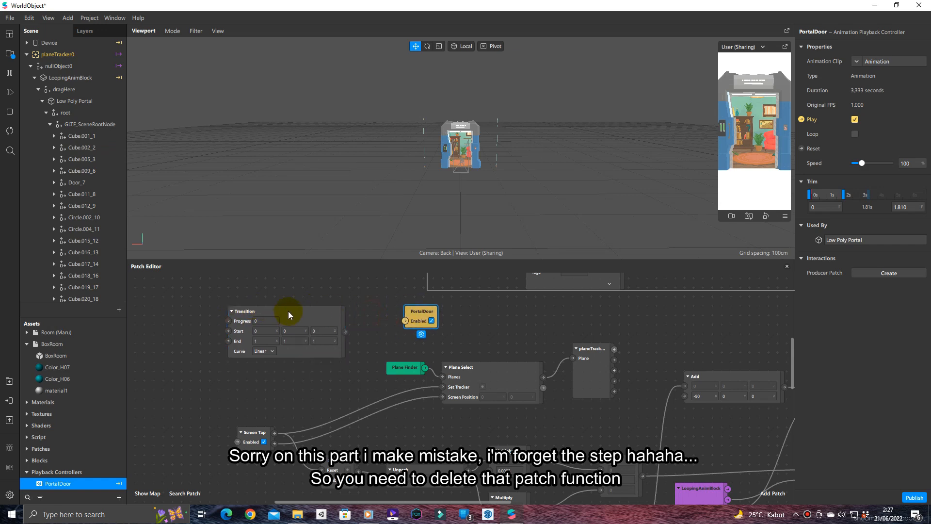
pyautogui.moveTo(289, 312); pyautogui.dragTo(338, 314)
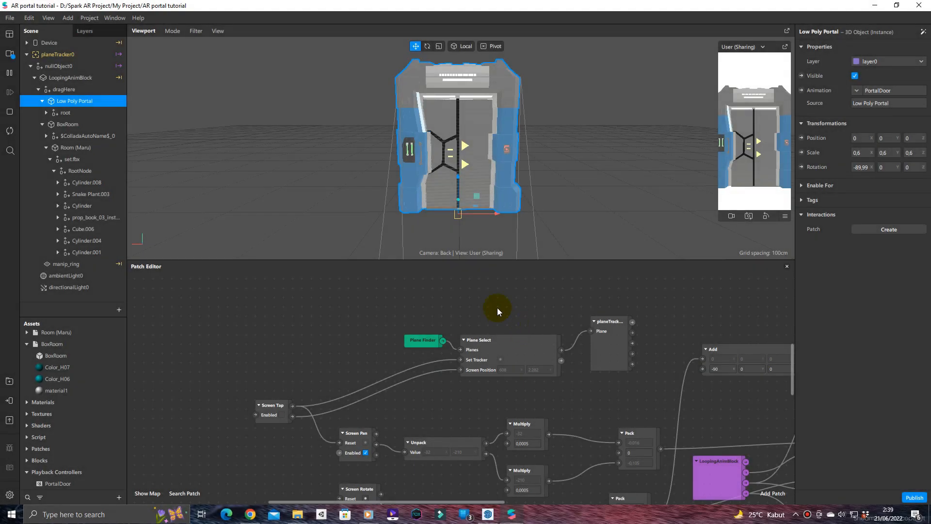
# Add the Low Poly Portal object to the patch graph as a patch, in the empty area above Screen Tap
pyautogui.click(65, 113)
pyautogui.click(68, 101)
pyautogui.moveTo(74, 102); pyautogui.dragTo(197, 320)
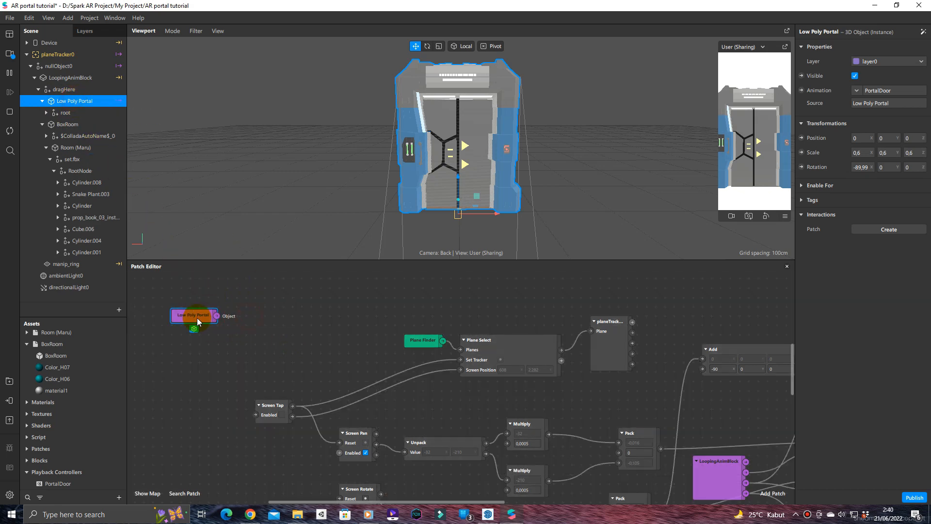
# Add an Object Tap patch and place it beside the Low Poly Portal patch
pyautogui.doubleClick(267, 315)
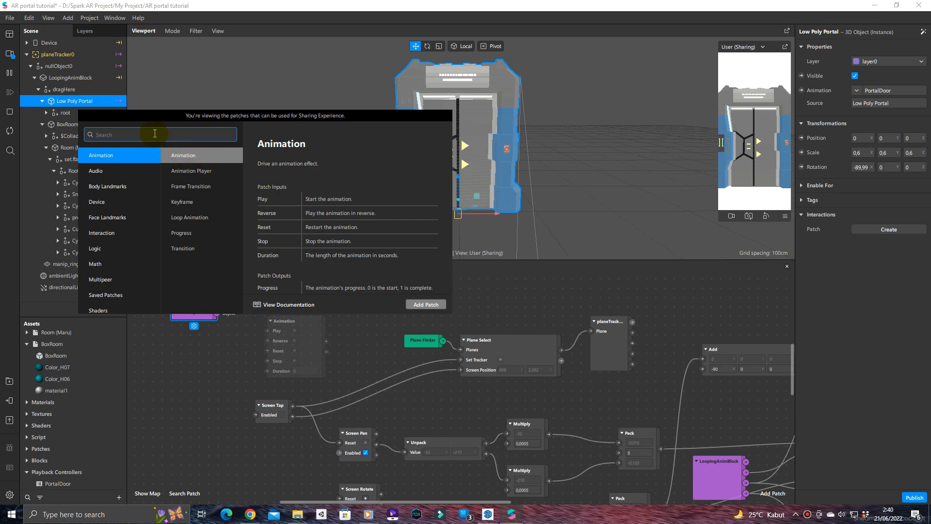
pyautogui.write('object')
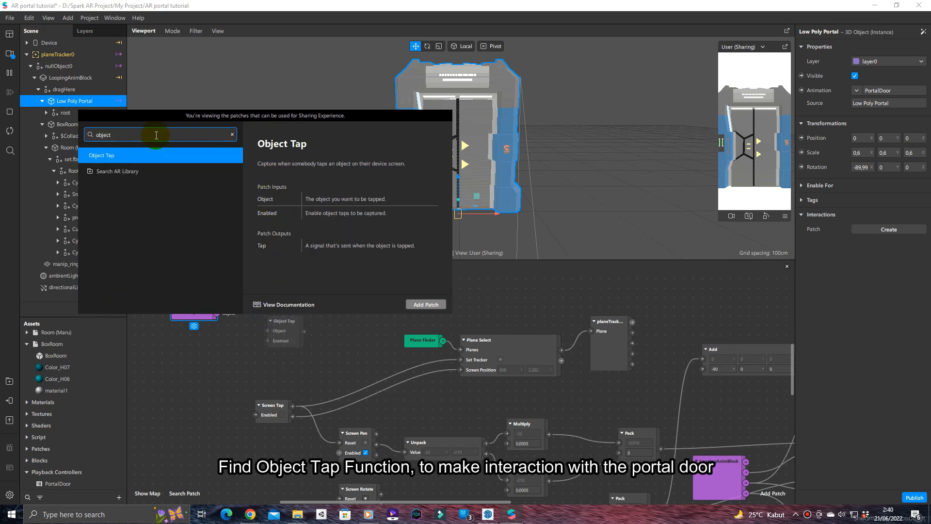
pyautogui.doubleClick(102, 155)
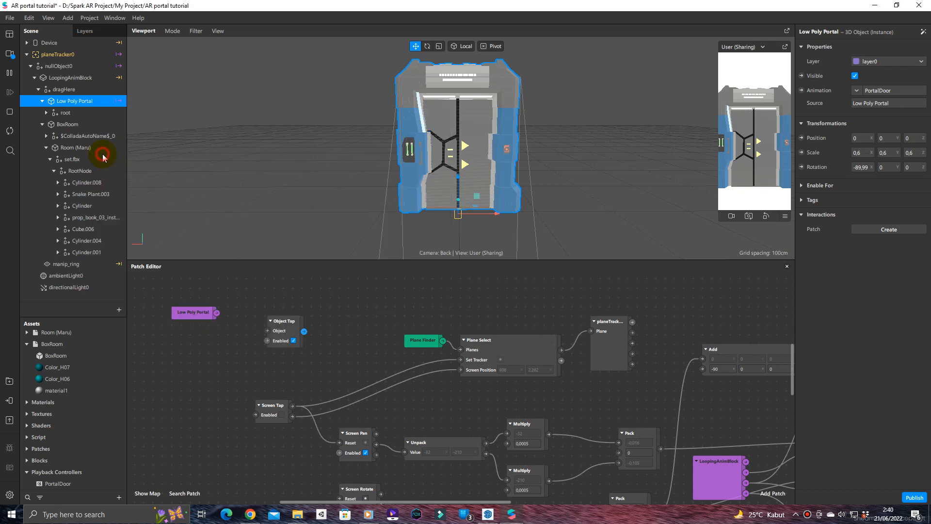
pyautogui.click(272, 307)
pyautogui.moveTo(272, 306); pyautogui.dragTo(275, 304)
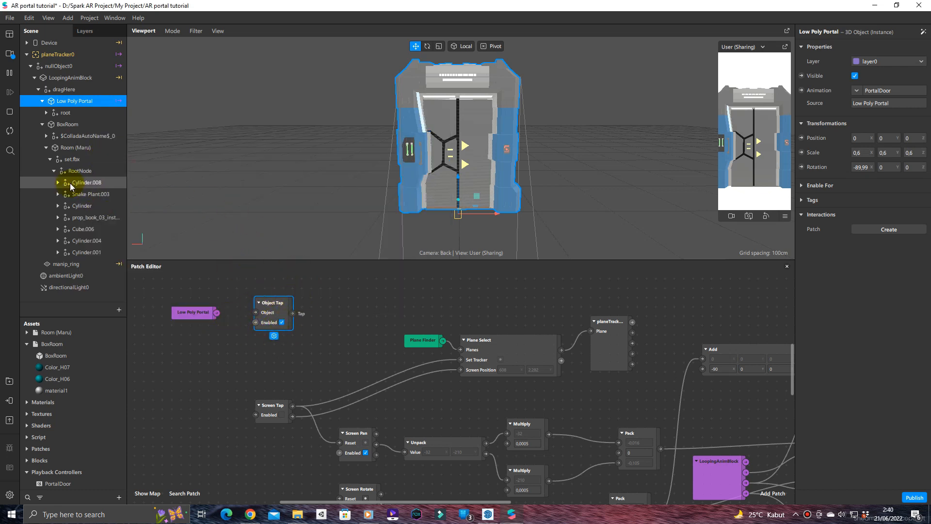
# Create a patch for the PortalDoor controller's Play property and place it above the Plane Finder patch
pyautogui.click(58, 484)
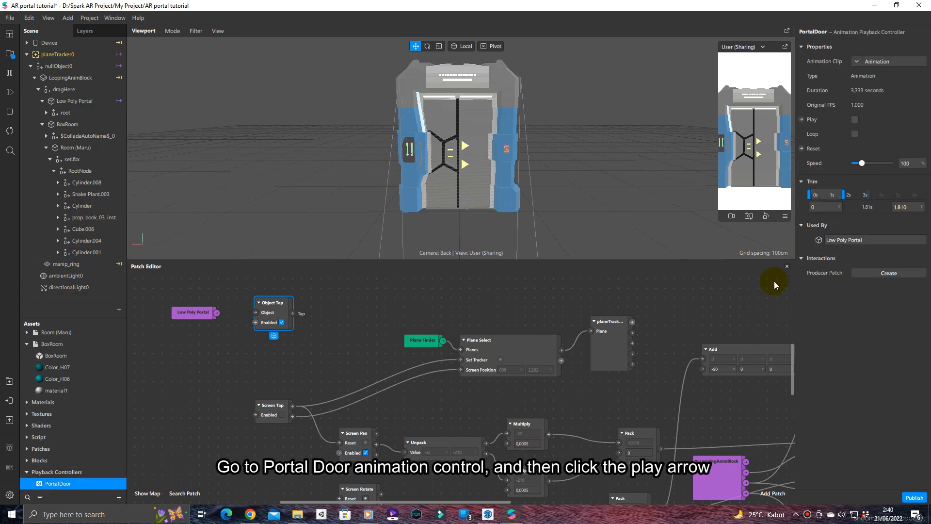
pyautogui.click(802, 119)
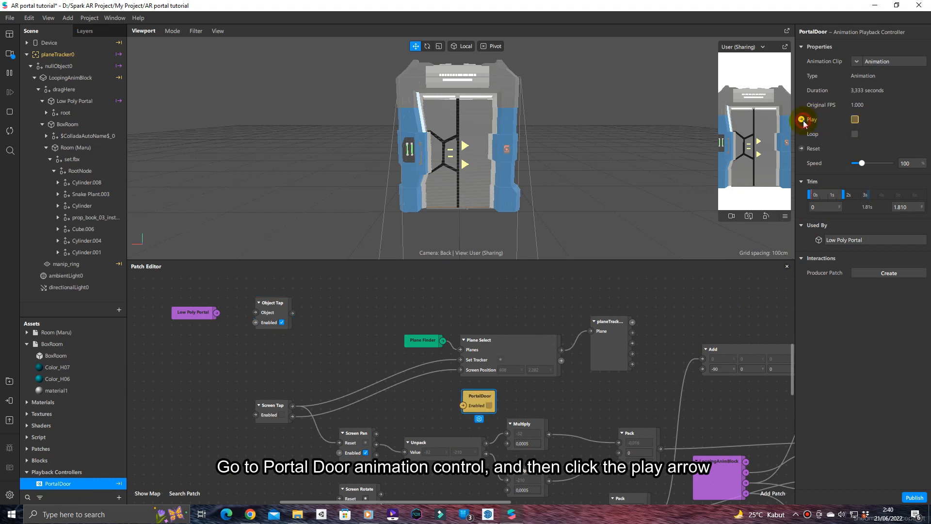
pyautogui.moveTo(476, 401); pyautogui.dragTo(363, 305)
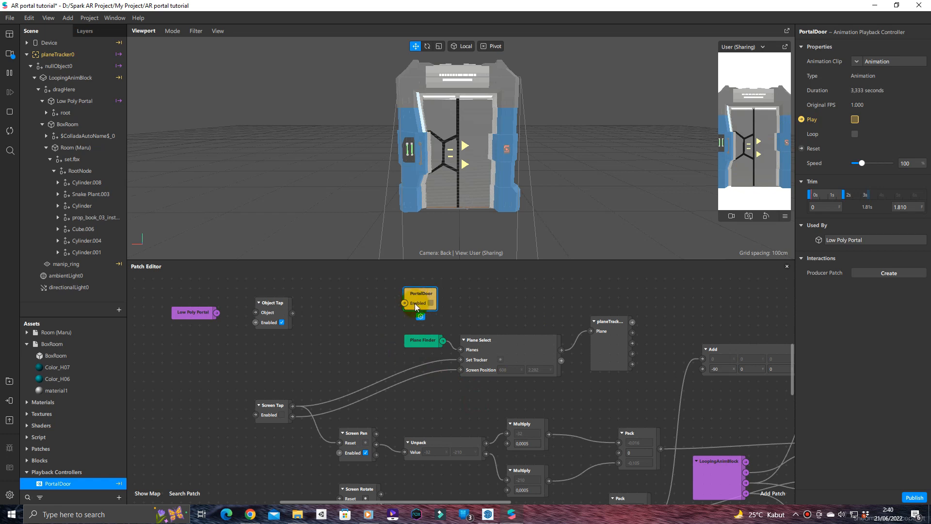
# Add a Switch patch between the Object Tap and PortalDoor patches
pyautogui.rightClick(321, 309)
pyautogui.write('swi')
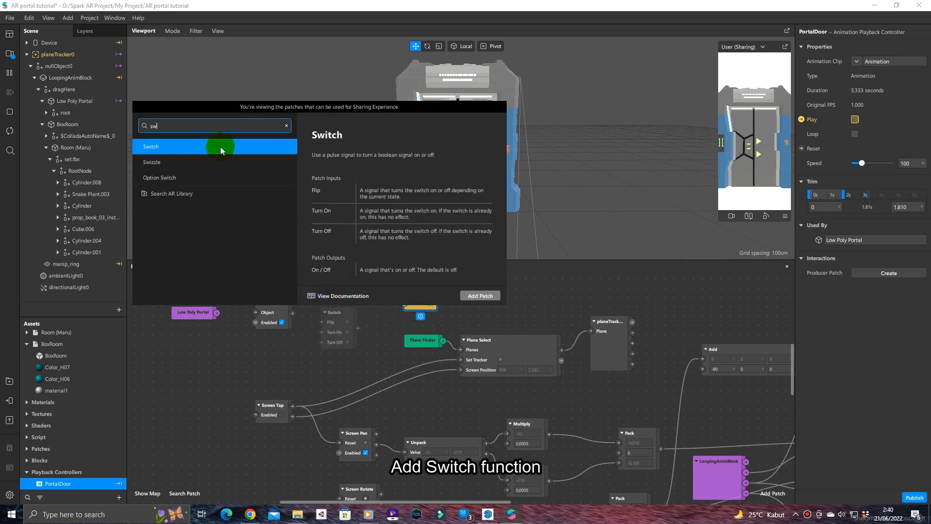
pyautogui.click(162, 149)
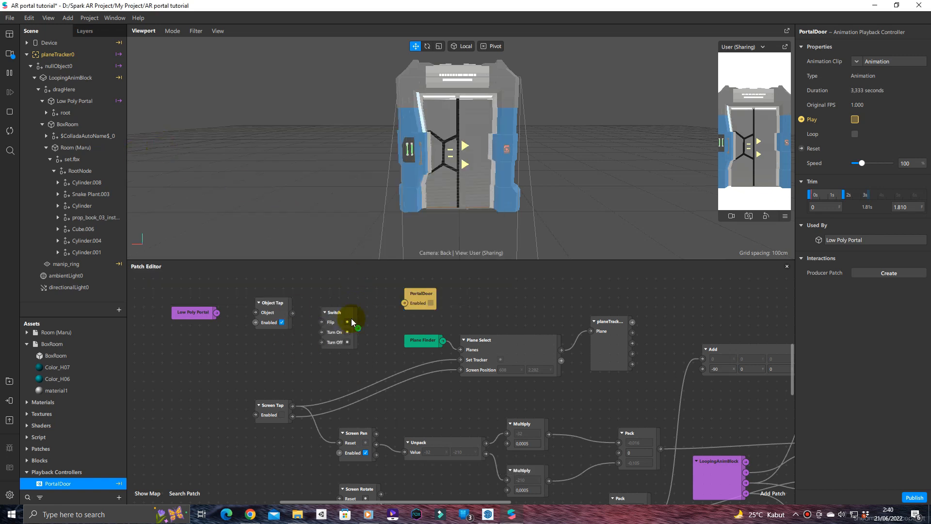
# Connect Low Poly Portal to Object Tap, Object Tap to Switch and Switch to PortalDoor, and test tapping the door in the preview
pyautogui.click(194, 315)
pyautogui.moveTo(217, 315); pyautogui.dragTo(256, 314)
pyautogui.moveTo(300, 315); pyautogui.dragTo(322, 333)
pyautogui.moveTo(402, 304); pyautogui.dragTo(403, 303)
pyautogui.click(756, 151)
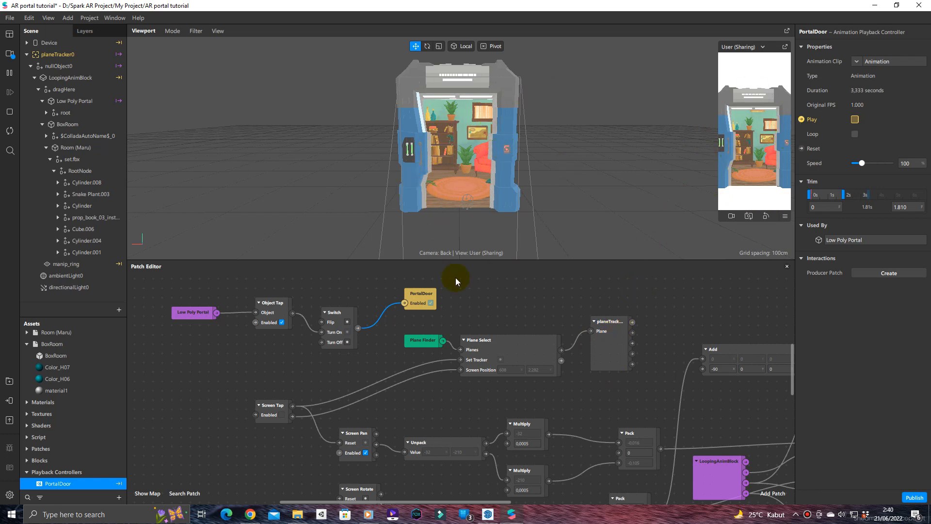
# Enlarge the viewport to check the opened portal and save the project
pyautogui.moveTo(530, 259); pyautogui.dragTo(534, 345)
pyautogui.moveTo(371, 175); pyautogui.dragTo(218, 80)
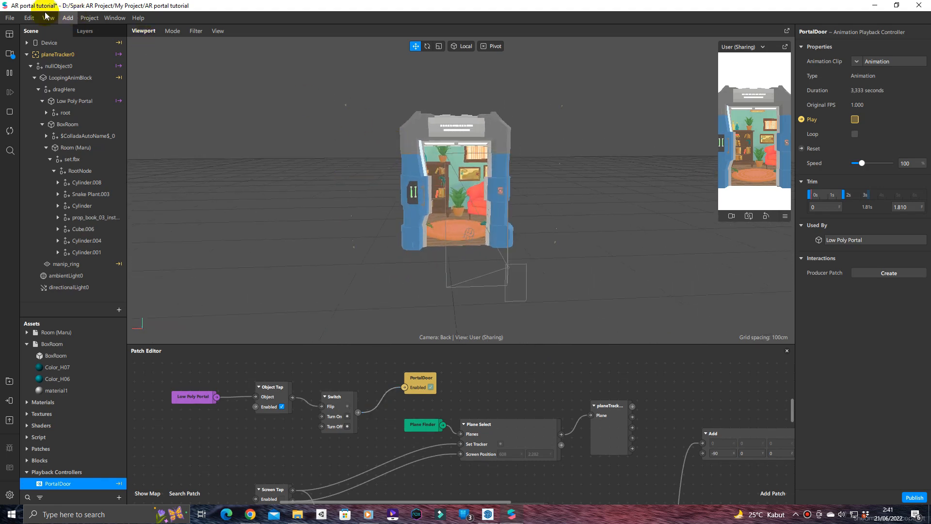
pyautogui.click(9, 17)
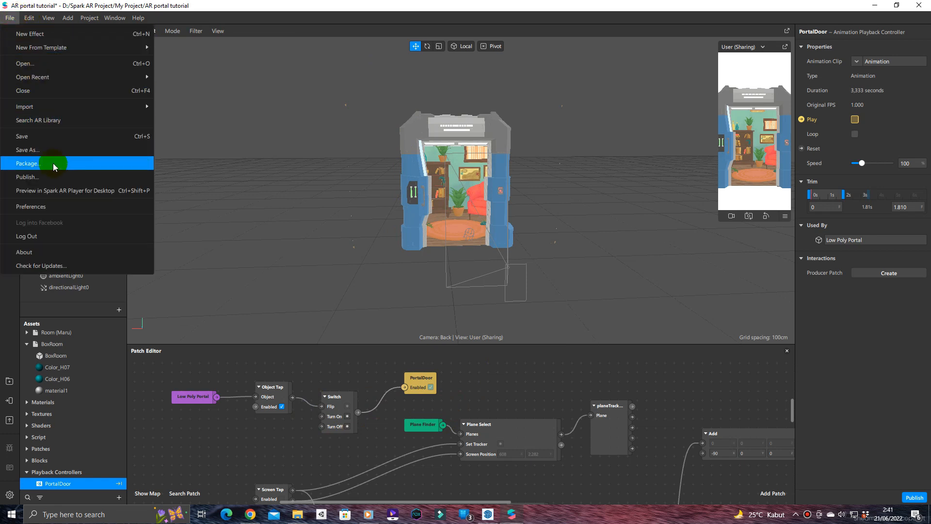
pyautogui.click(41, 137)
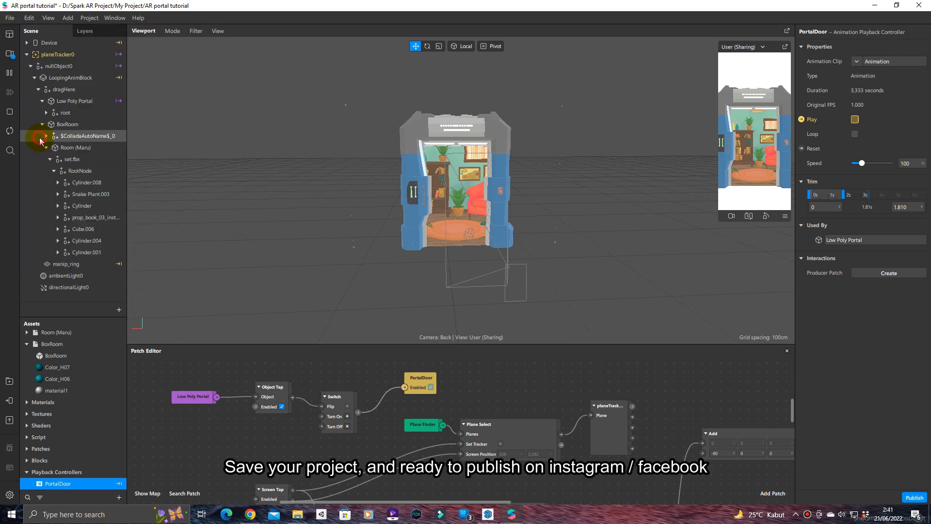
# Export the effect for publishing as AR portal tutorial.arexport in the My Project folder and select the exported file
pyautogui.click(9, 19)
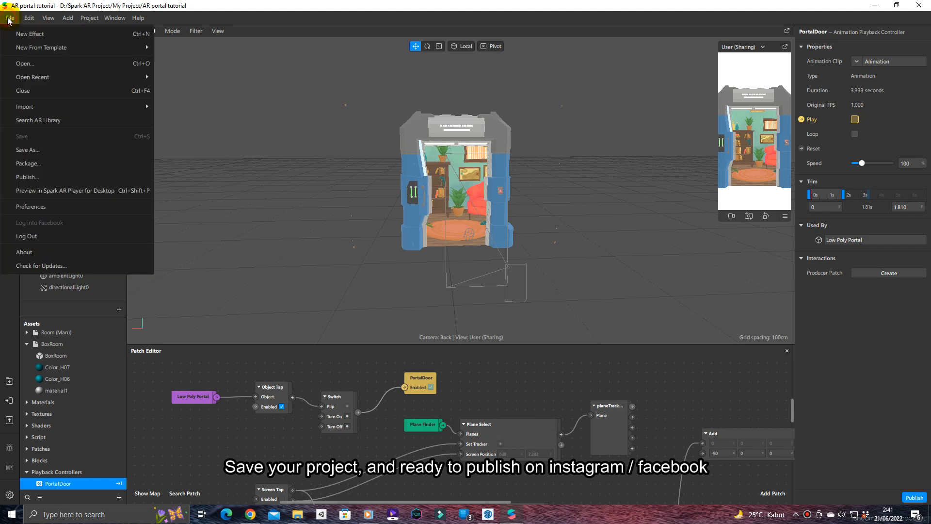
pyautogui.click(46, 177)
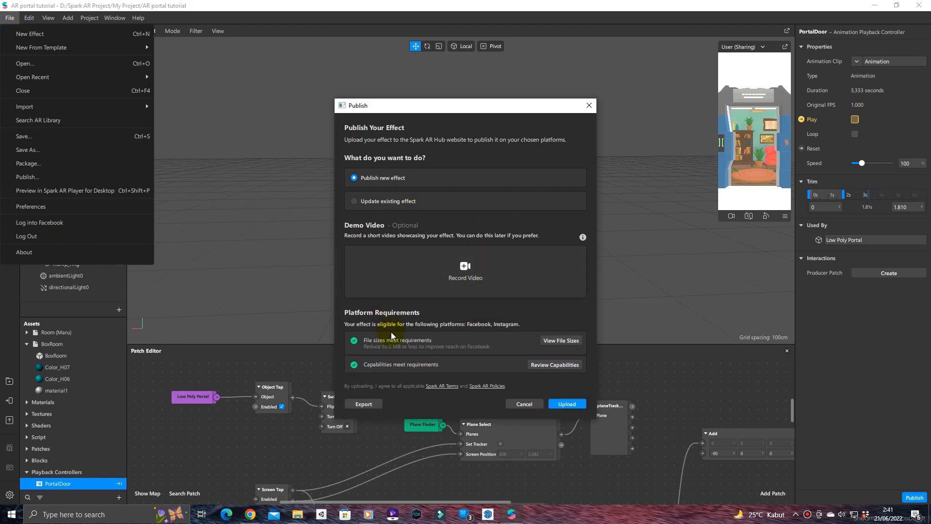
pyautogui.click(364, 404)
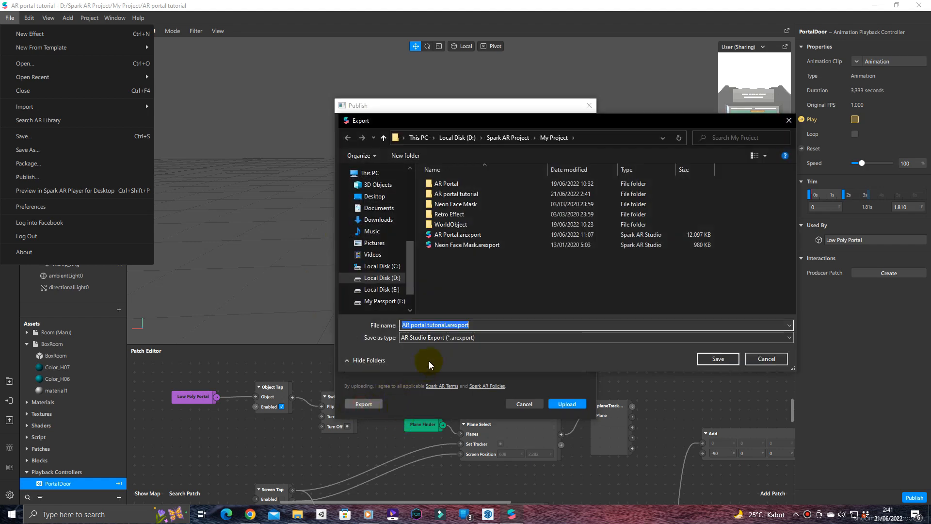
pyautogui.click(718, 358)
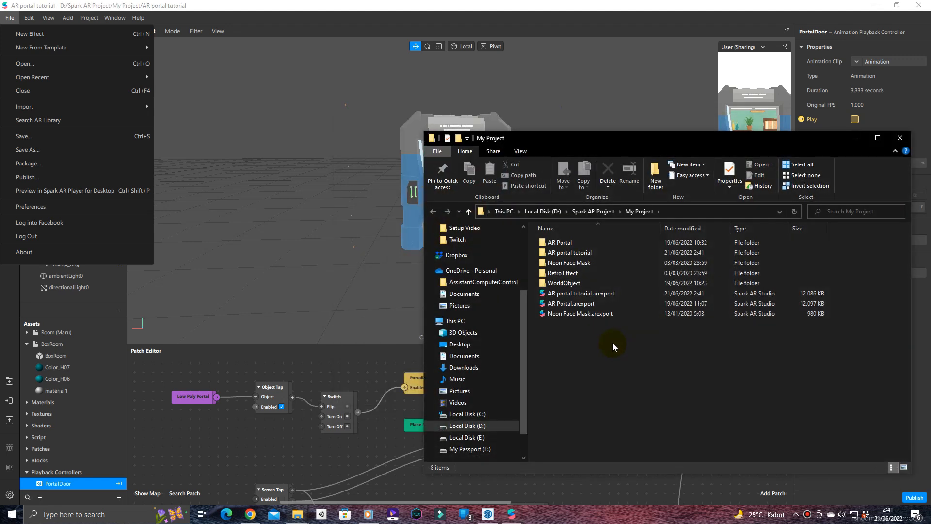
pyautogui.click(572, 293)
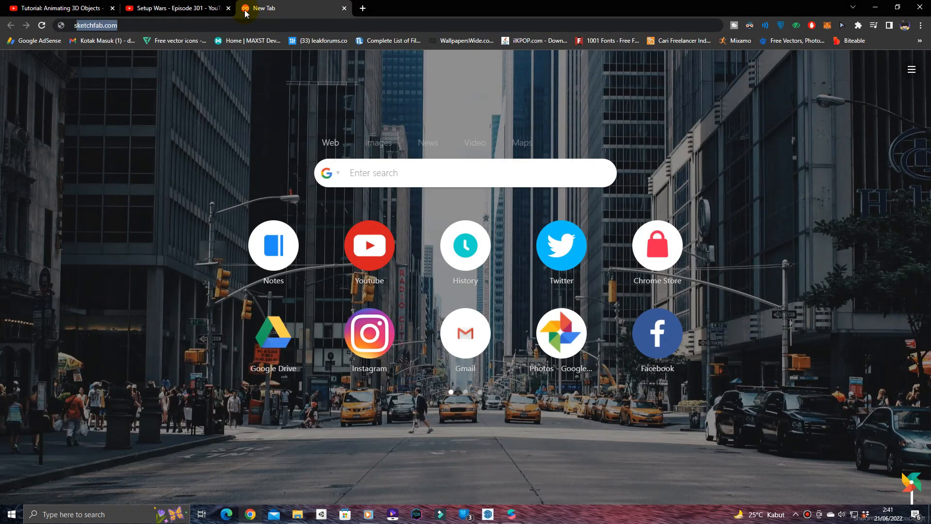
# Switch to Chrome, open the Spark AR Hub website and dismiss the Active Creator award popup
pyautogui.write('spa')
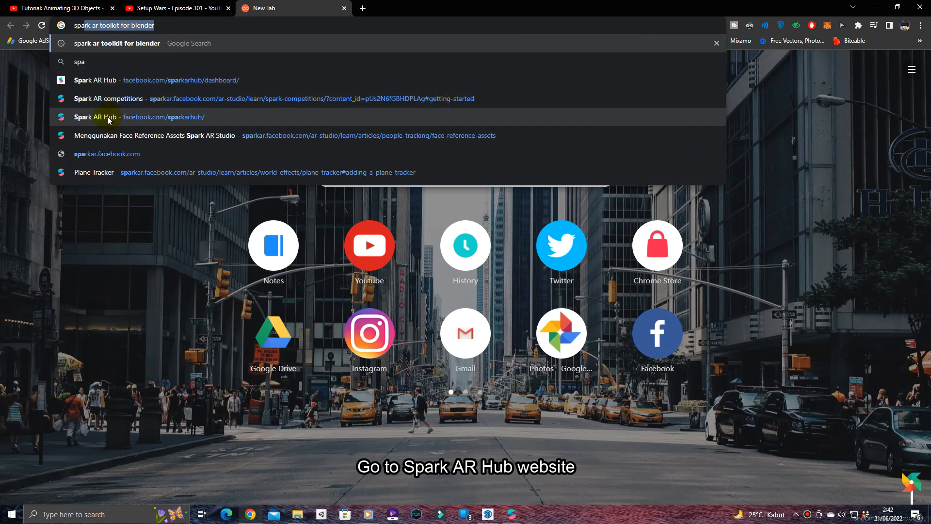
pyautogui.click(95, 118)
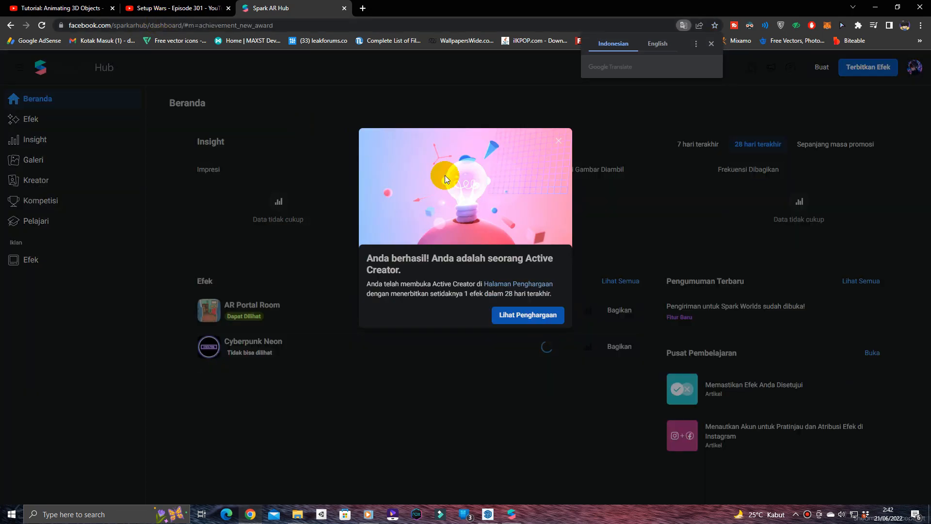
pyautogui.click(491, 403)
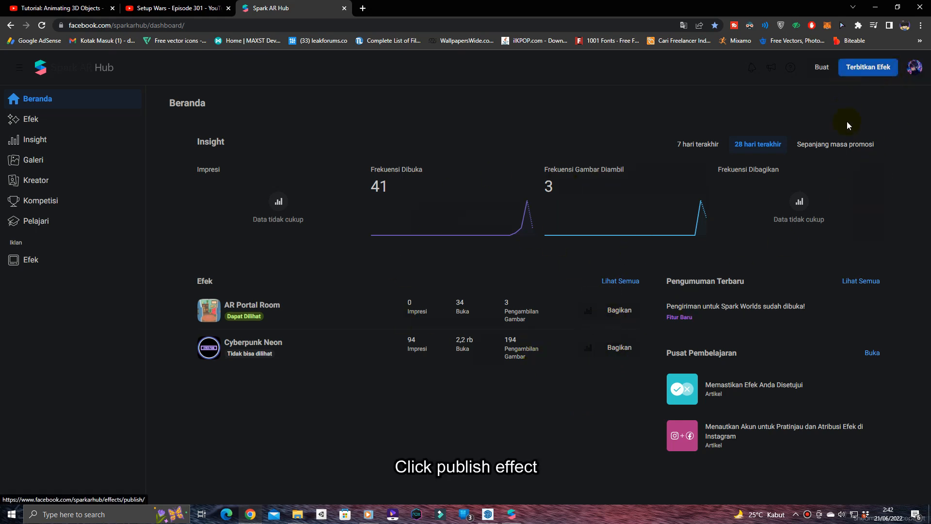
# Start publishing a new effect in Spark AR Hub and look over the blank publishing form
pyautogui.click(867, 67)
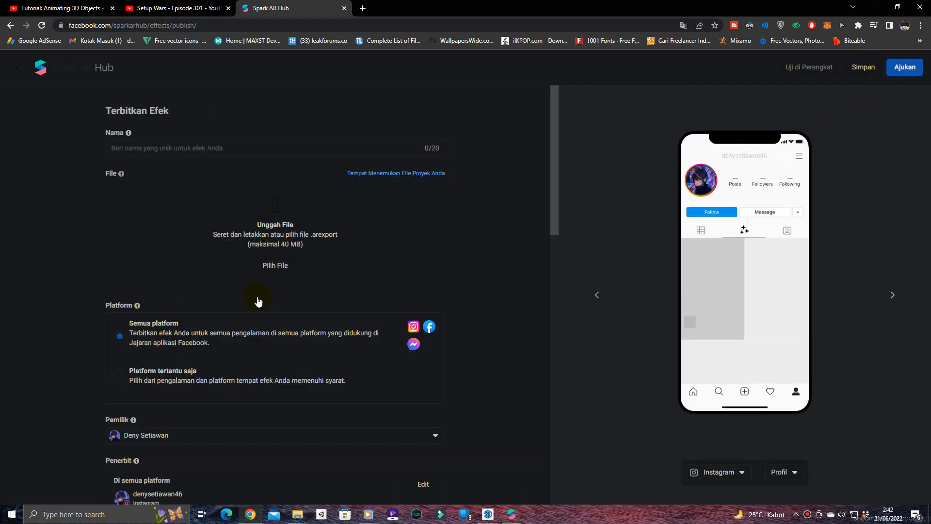
pyautogui.scroll(-3, 290, 373)
pyautogui.scroll(3, 291, 373)
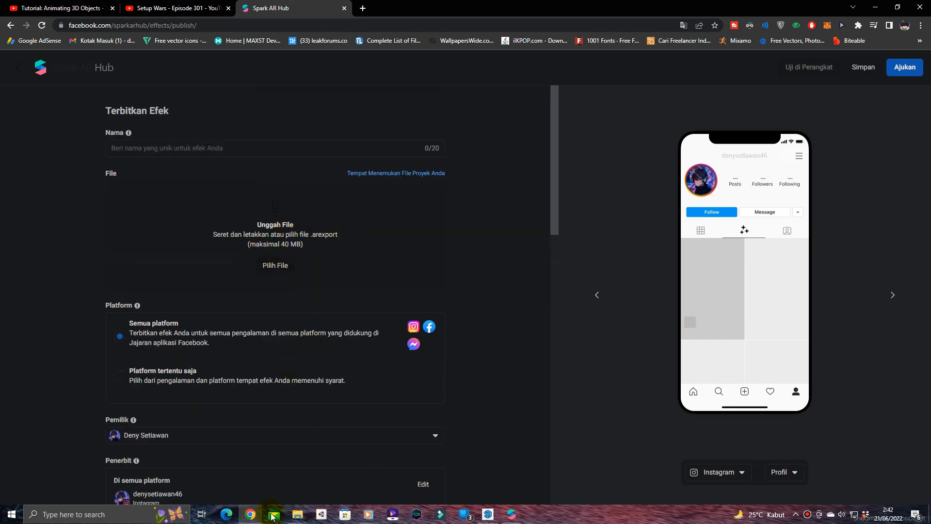
# Upload AR portal tutorial.arexport from the My Project folder as the effect file in the publishing form
pyautogui.moveTo(297, 514)
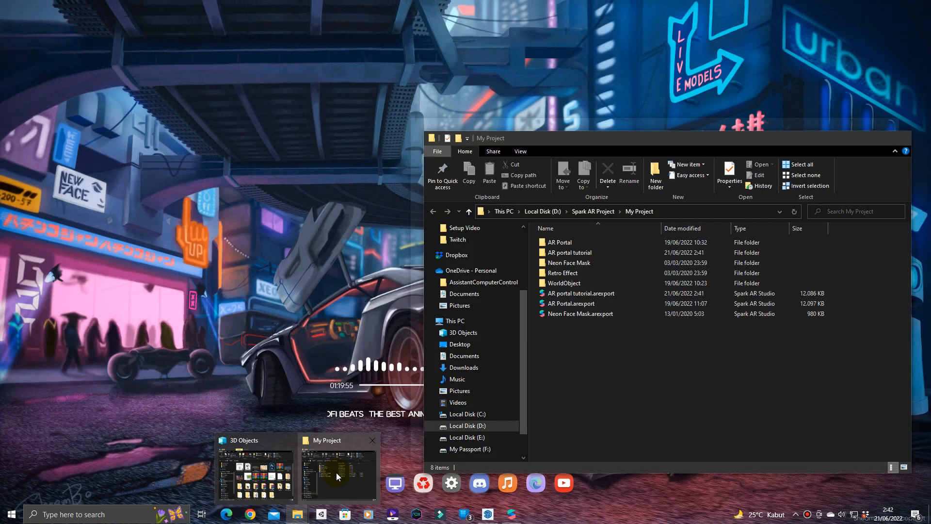
pyautogui.click(336, 472)
pyautogui.click(586, 293)
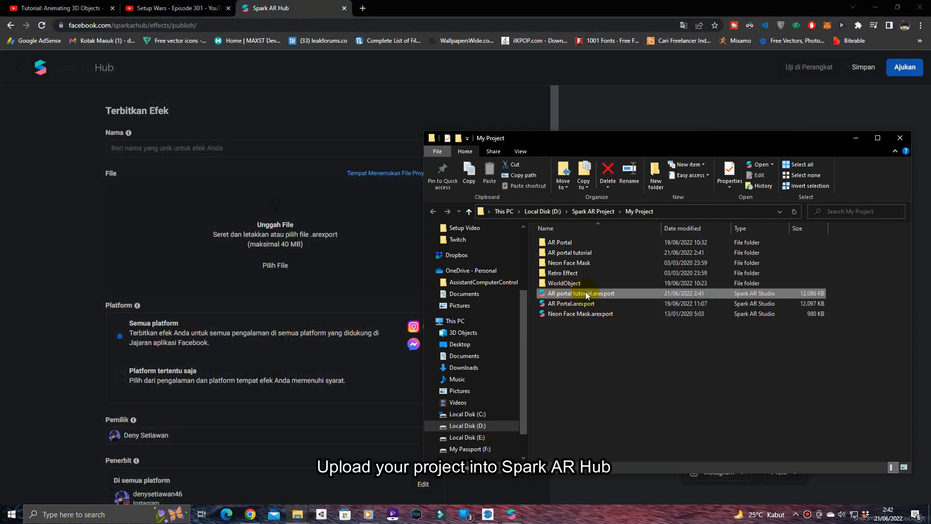
pyautogui.moveTo(569, 292); pyautogui.dragTo(286, 254)
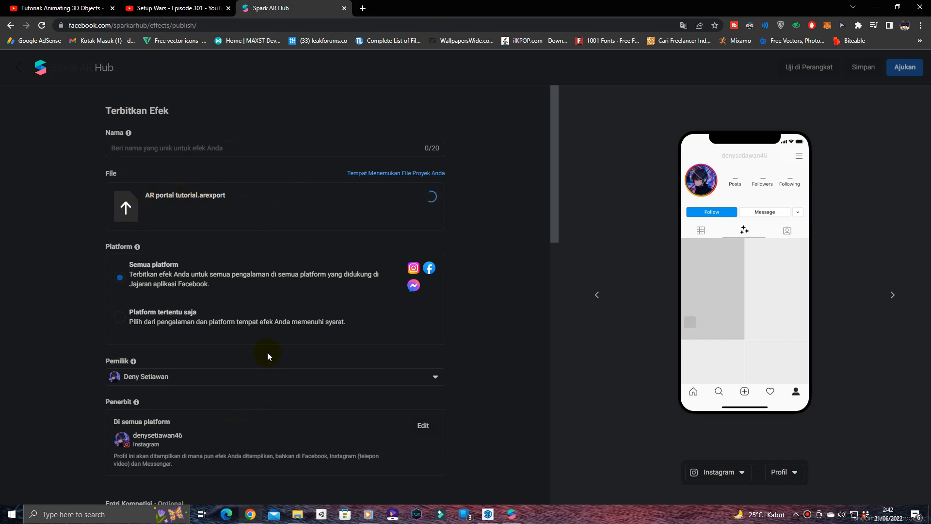
# Name the effect AR Portal Tutorial in the publishing form
pyautogui.scroll(-3, 158, 370)
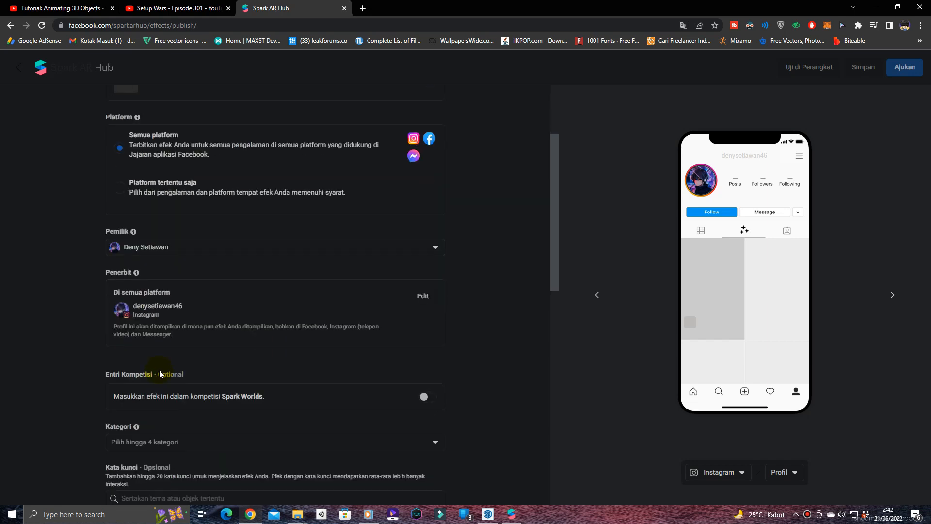
pyautogui.scroll(3, 202, 344)
pyautogui.click(179, 148)
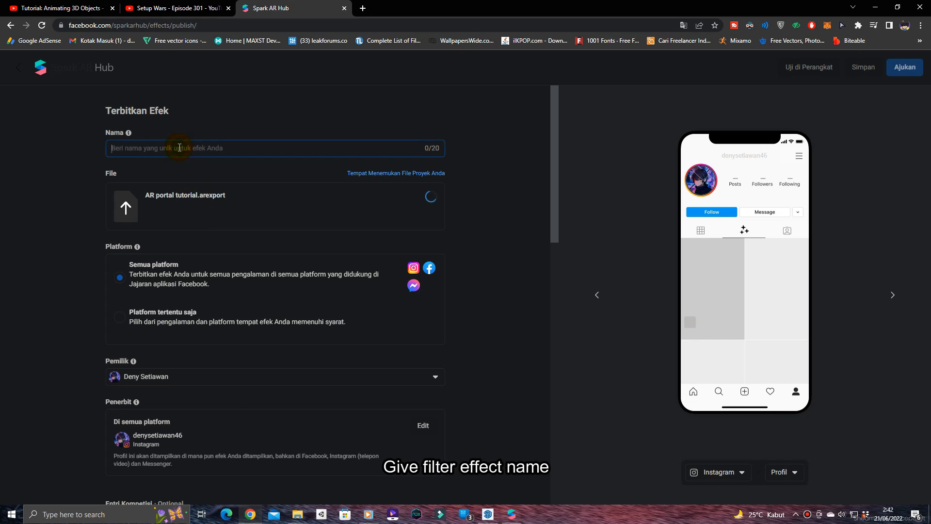
pyautogui.write('AR ')
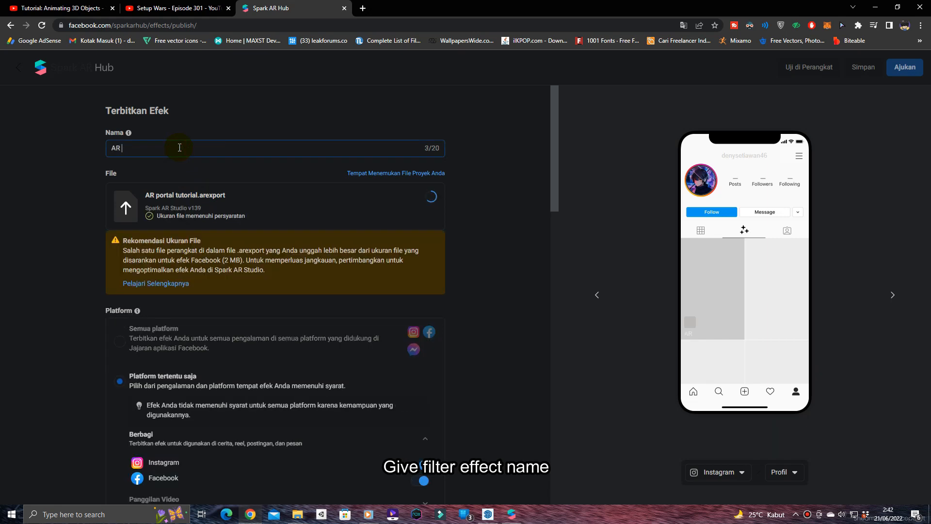
pyautogui.write('Portal Tutorial')
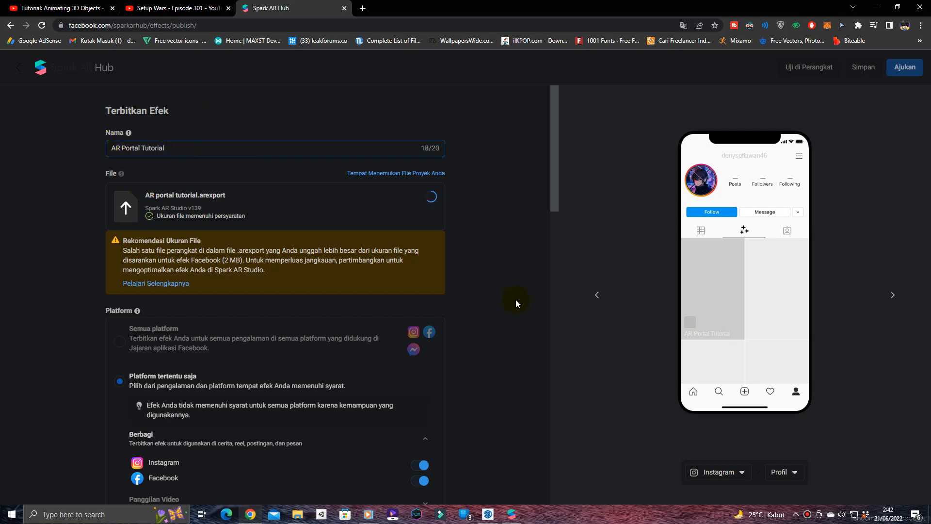
# Assign the World AR category to the effect
pyautogui.scroll(-4, 502, 305)
pyautogui.scroll(-3, 502, 311)
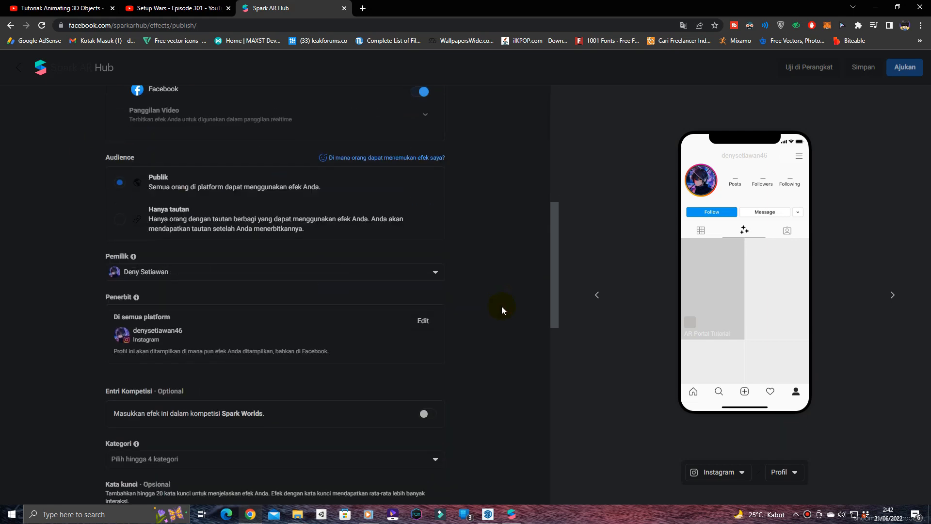
pyautogui.scroll(-3, 502, 309)
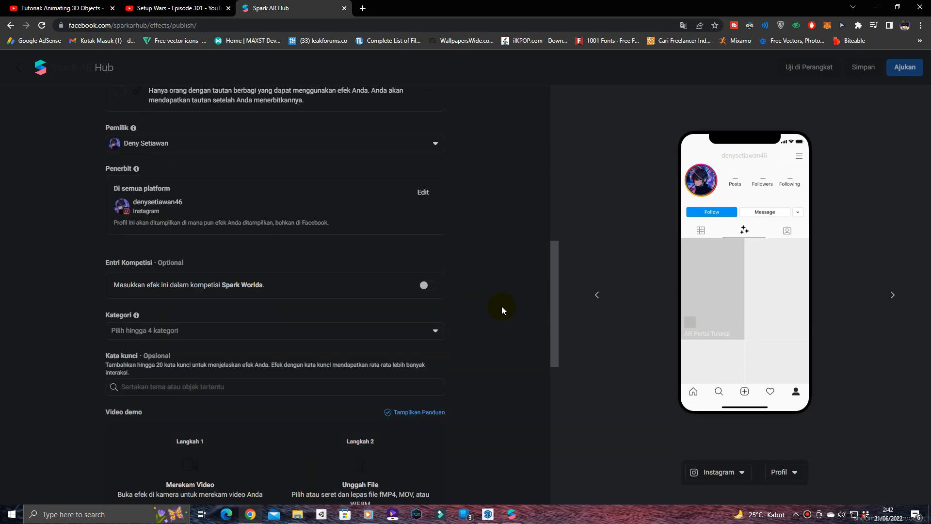
pyautogui.scroll(-2, 501, 306)
pyautogui.click(406, 271)
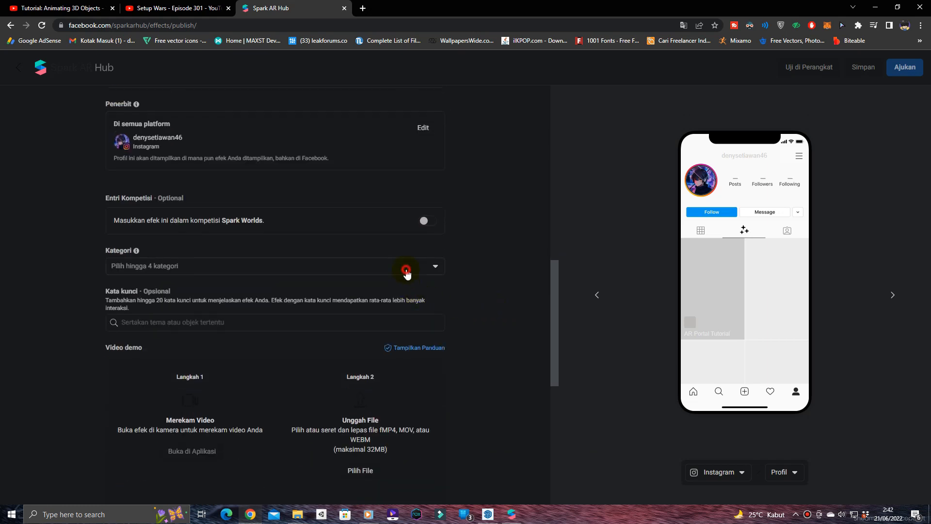
pyautogui.click(115, 318)
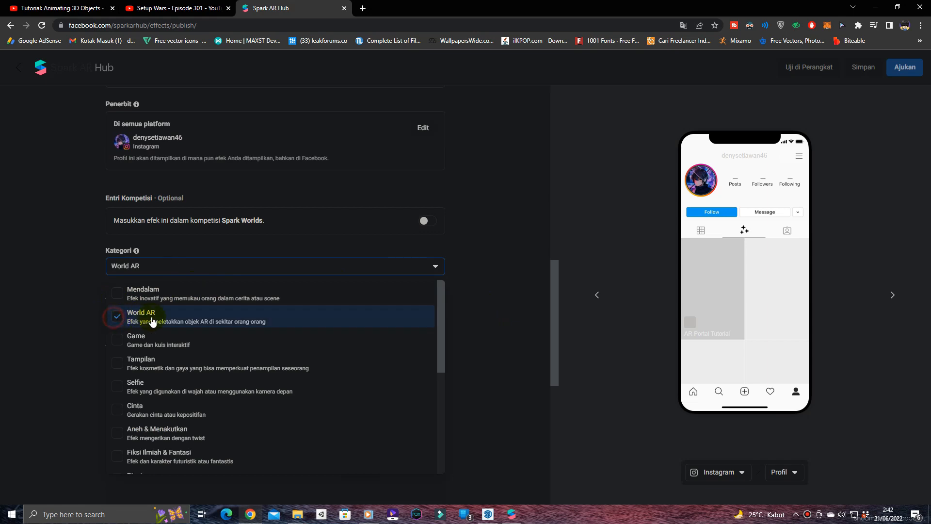
pyautogui.click(509, 347)
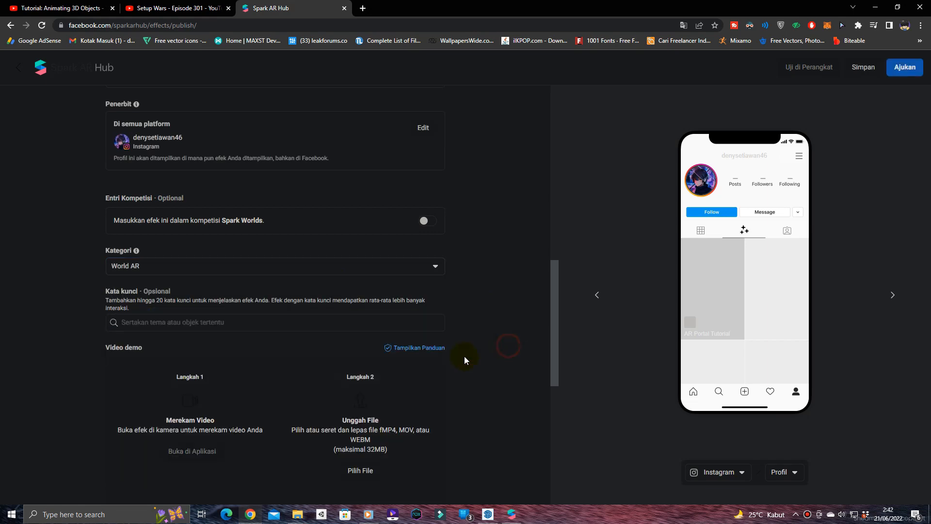
# Add the keywords portal, teleport and augmented reality to the effect
pyautogui.scroll(-3, 462, 359)
pyautogui.scroll(-1, 462, 359)
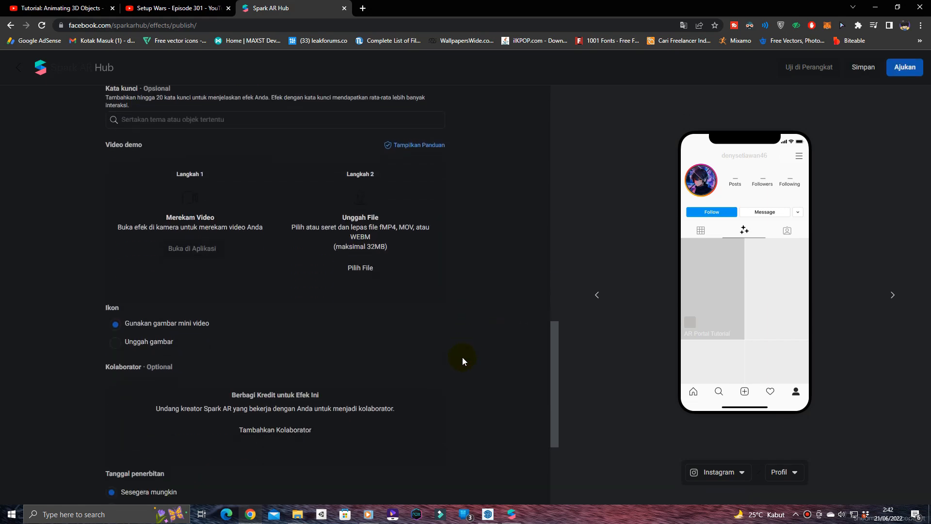
pyautogui.scroll(-4, 461, 356)
pyautogui.scroll(3, 462, 357)
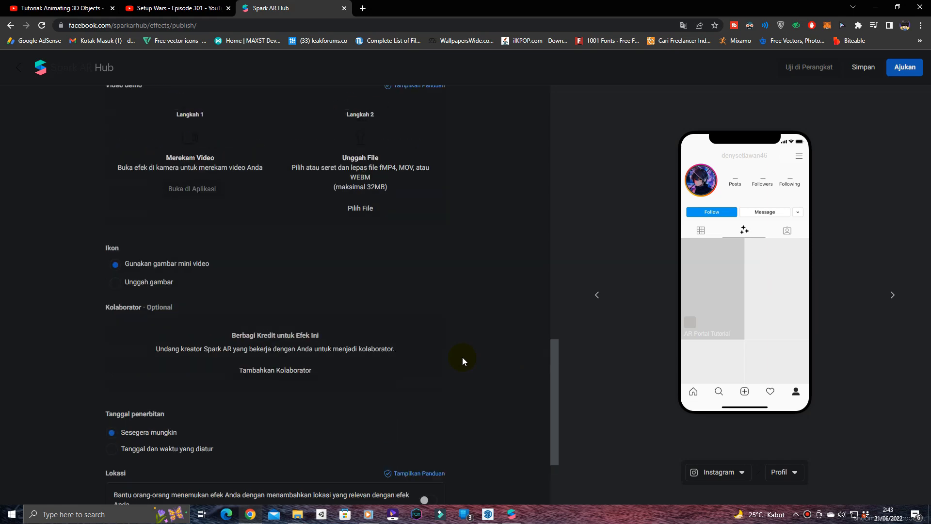
pyautogui.scroll(5, 461, 357)
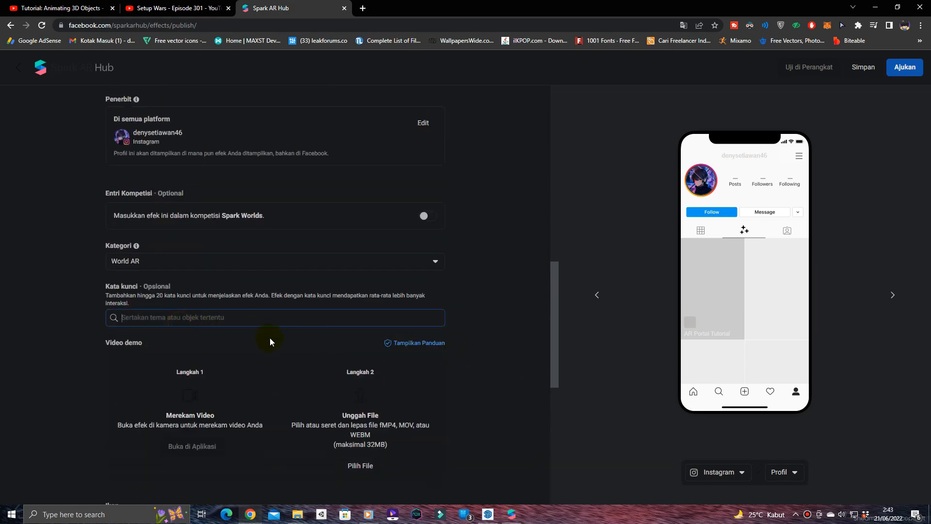
pyautogui.write('portal')
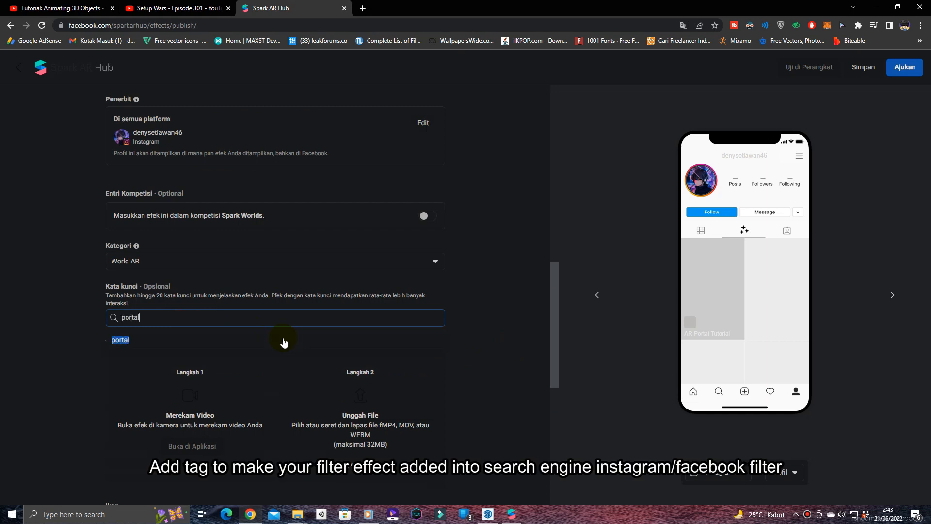
pyautogui.click(284, 340)
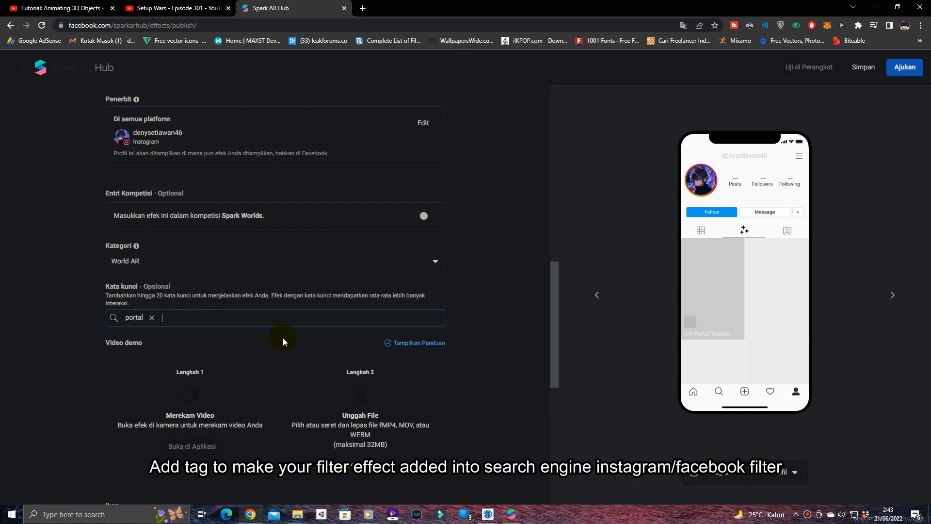
pyautogui.write('teleport')
pyautogui.click(283, 339)
pyautogui.write('augmente')
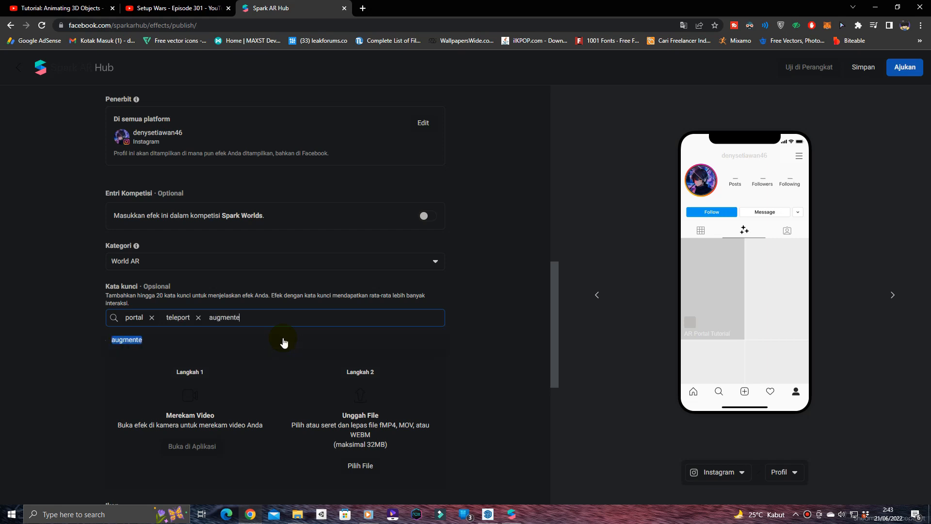
pyautogui.write('d reality')
pyautogui.click(284, 341)
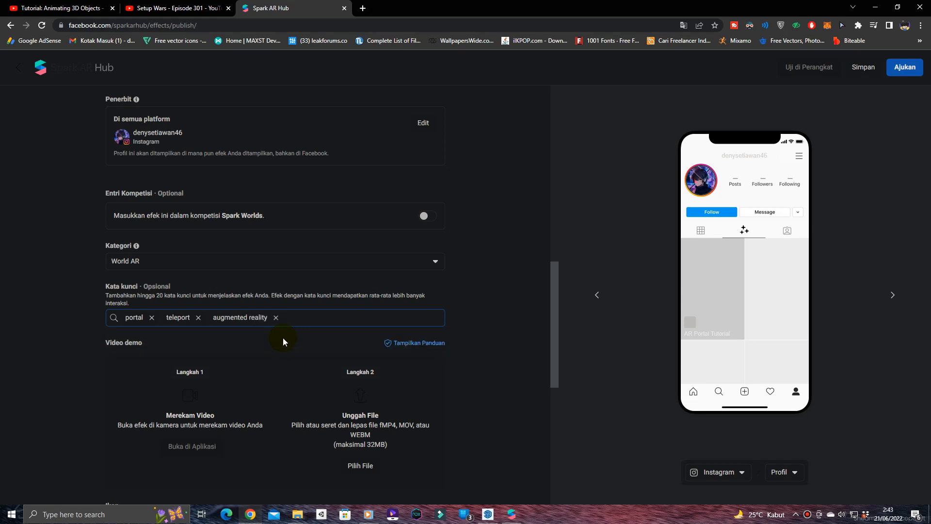
pyautogui.click(505, 350)
# Try to upload AR Portal Tutorial.mp4 from the Twitch folder as the effect's demo video
pyautogui.scroll(-2, 274, 302)
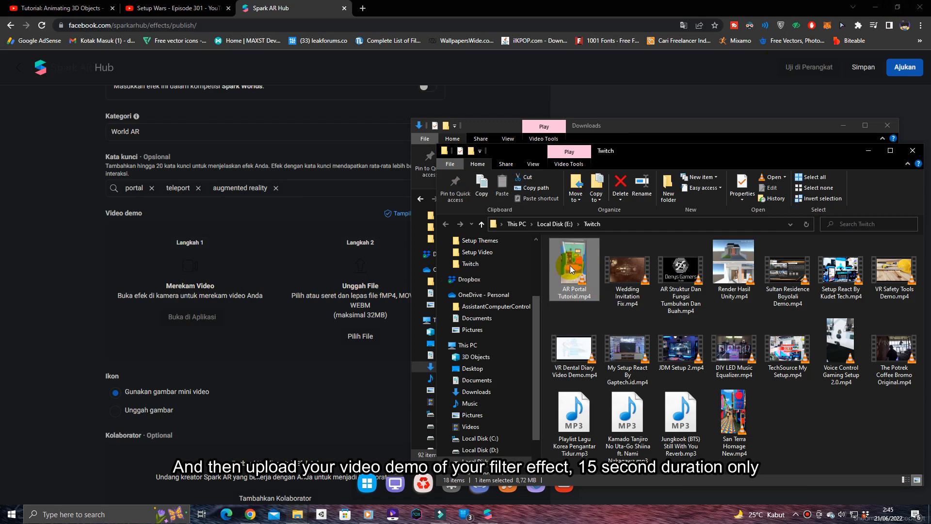
pyautogui.moveTo(570, 267); pyautogui.dragTo(360, 314)
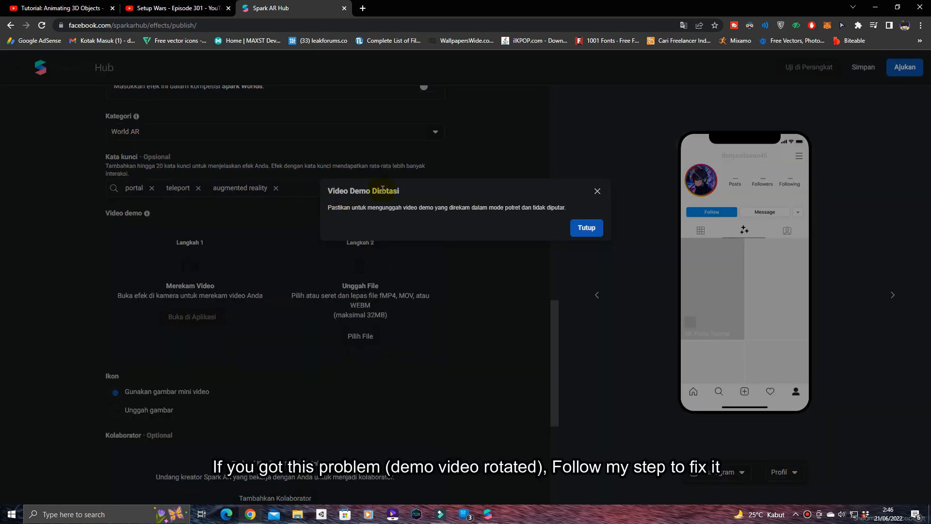
pyautogui.click(581, 230)
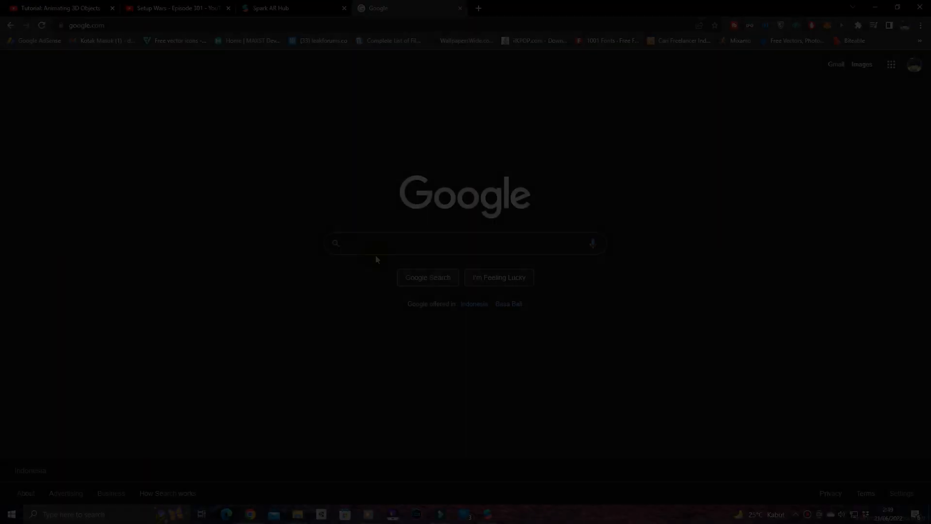
# Search Google for online converter and open the onlineconverter.com website
pyautogui.click(375, 245)
pyautogui.write('onl')
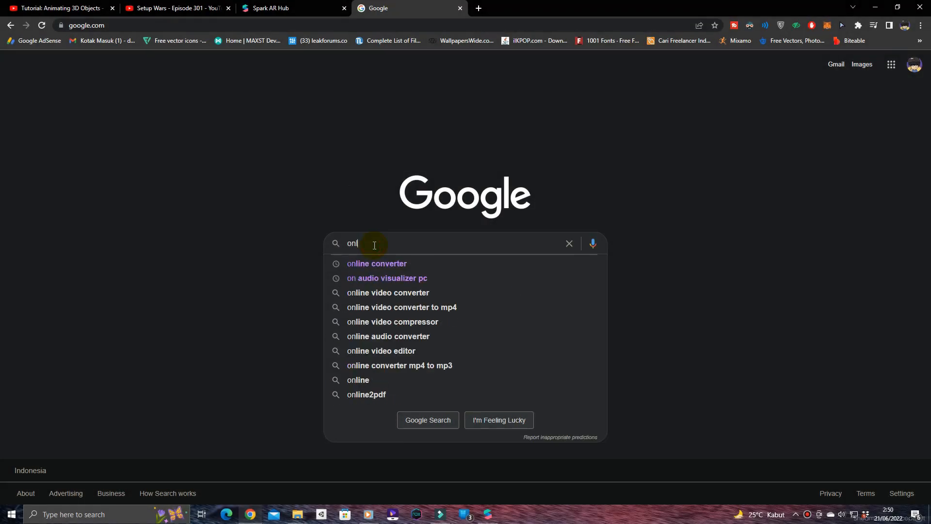
pyautogui.click(385, 264)
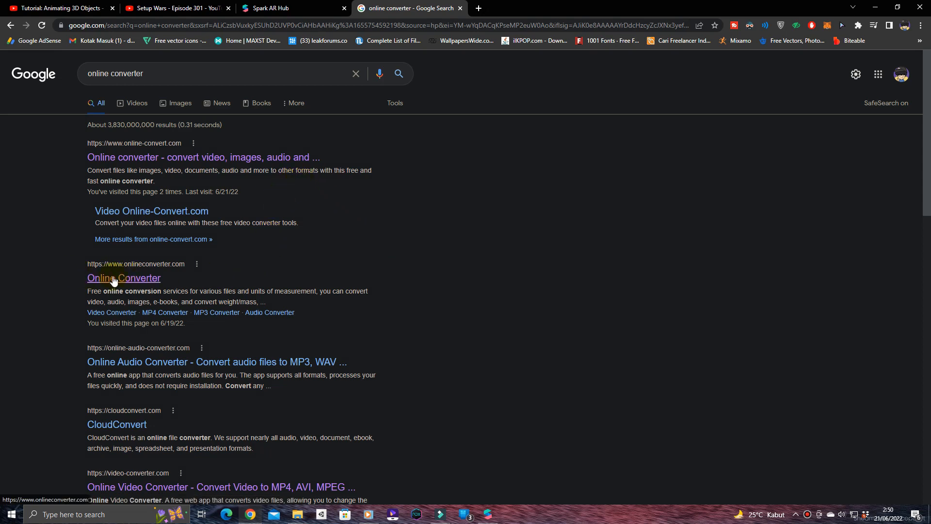
pyautogui.click(131, 279)
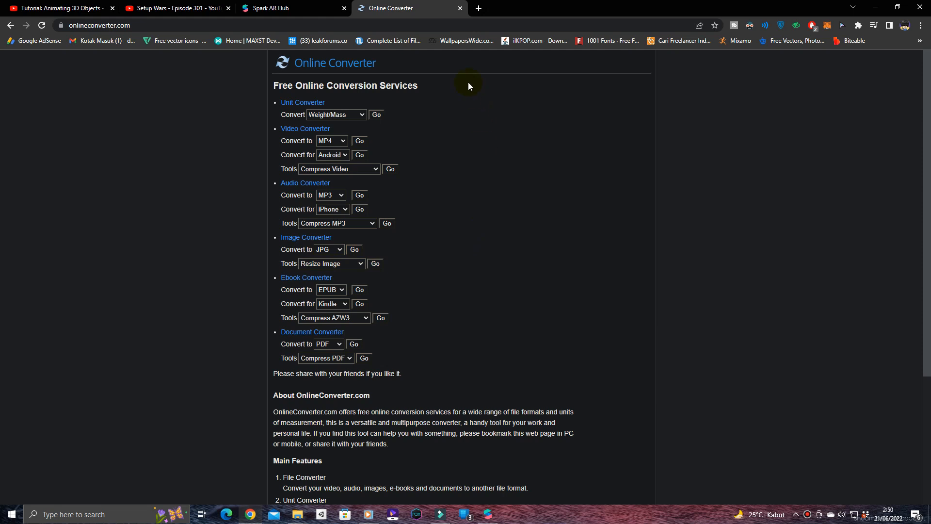
# Open the site's video converter and choose MOV as the output format
pyautogui.click(314, 129)
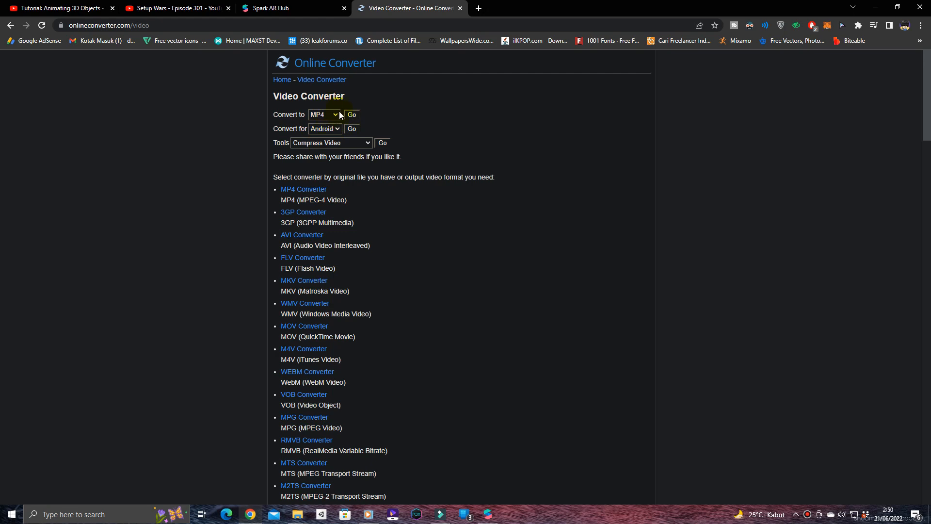
pyautogui.scroll(-3, 340, 180)
pyautogui.scroll(3, 344, 185)
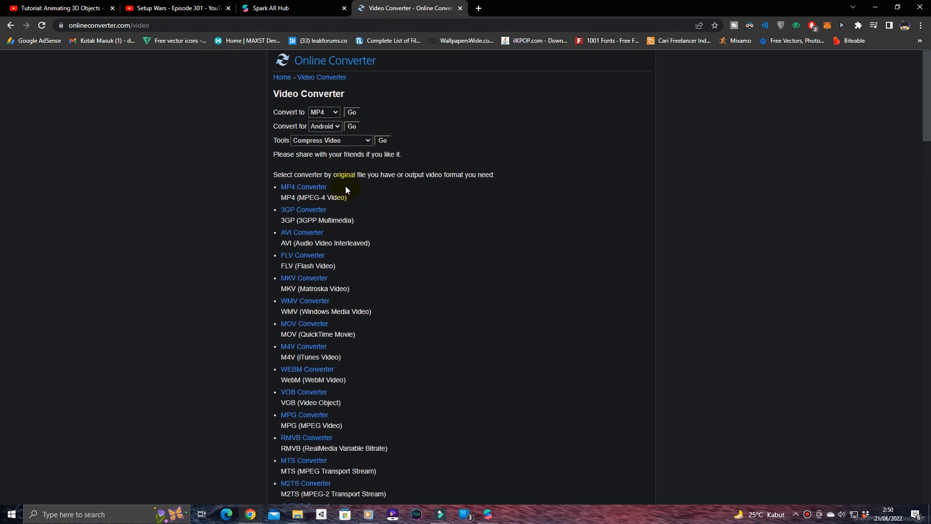
pyautogui.click(327, 114)
pyautogui.click(318, 172)
pyautogui.click(351, 114)
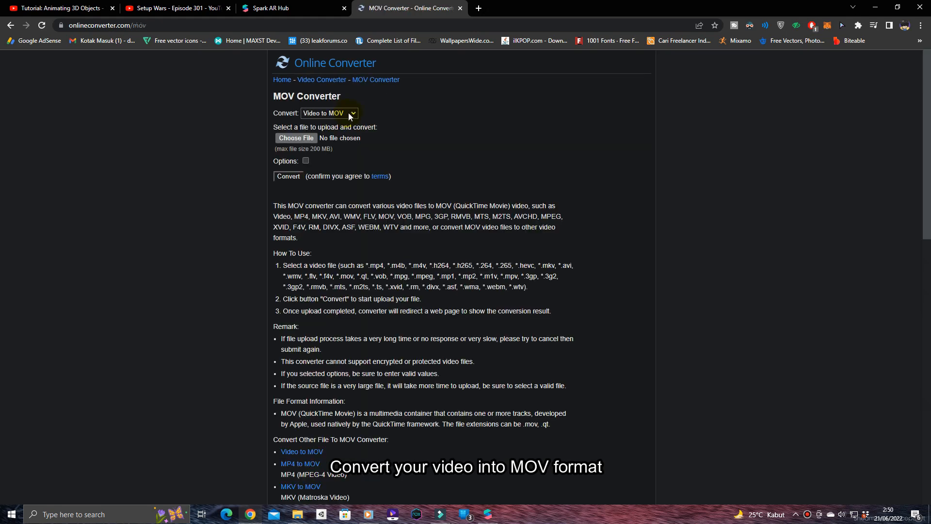
# Choose AR Portal Tutorial.mp4 from the Twitch folder on Local Disk (E:) as the file to convert
pyautogui.click(296, 138)
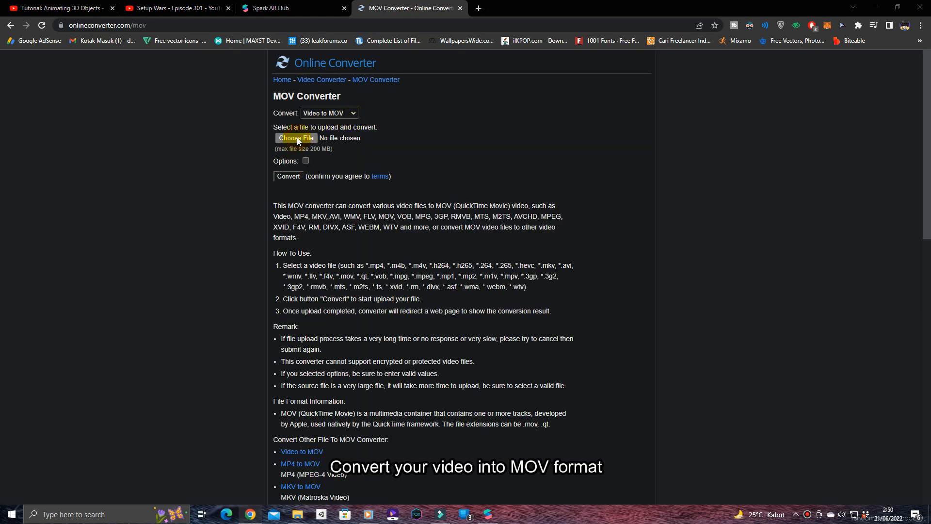
pyautogui.scroll(-1, 61, 274)
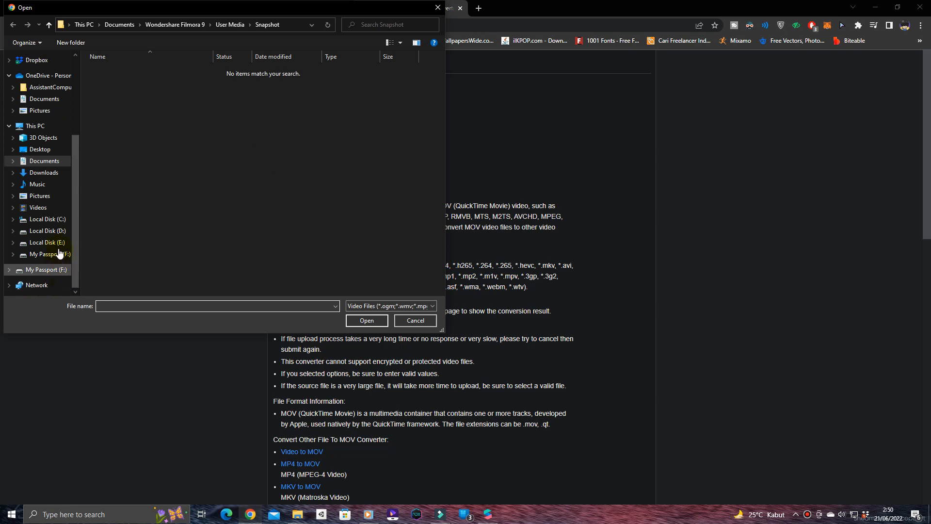
pyautogui.click(48, 243)
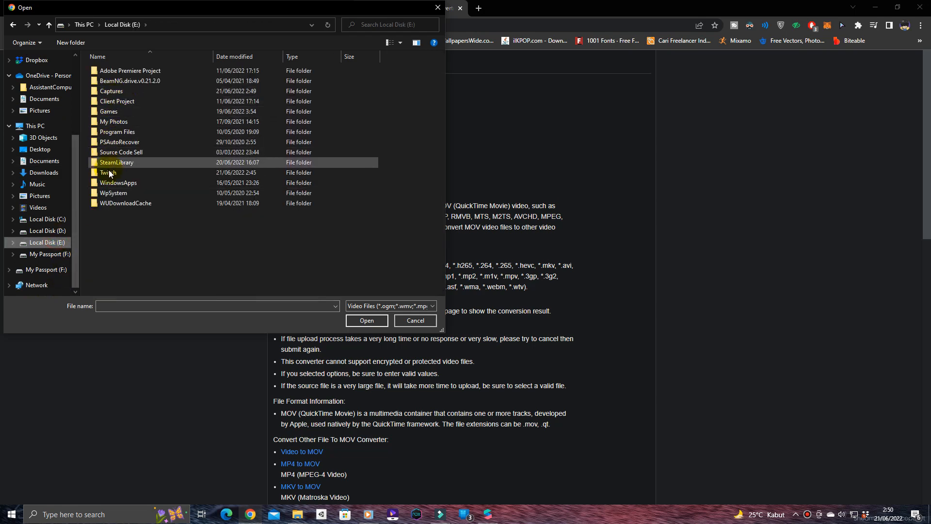
pyautogui.doubleClick(109, 172)
pyautogui.click(112, 84)
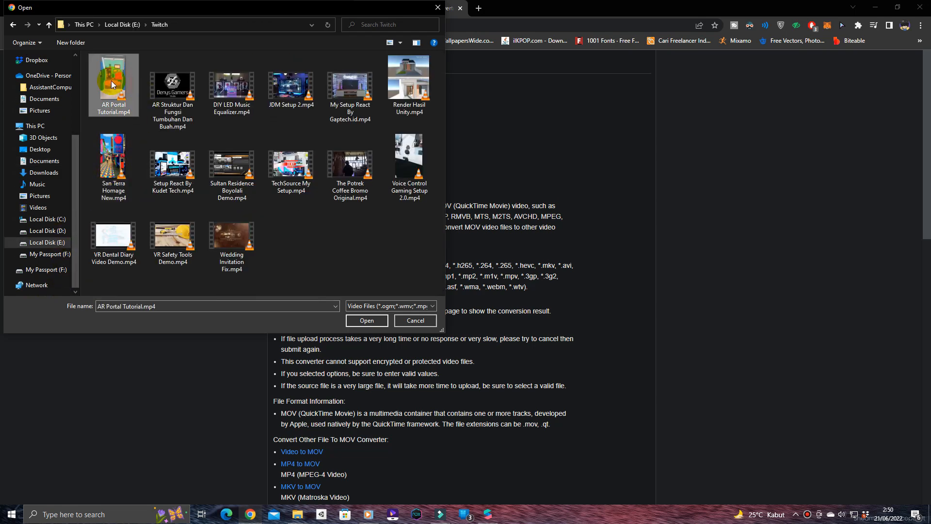
pyautogui.doubleClick(112, 81)
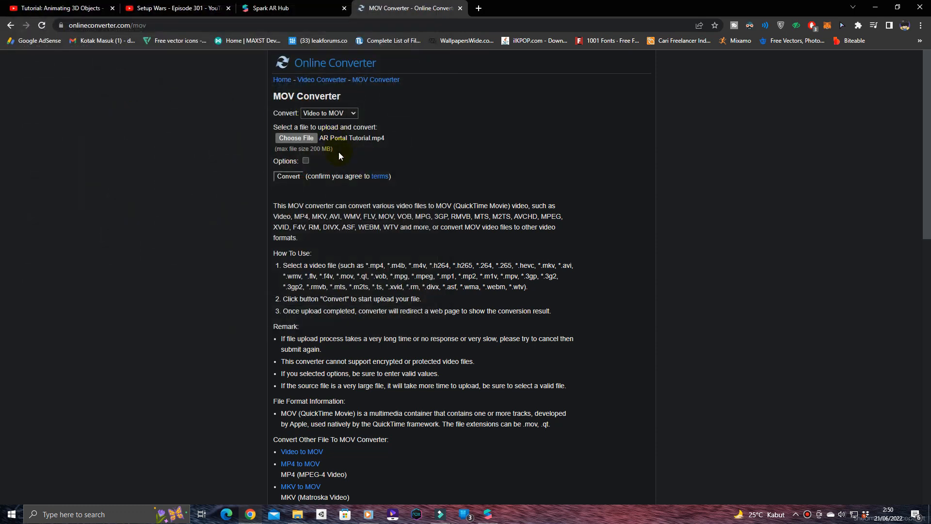
# Convert the video to MOV, download the converted file and show it in its folder
pyautogui.click(287, 177)
pyautogui.click(352, 99)
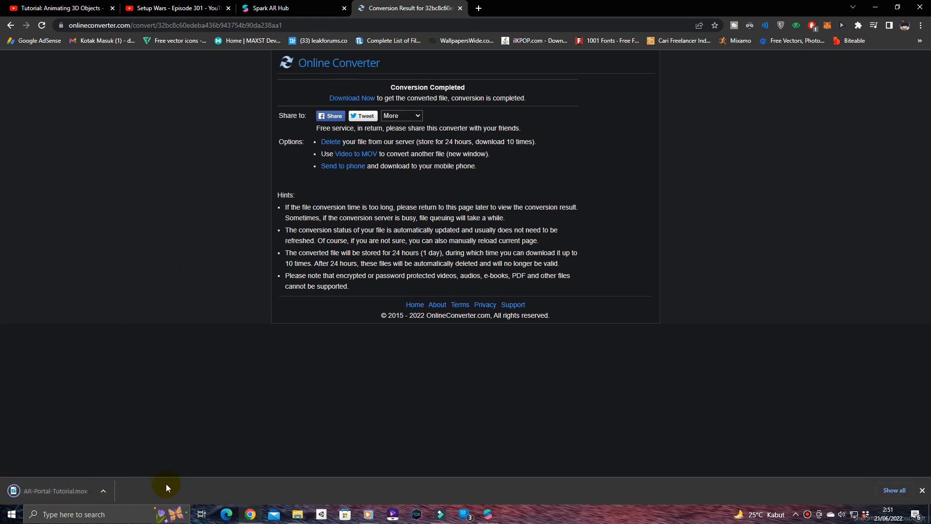
pyautogui.click(102, 491)
pyautogui.click(132, 457)
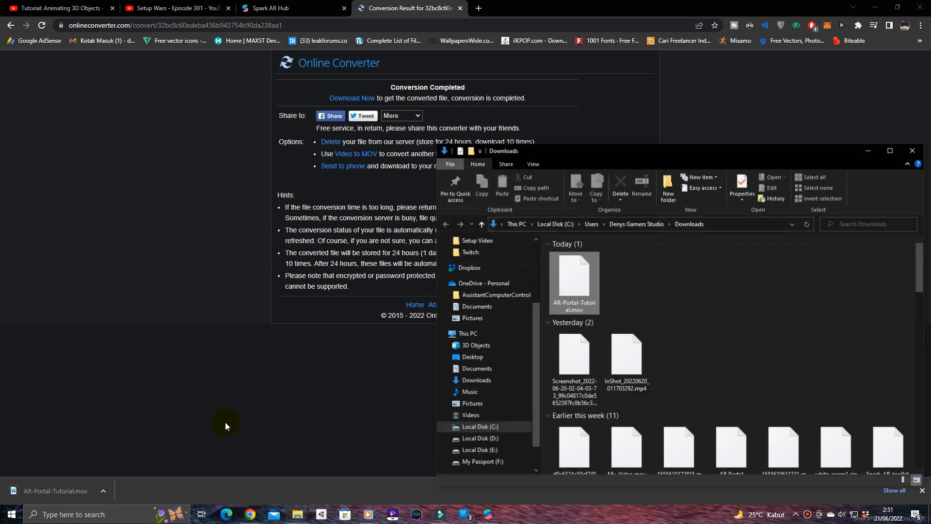
# Return to the Spark AR Hub publishing form and upload AR-Portal-Tutorial.mov from the Downloads folder as the demo video
pyautogui.click(252, 5)
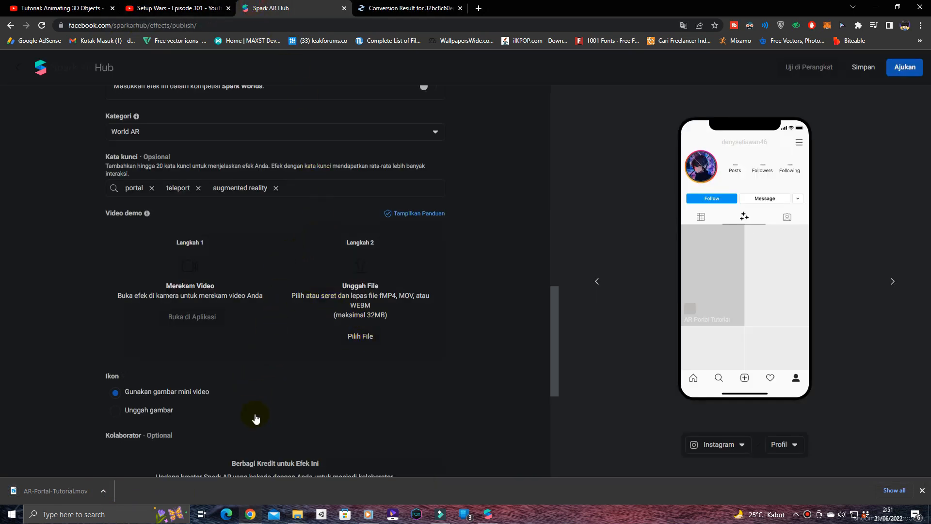
pyautogui.click(295, 515)
pyautogui.click(403, 467)
pyautogui.moveTo(577, 272); pyautogui.dragTo(370, 262)
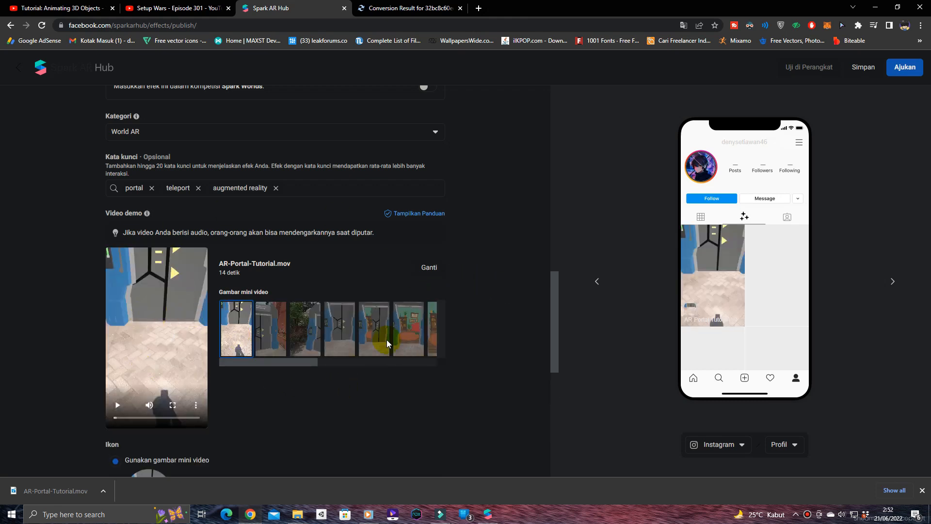
# Choose the sixth frame, showing the room with the red armchair, as the video thumbnail and submit the effect for publication
pyautogui.click(413, 338)
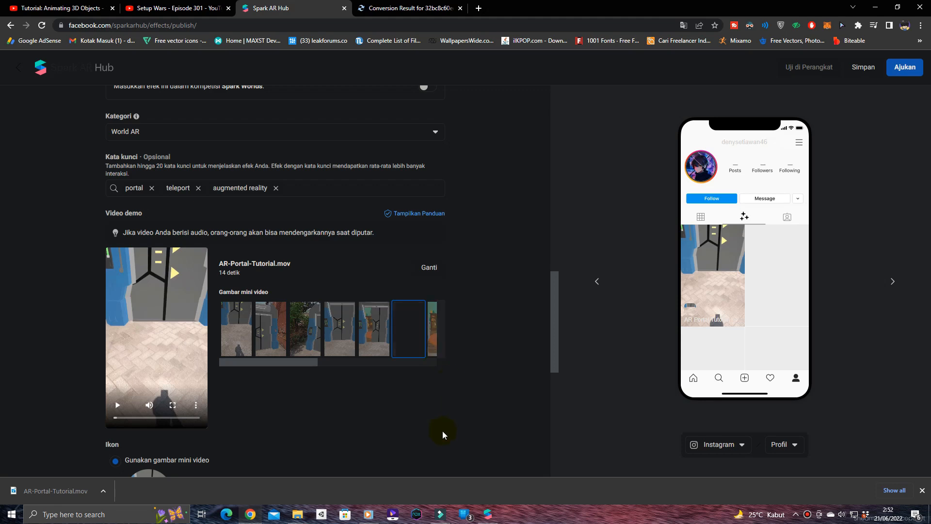
pyautogui.scroll(-1, 443, 431)
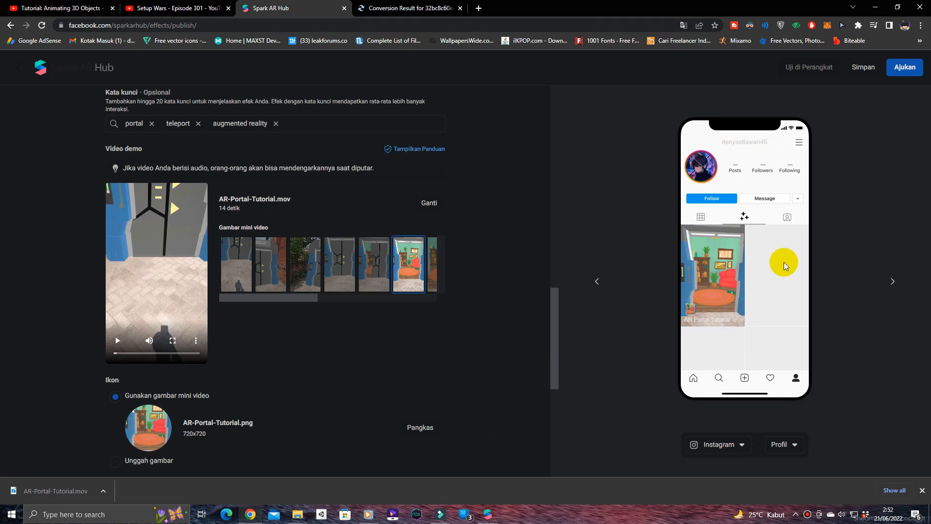
pyautogui.scroll(-5, 217, 426)
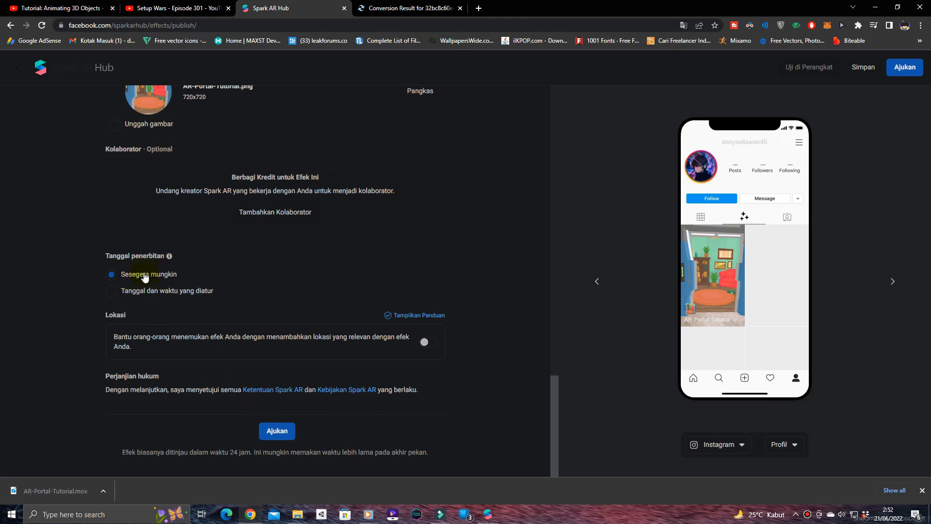
pyautogui.click(273, 431)
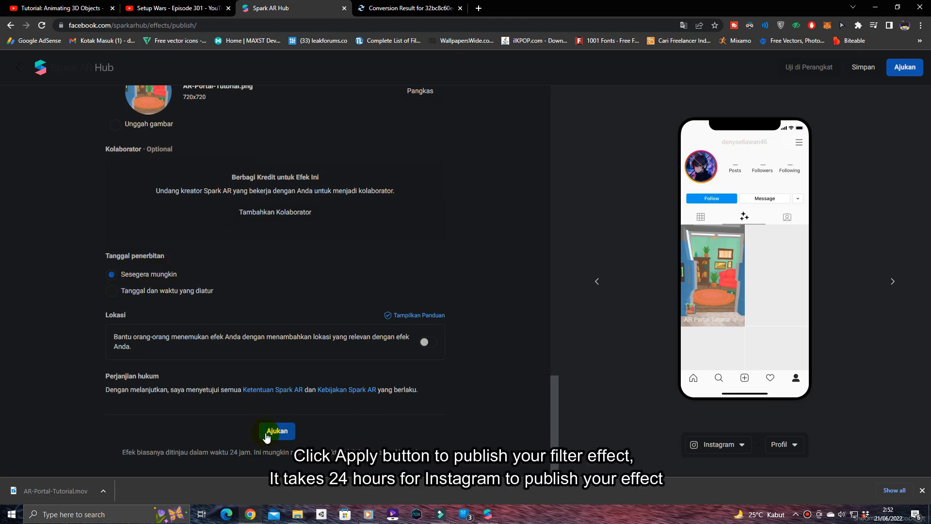